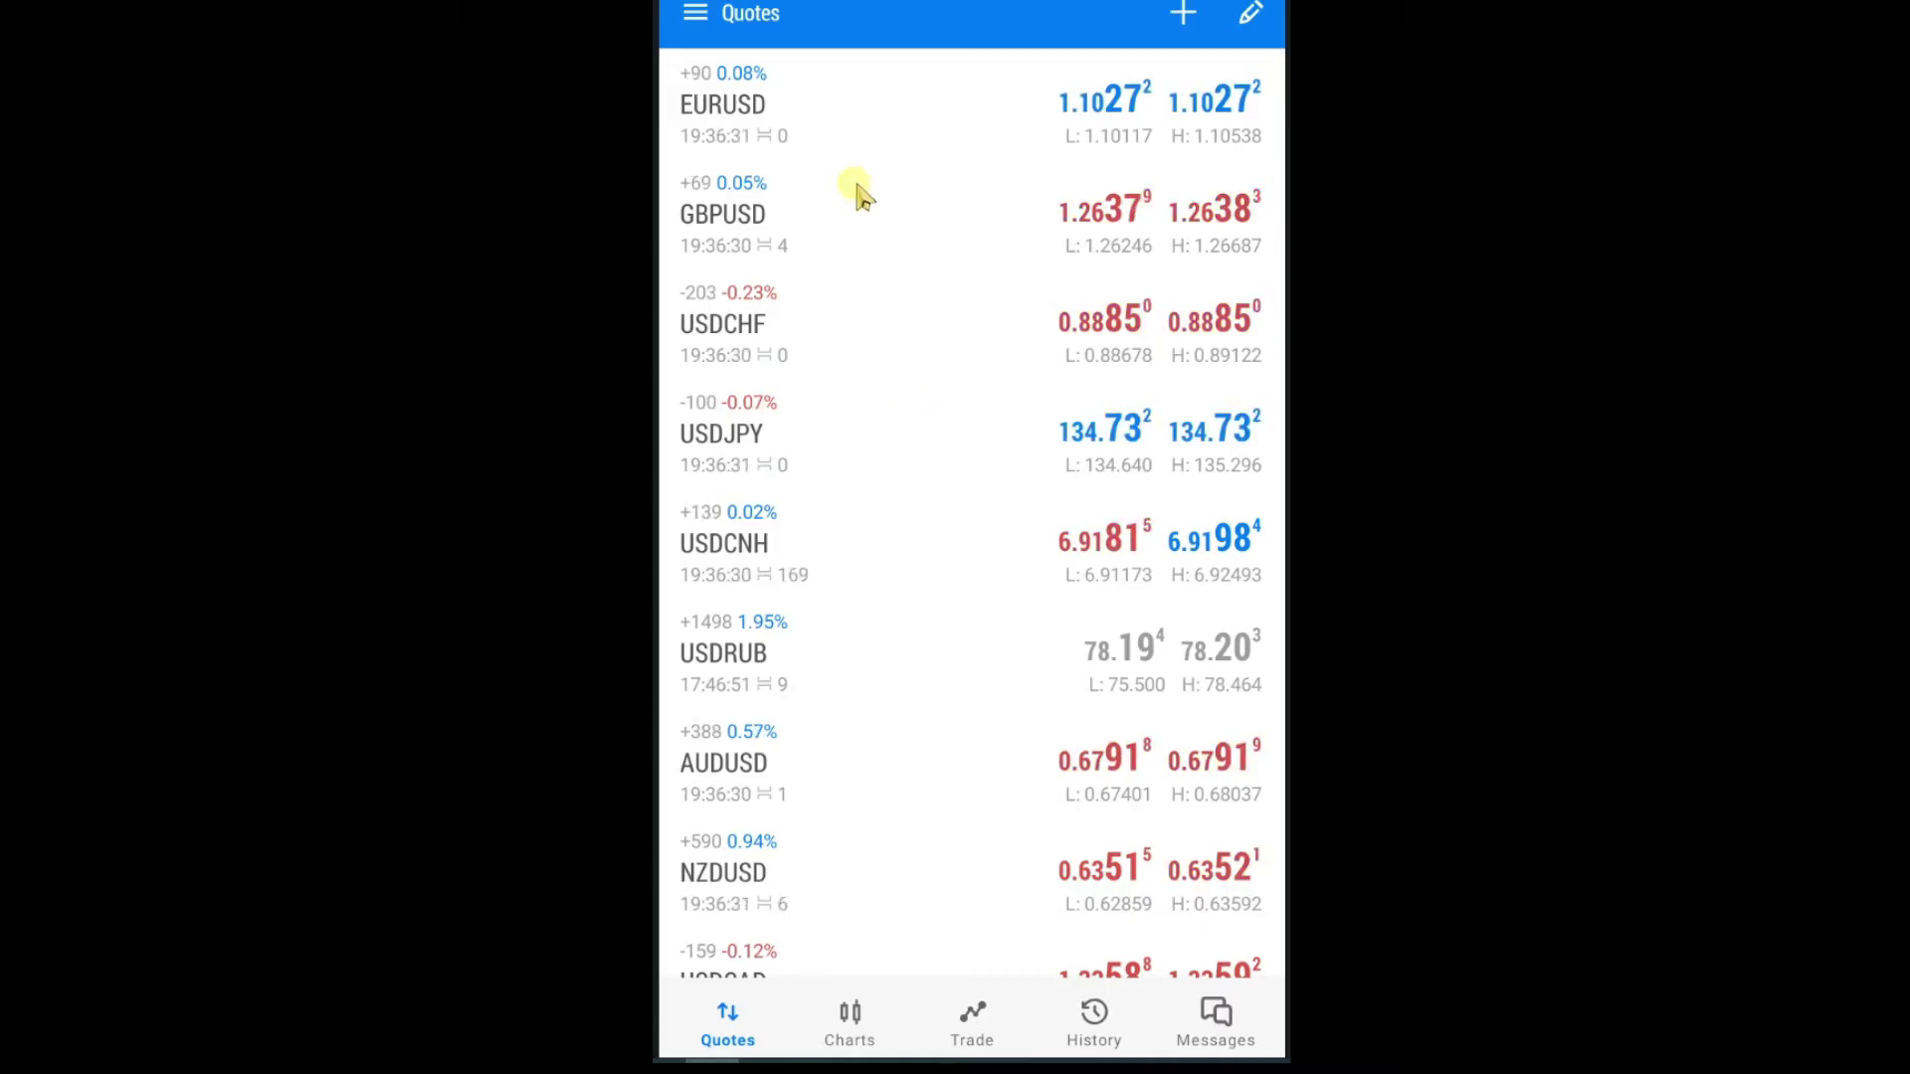
# Step: Buy 1.00 lot of EURUSD at market from its chart, filled at 1.10274
pyautogui.click(785, 136)
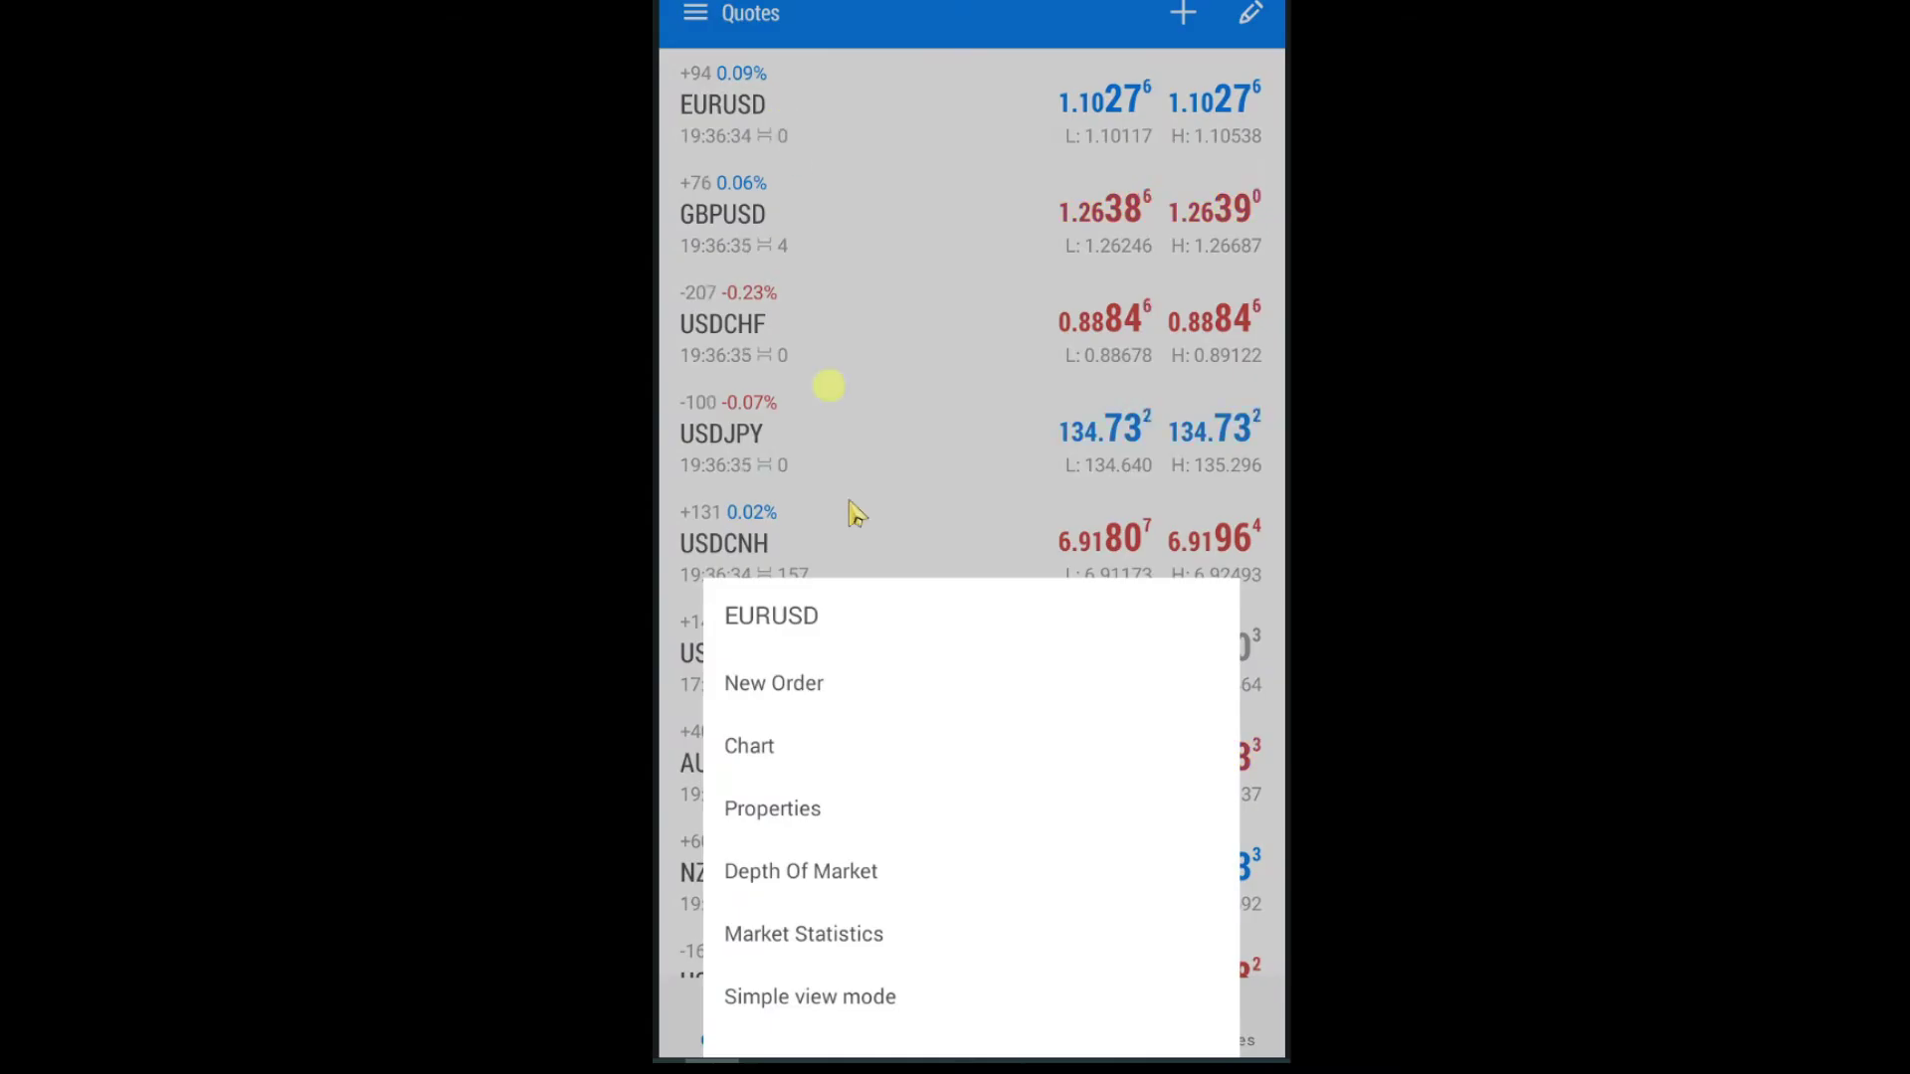
pyautogui.click(771, 751)
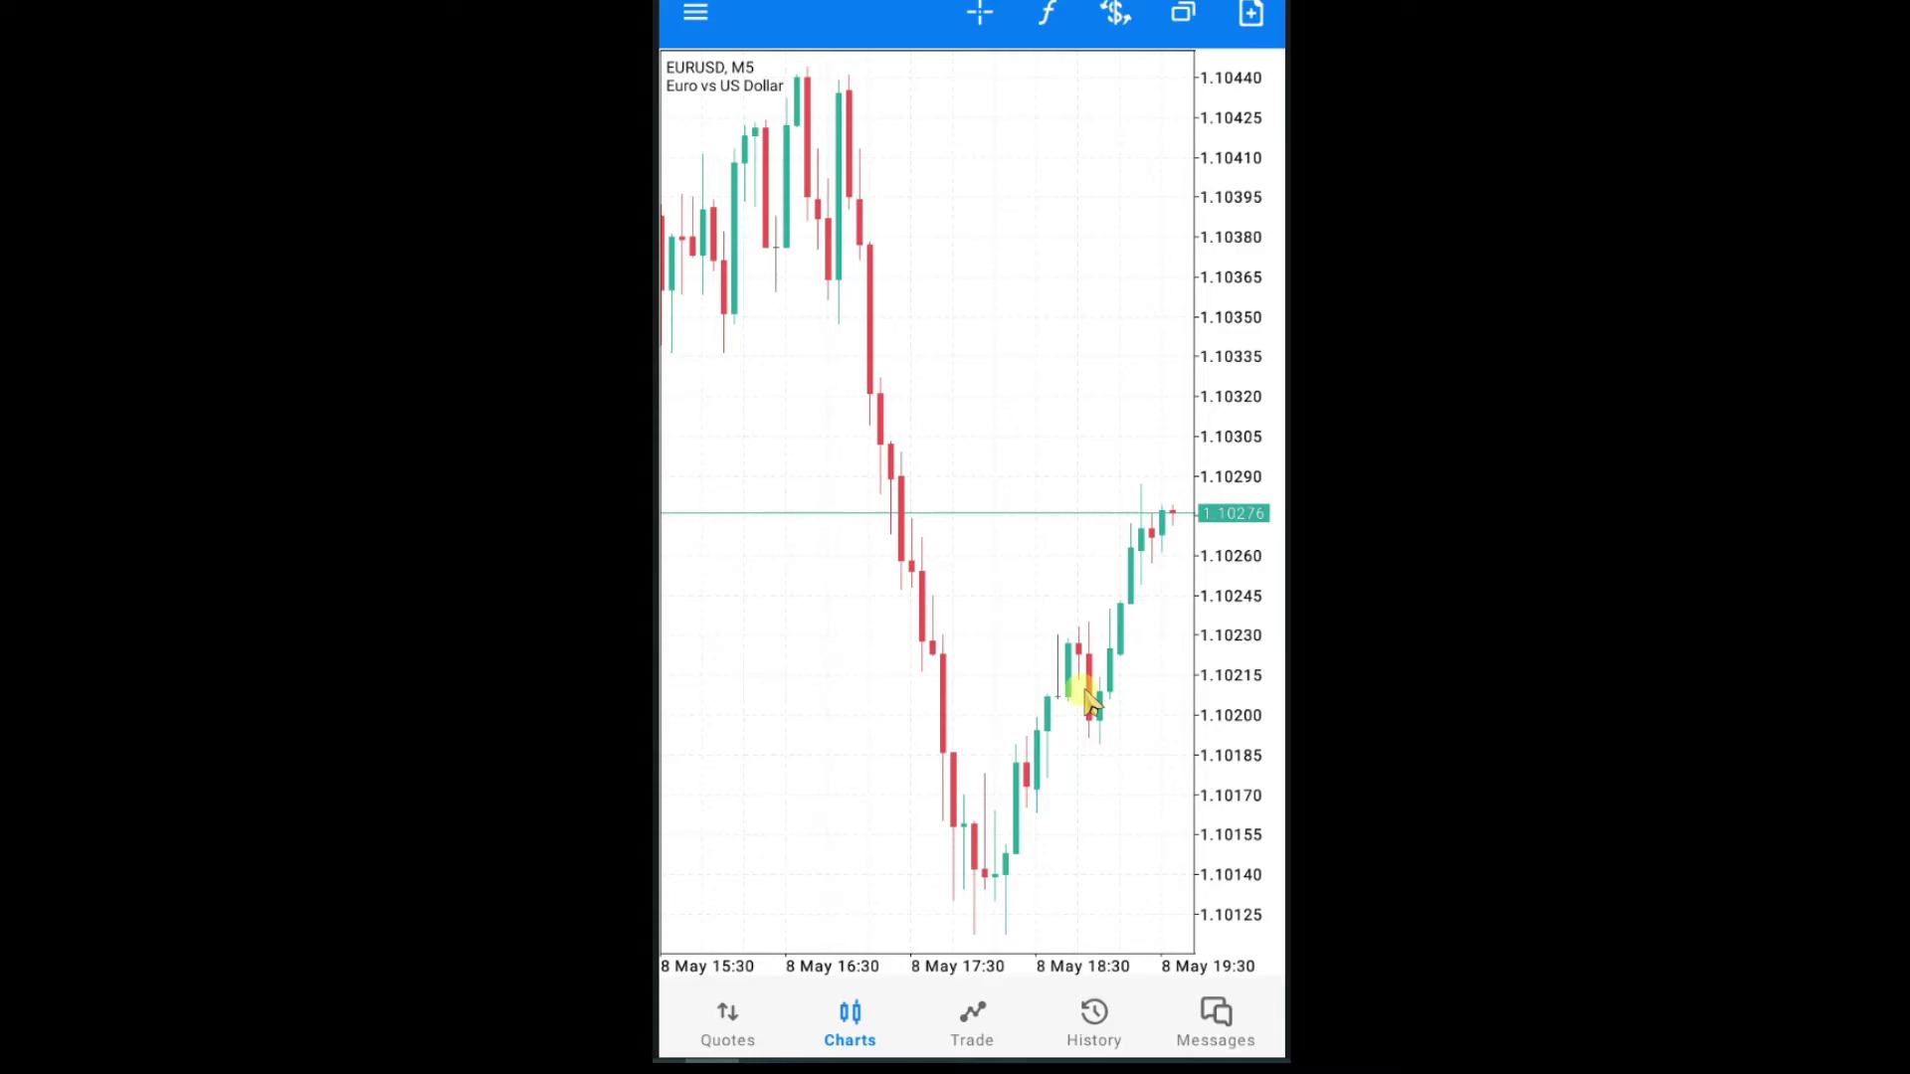
pyautogui.click(1252, 14)
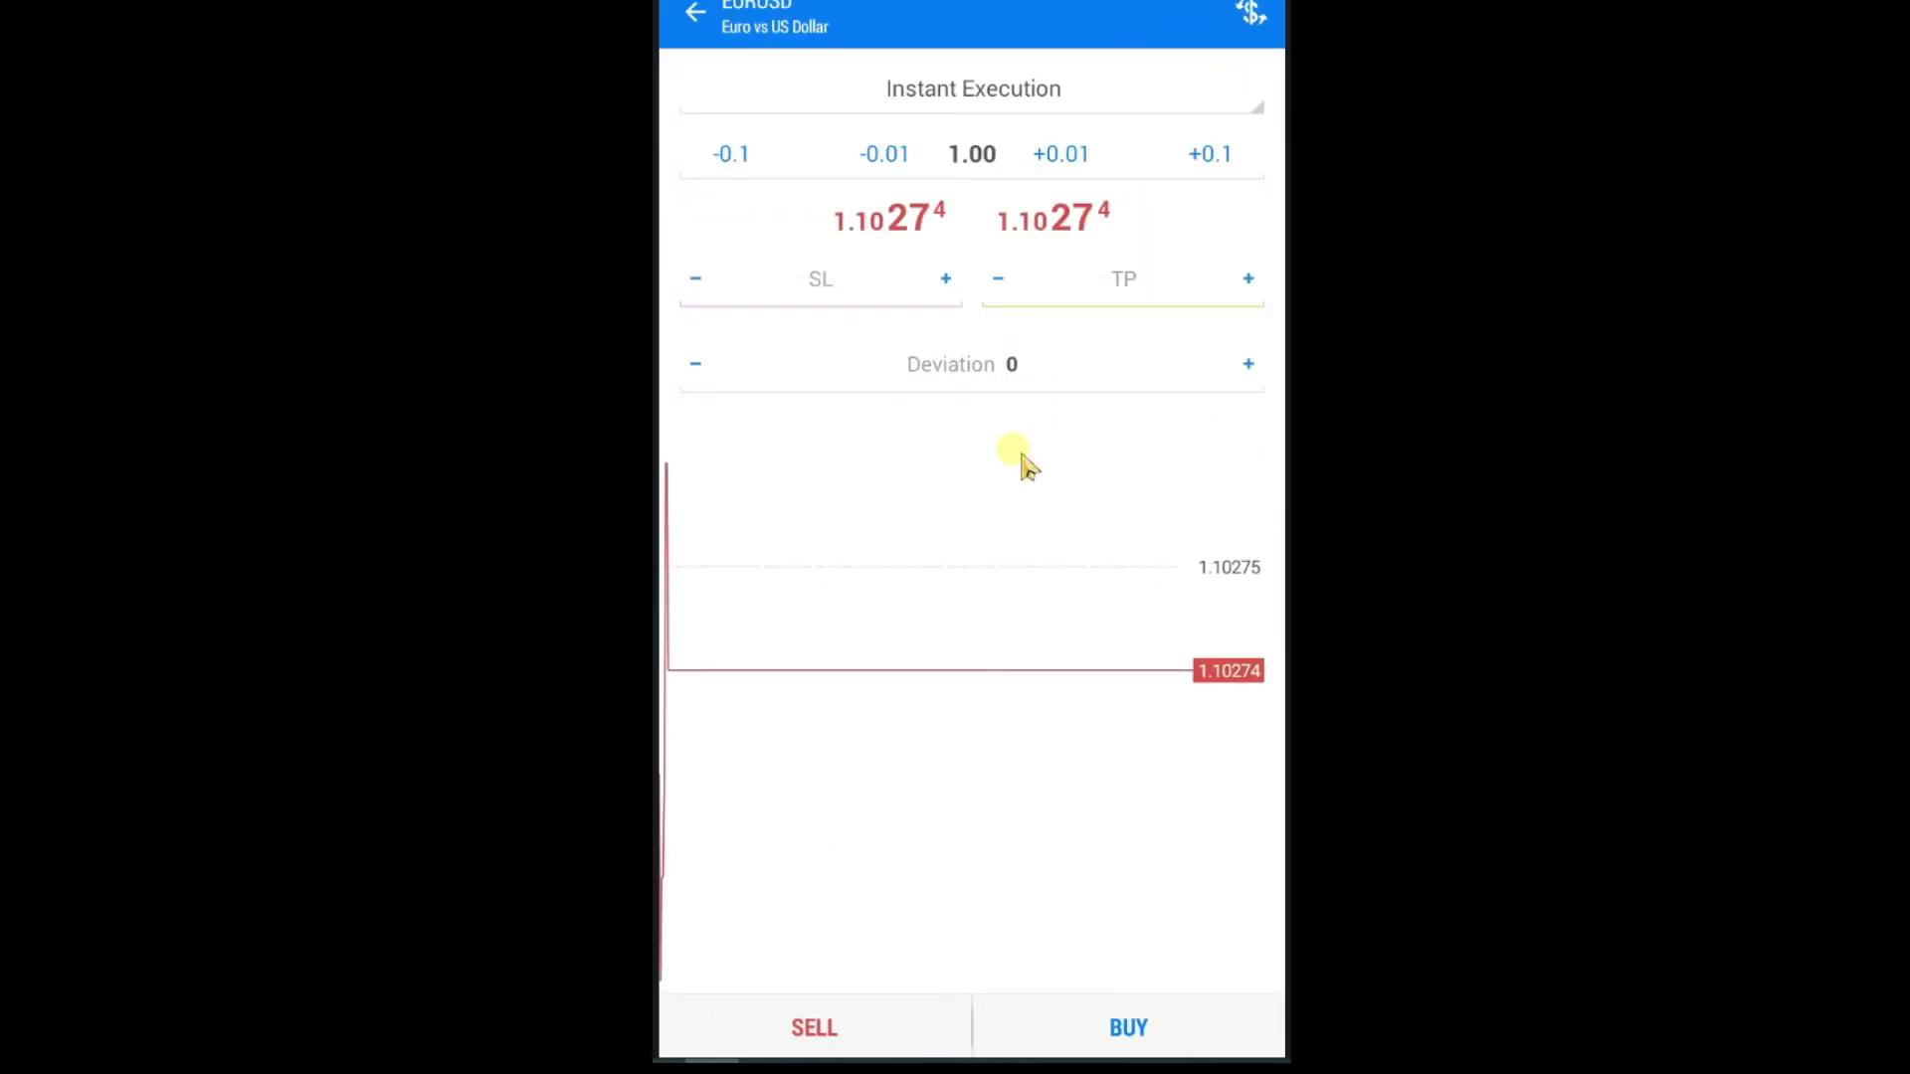
pyautogui.click(1116, 1026)
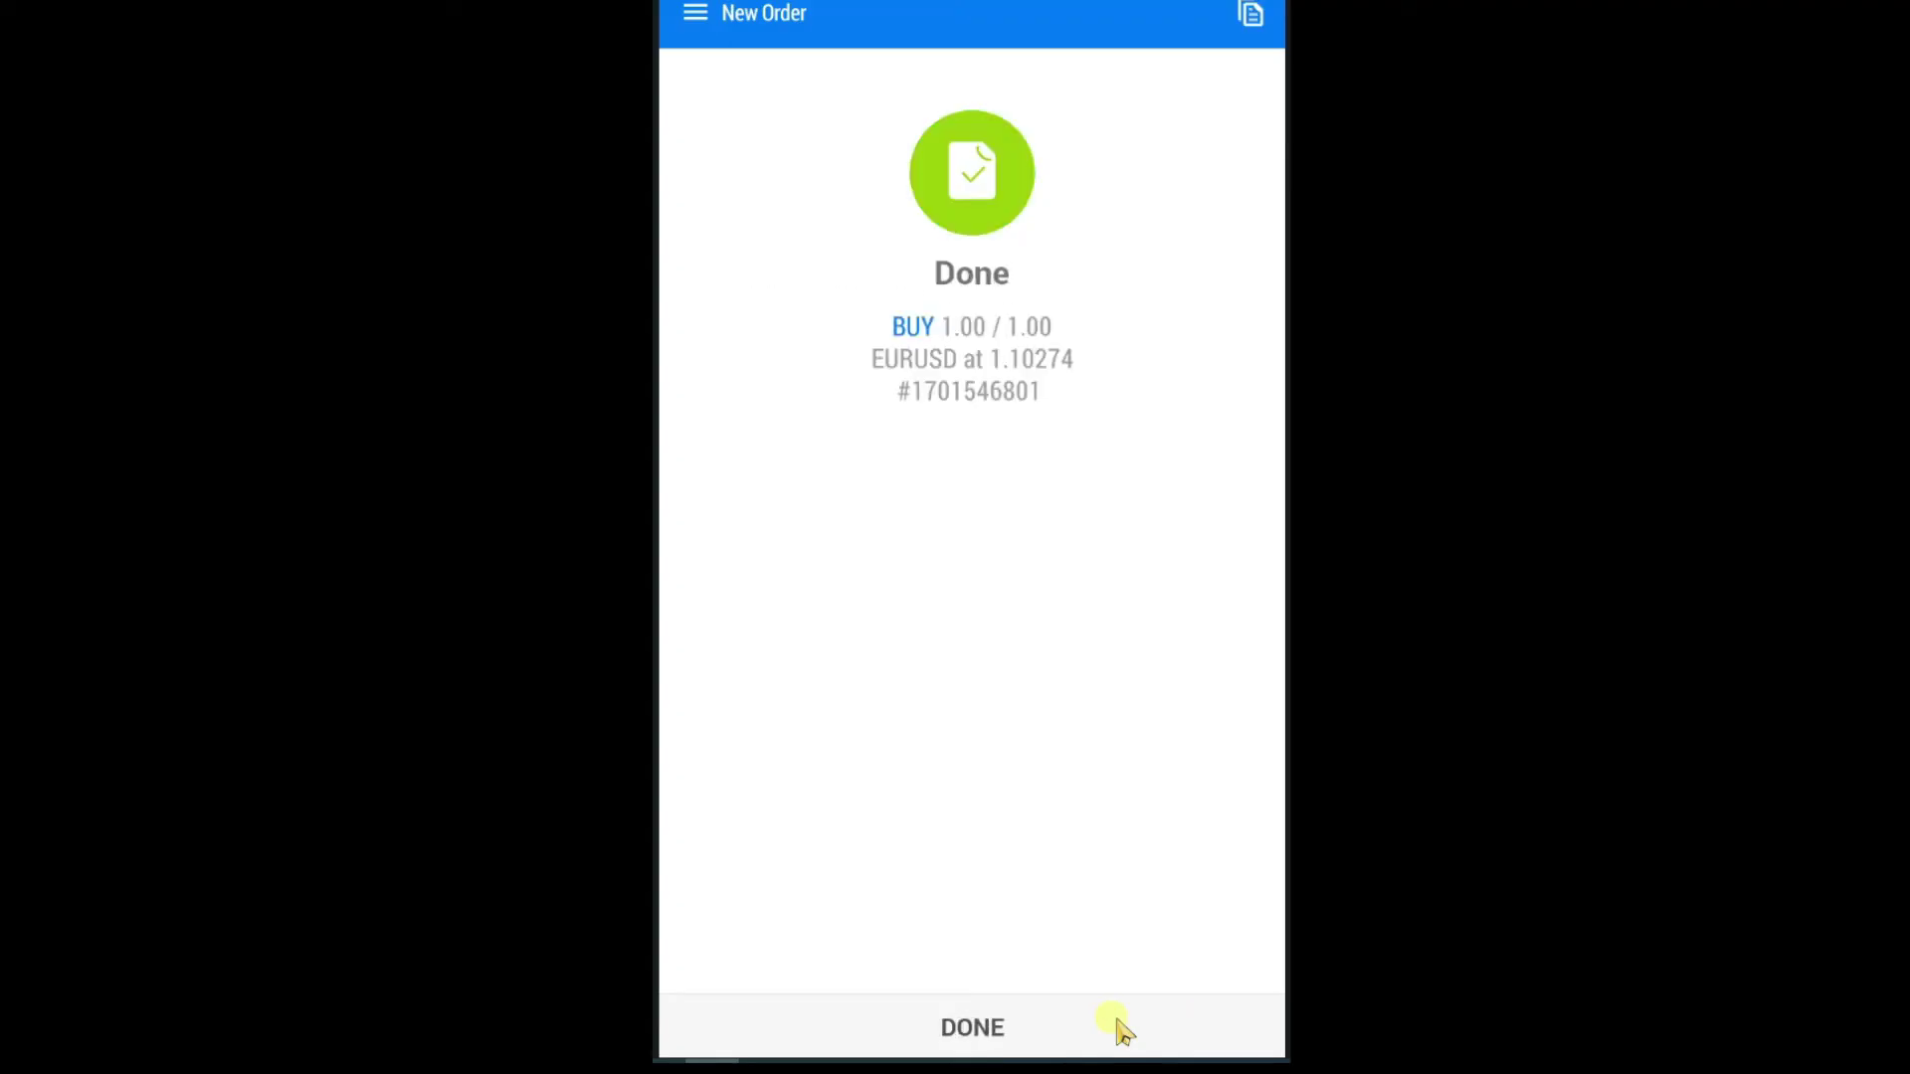
pyautogui.click(1117, 1024)
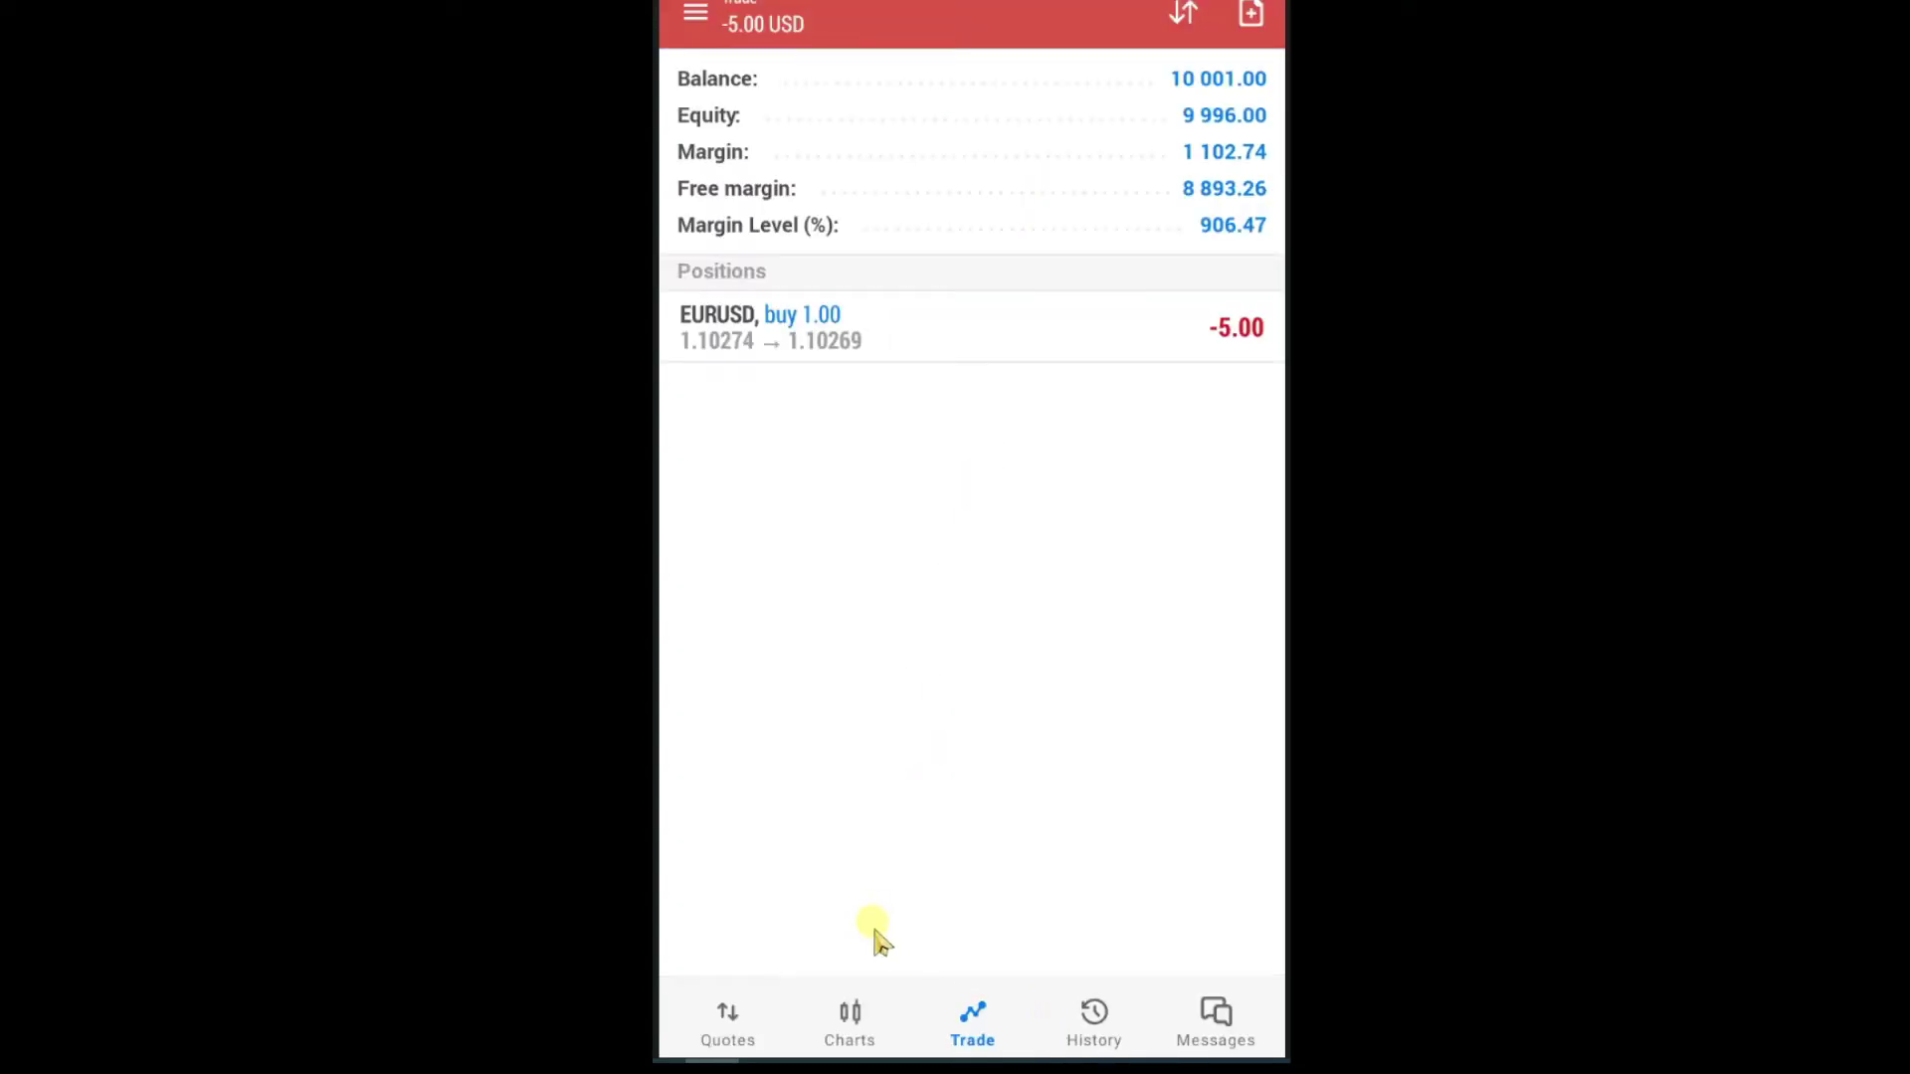
pyautogui.click(850, 1013)
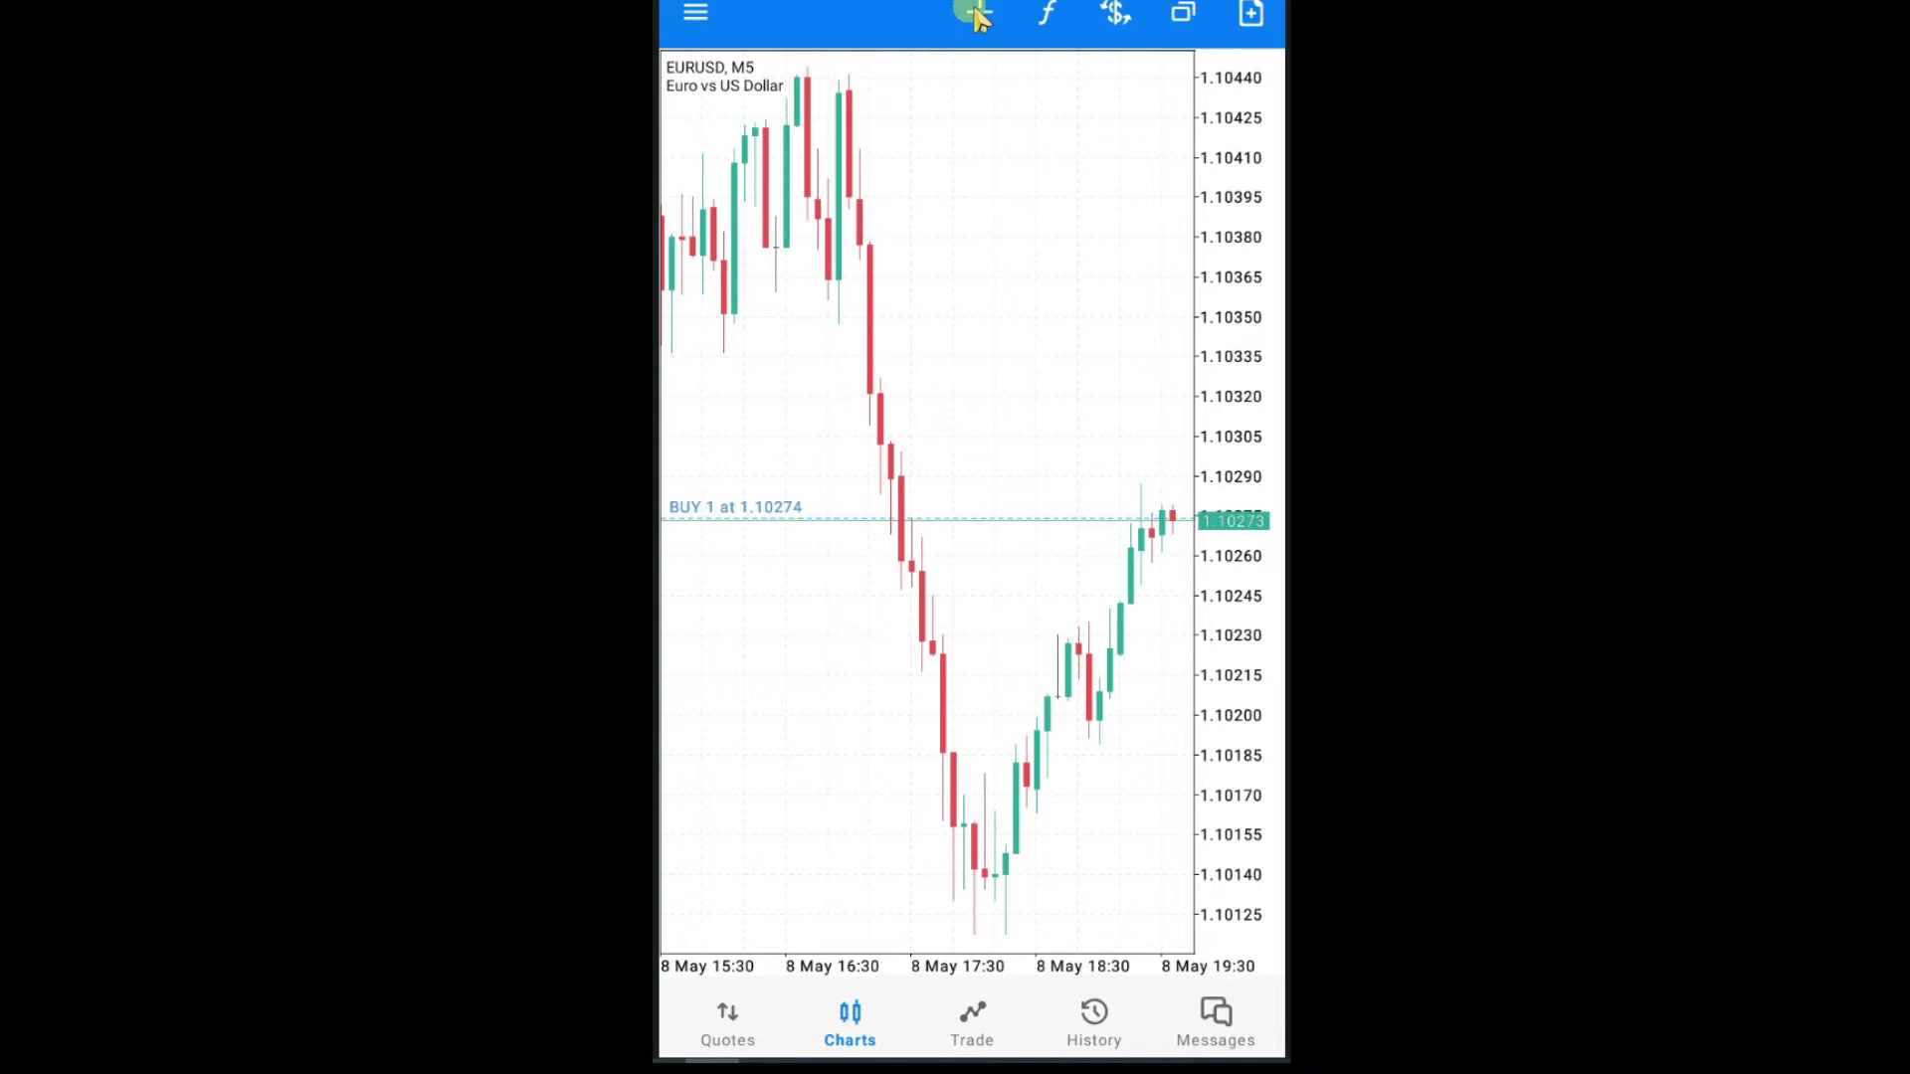
pyautogui.click(977, 34)
pyautogui.click(978, 15)
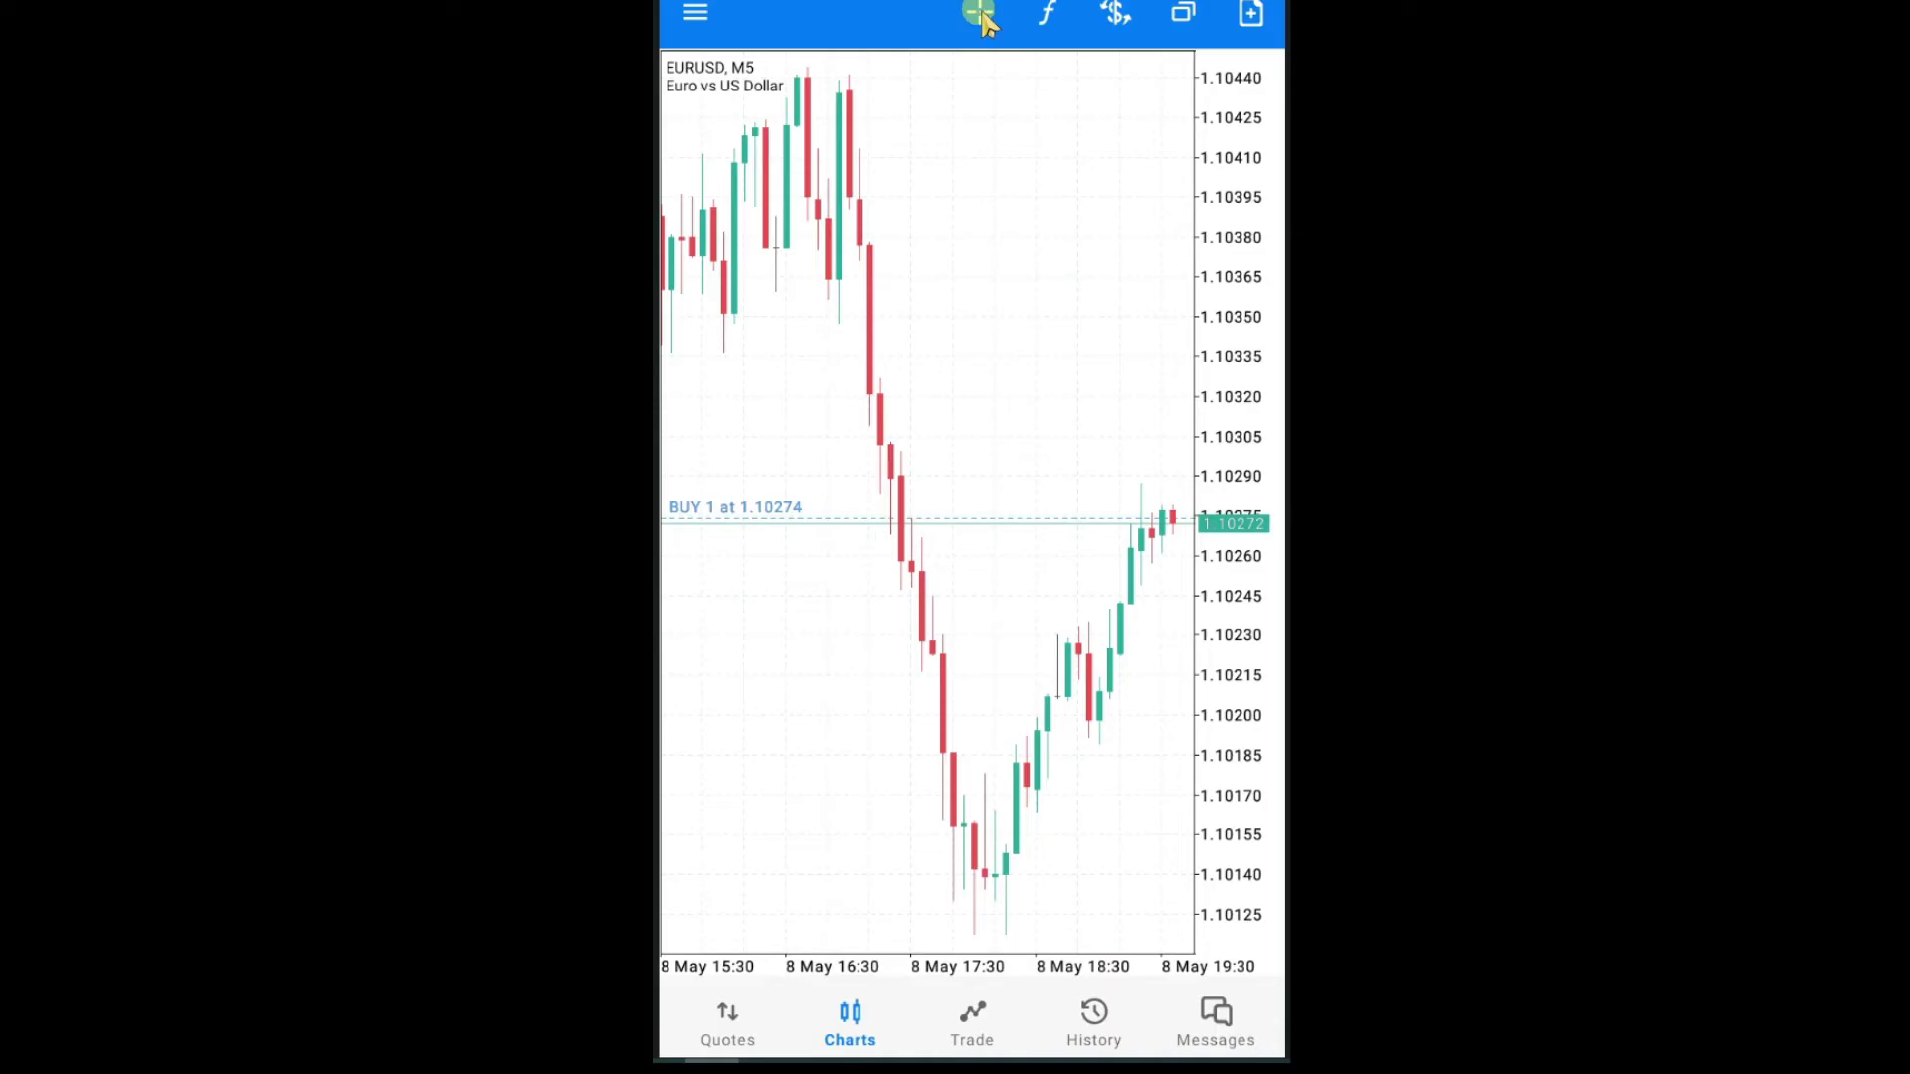
pyautogui.moveTo(933, 515)
pyautogui.mouseDown()
pyautogui.moveTo(1057, 774)
pyautogui.moveTo(1035, 773)
pyautogui.moveTo(1103, 748)
pyautogui.mouseUp()
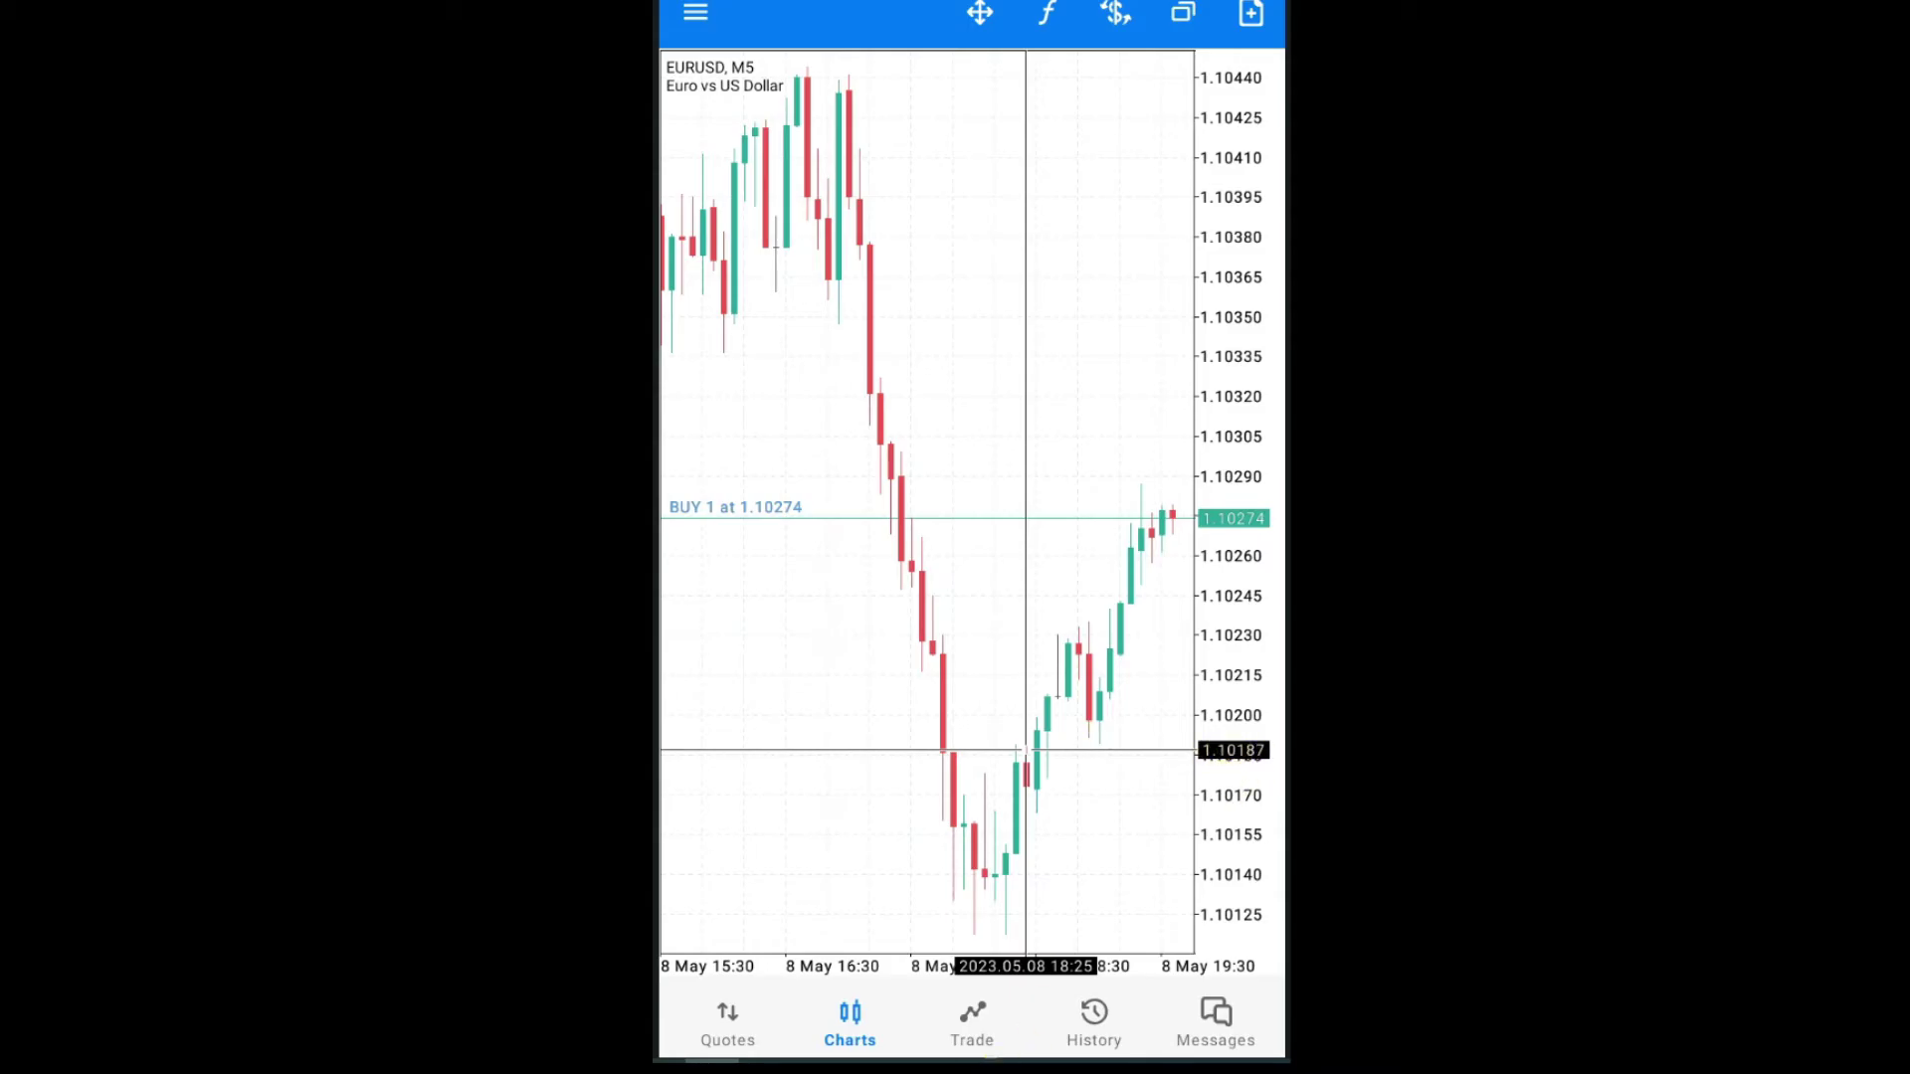
pyautogui.click(972, 1025)
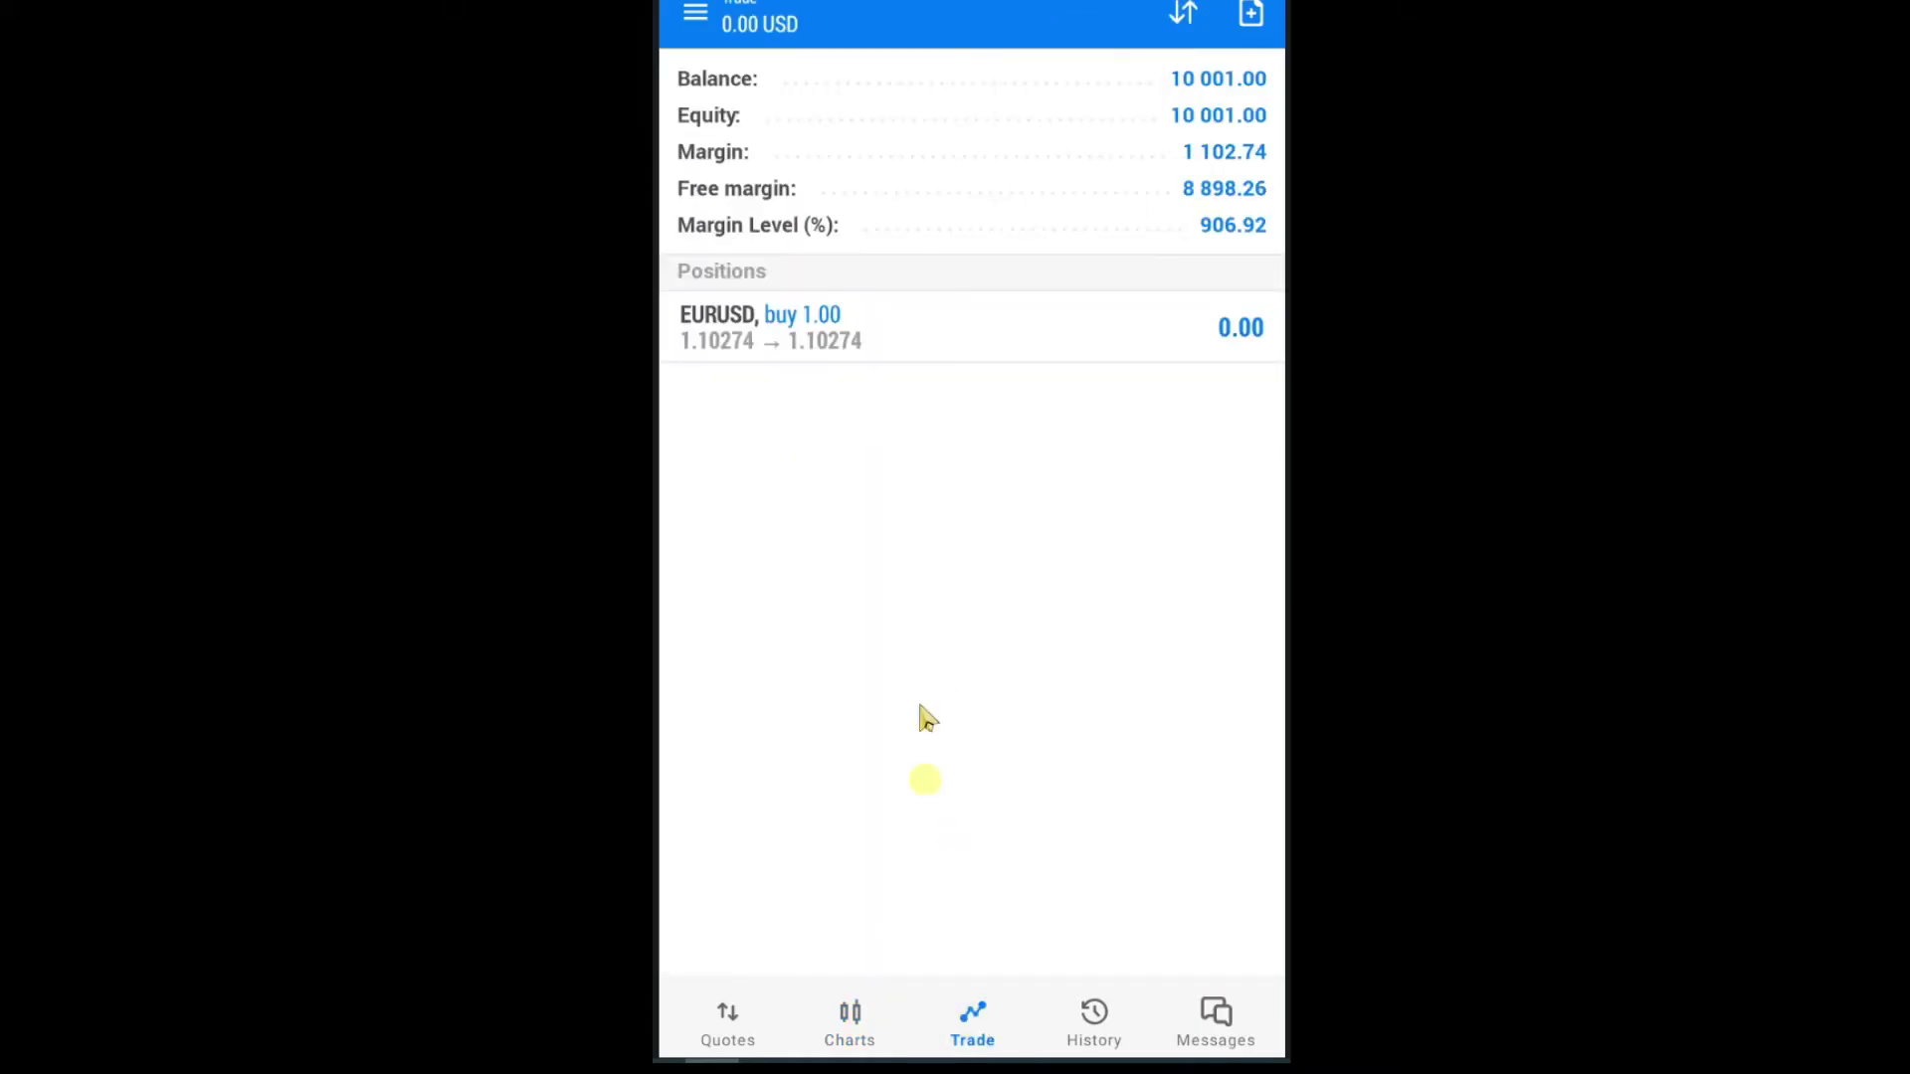
# Step: Put a 1.1018 stop loss on the EURUSD buy position and view its SL line on the chart
pyautogui.click(898, 336)
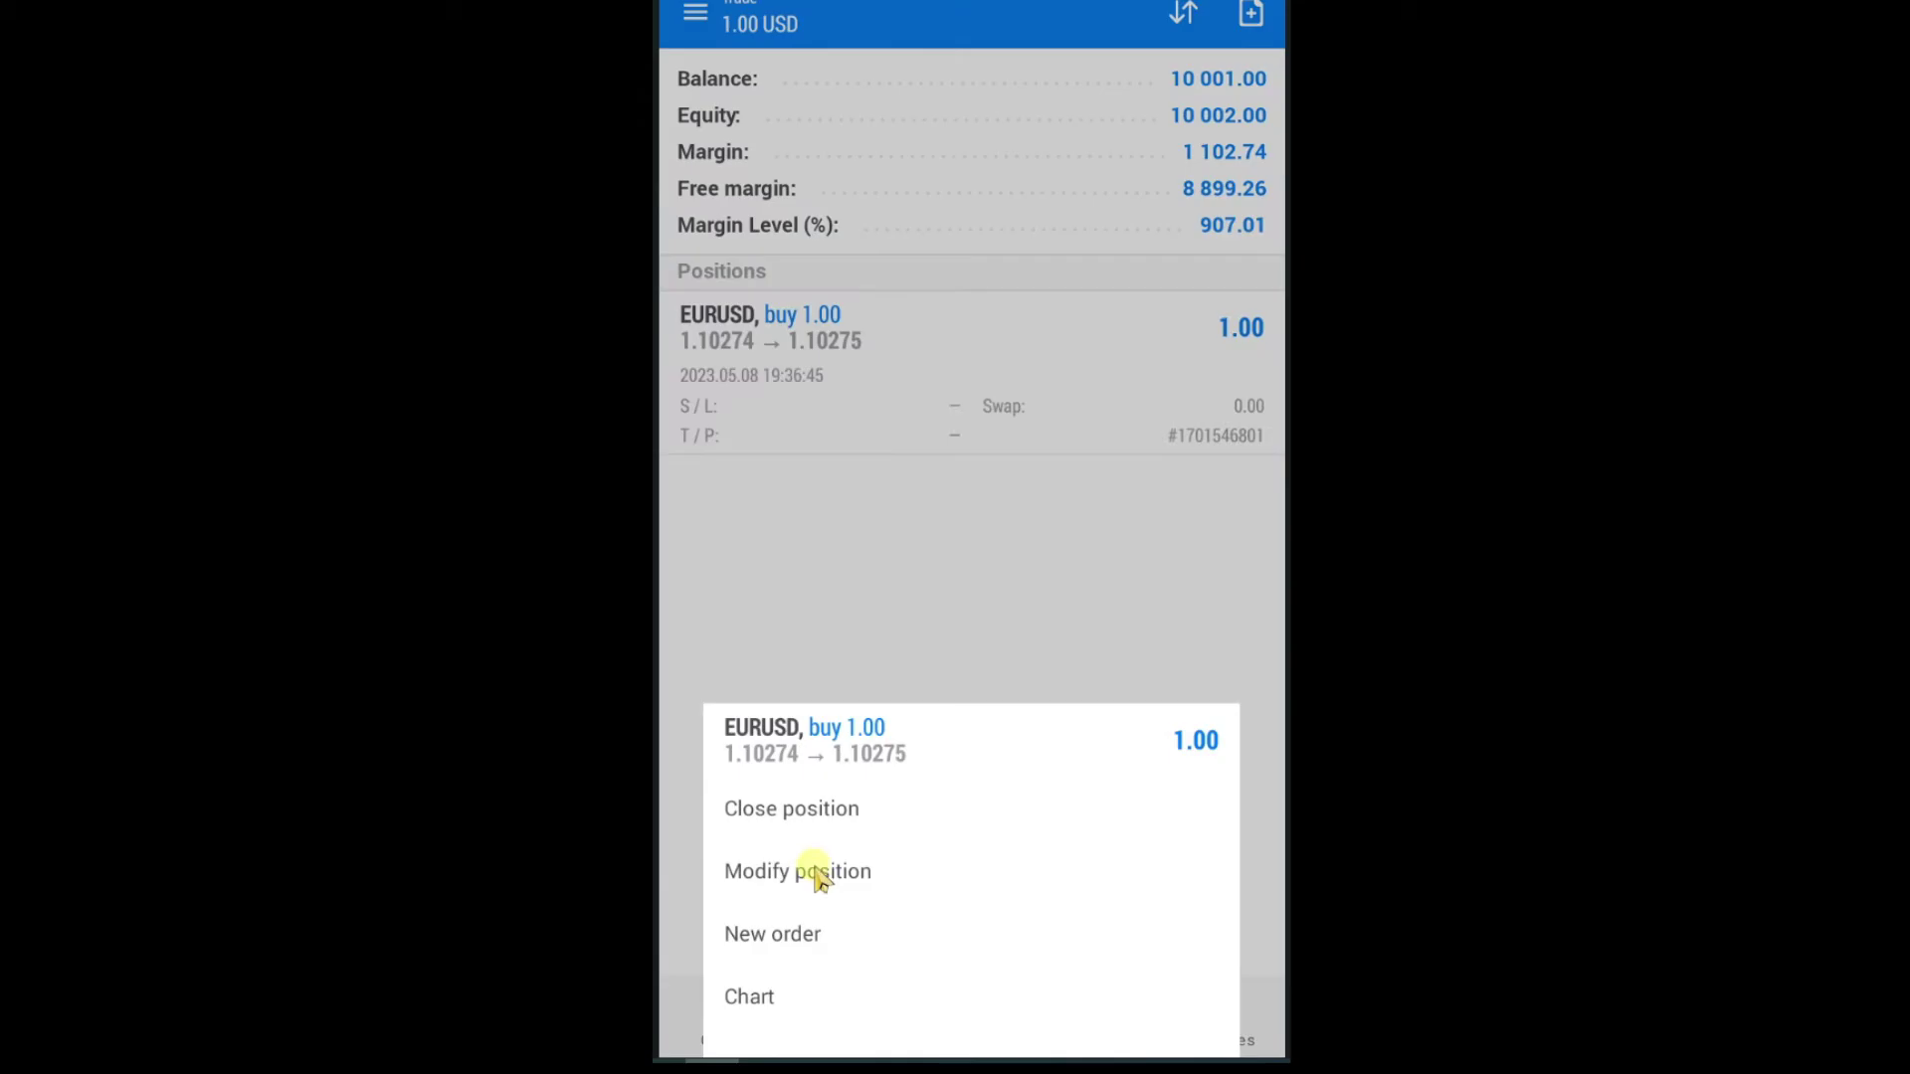
pyautogui.click(816, 872)
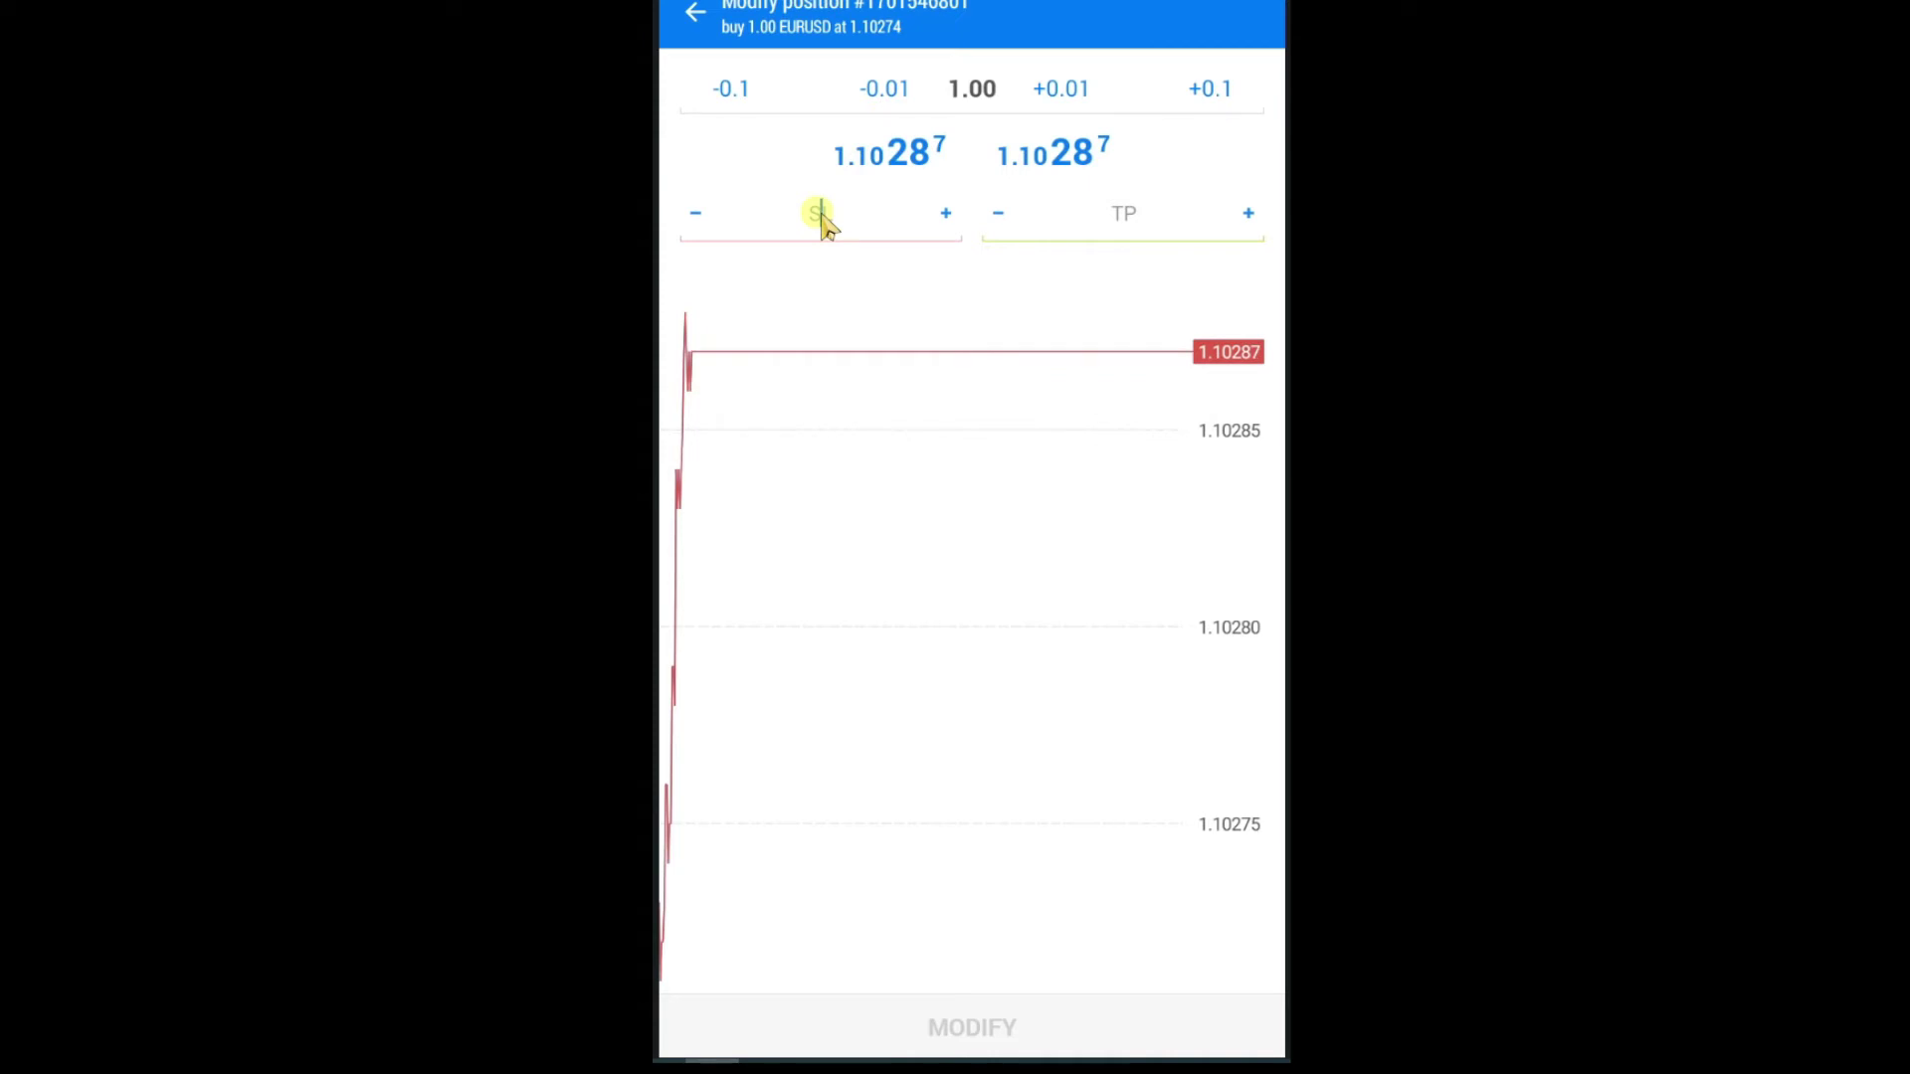
pyautogui.write('1.1018')
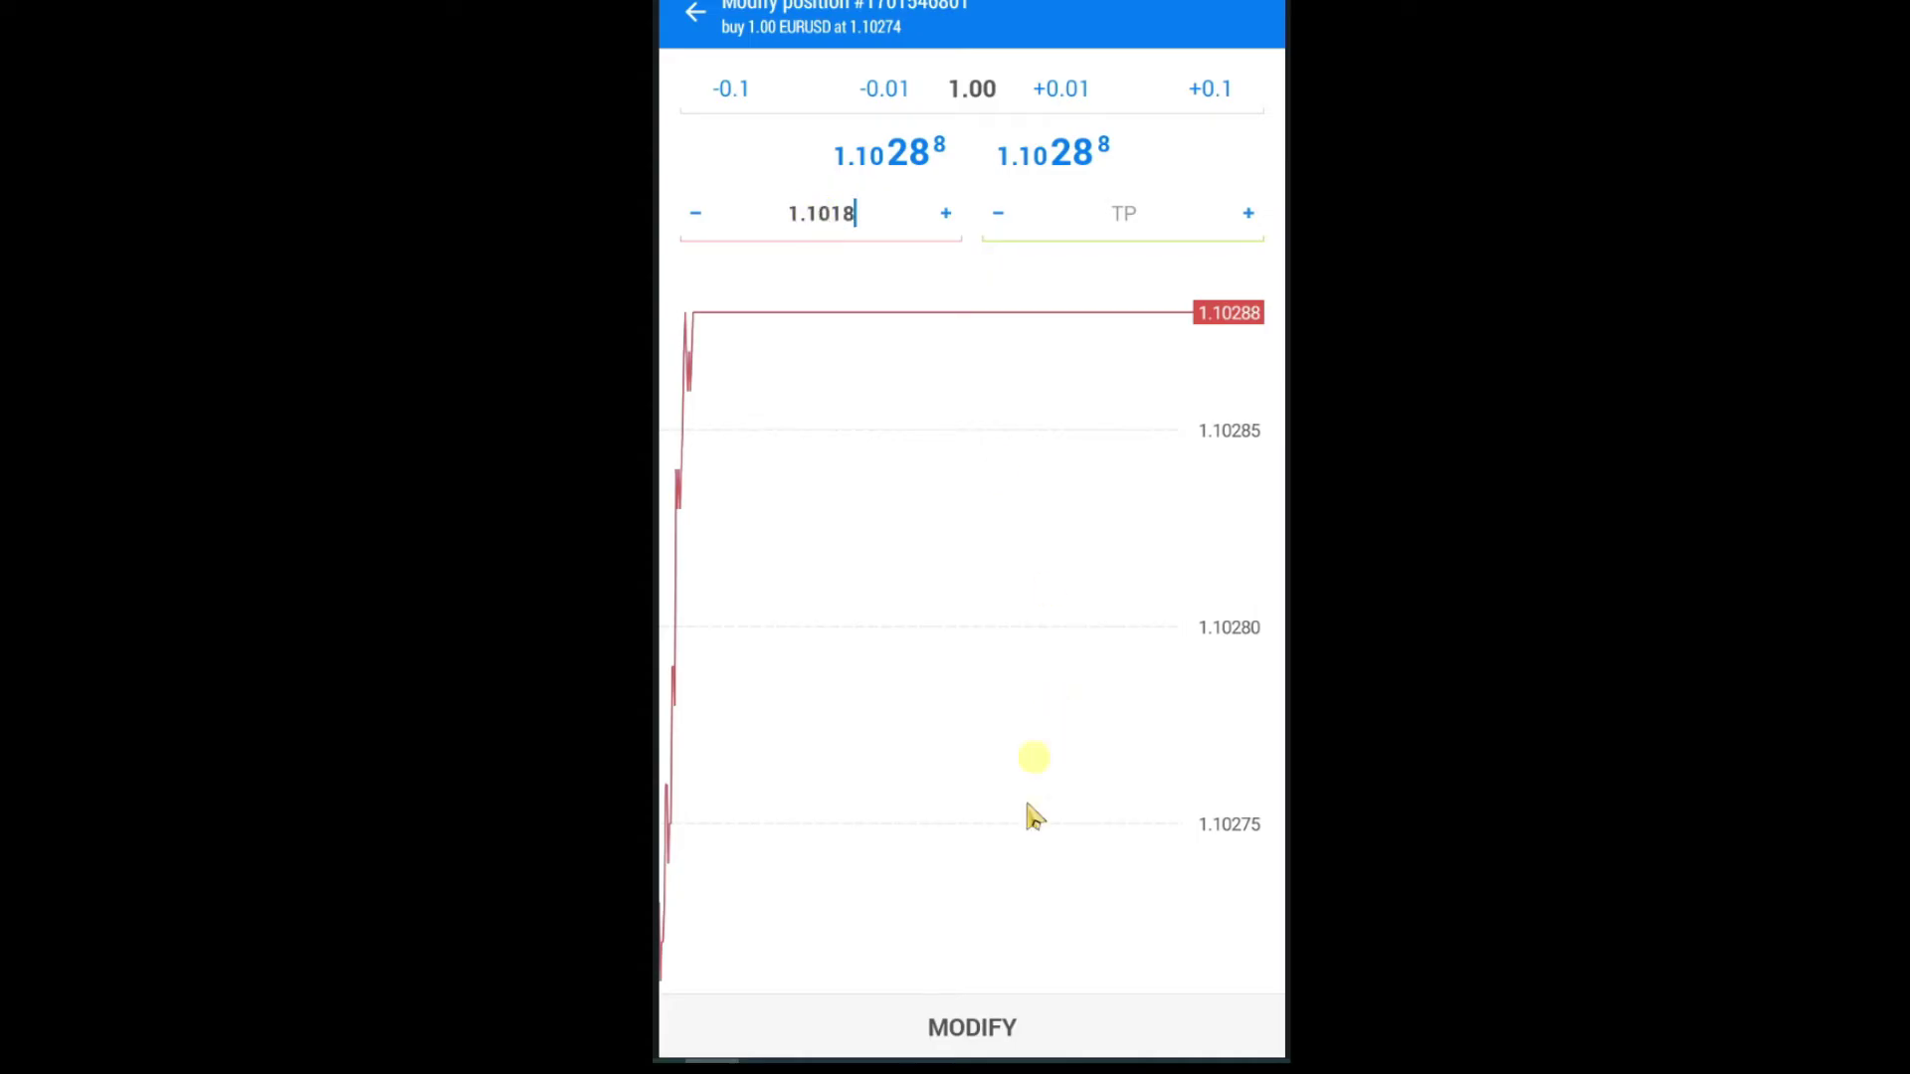
pyautogui.click(981, 1029)
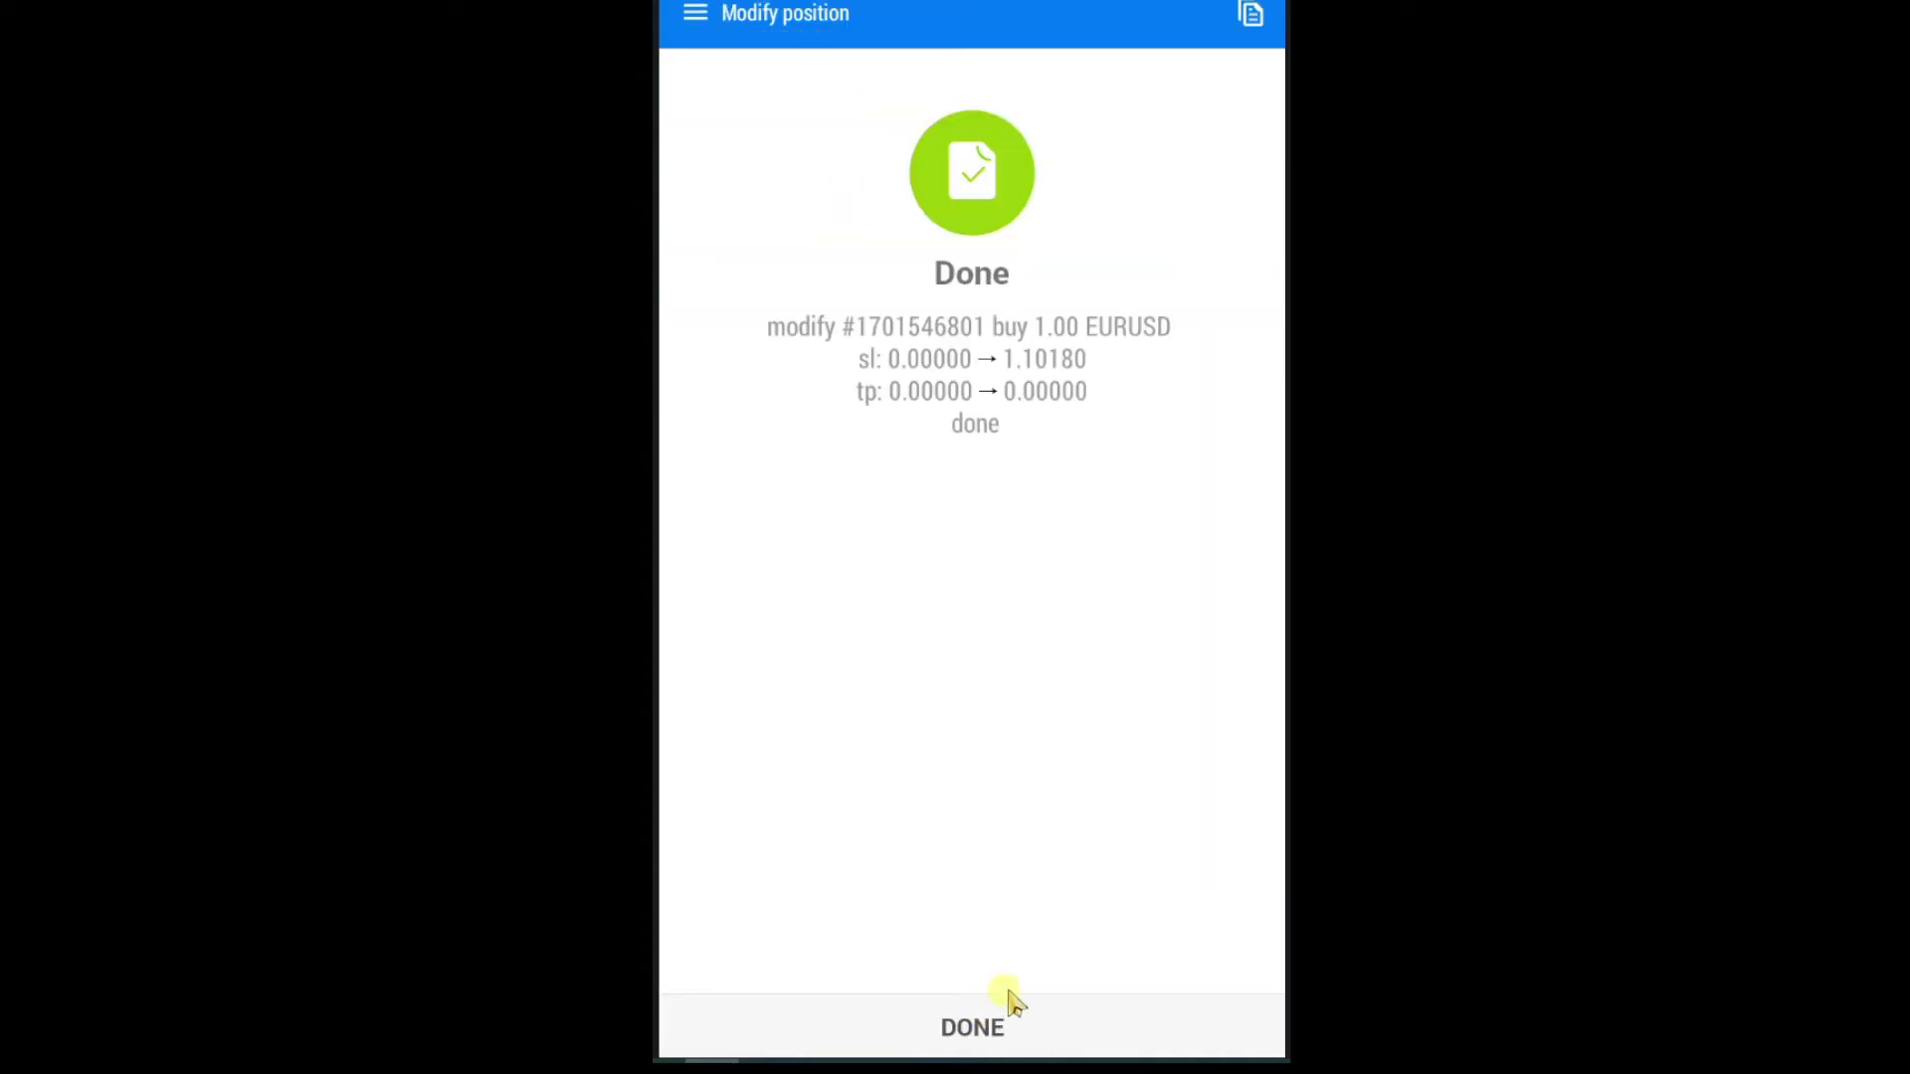
pyautogui.click(988, 1028)
pyautogui.click(849, 1030)
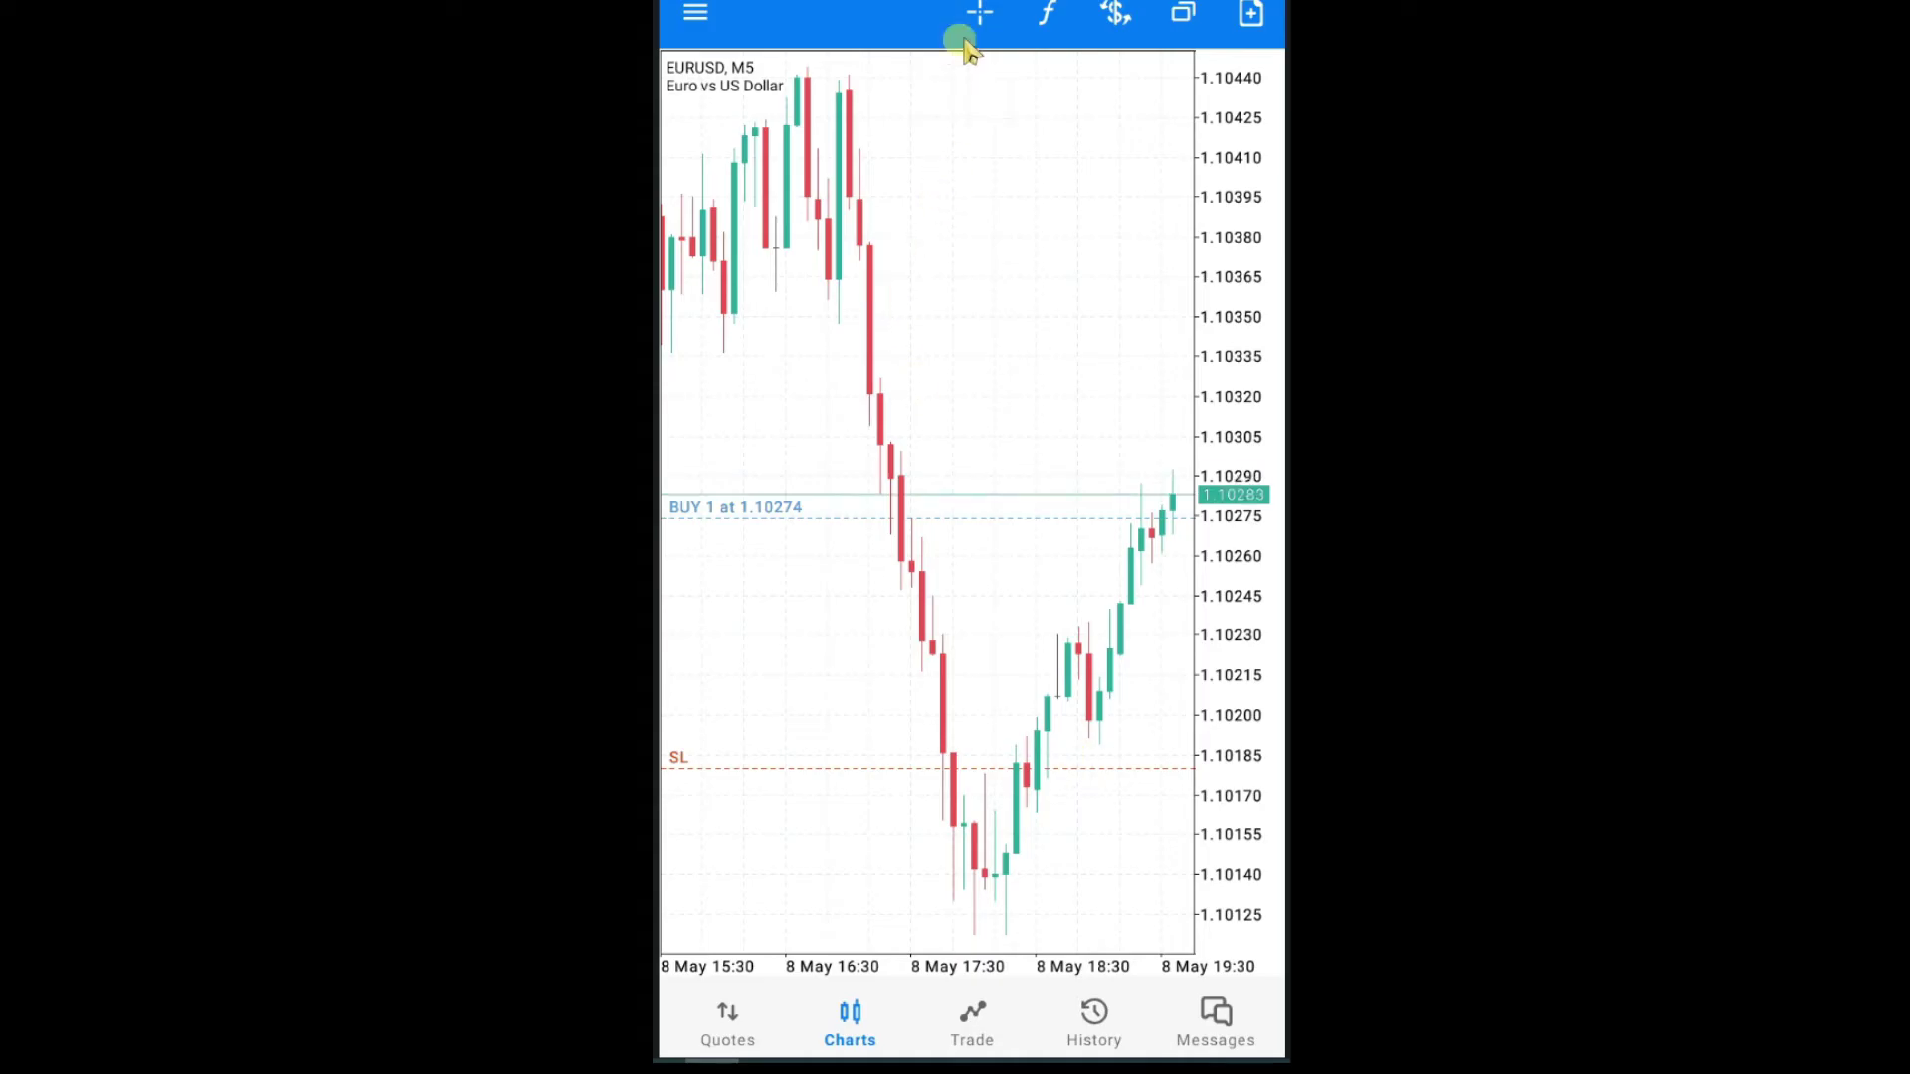
# Step: Use the chart crosshair to read the price near the recent high, about 1.10419
pyautogui.click(977, 12)
pyautogui.click(977, 12)
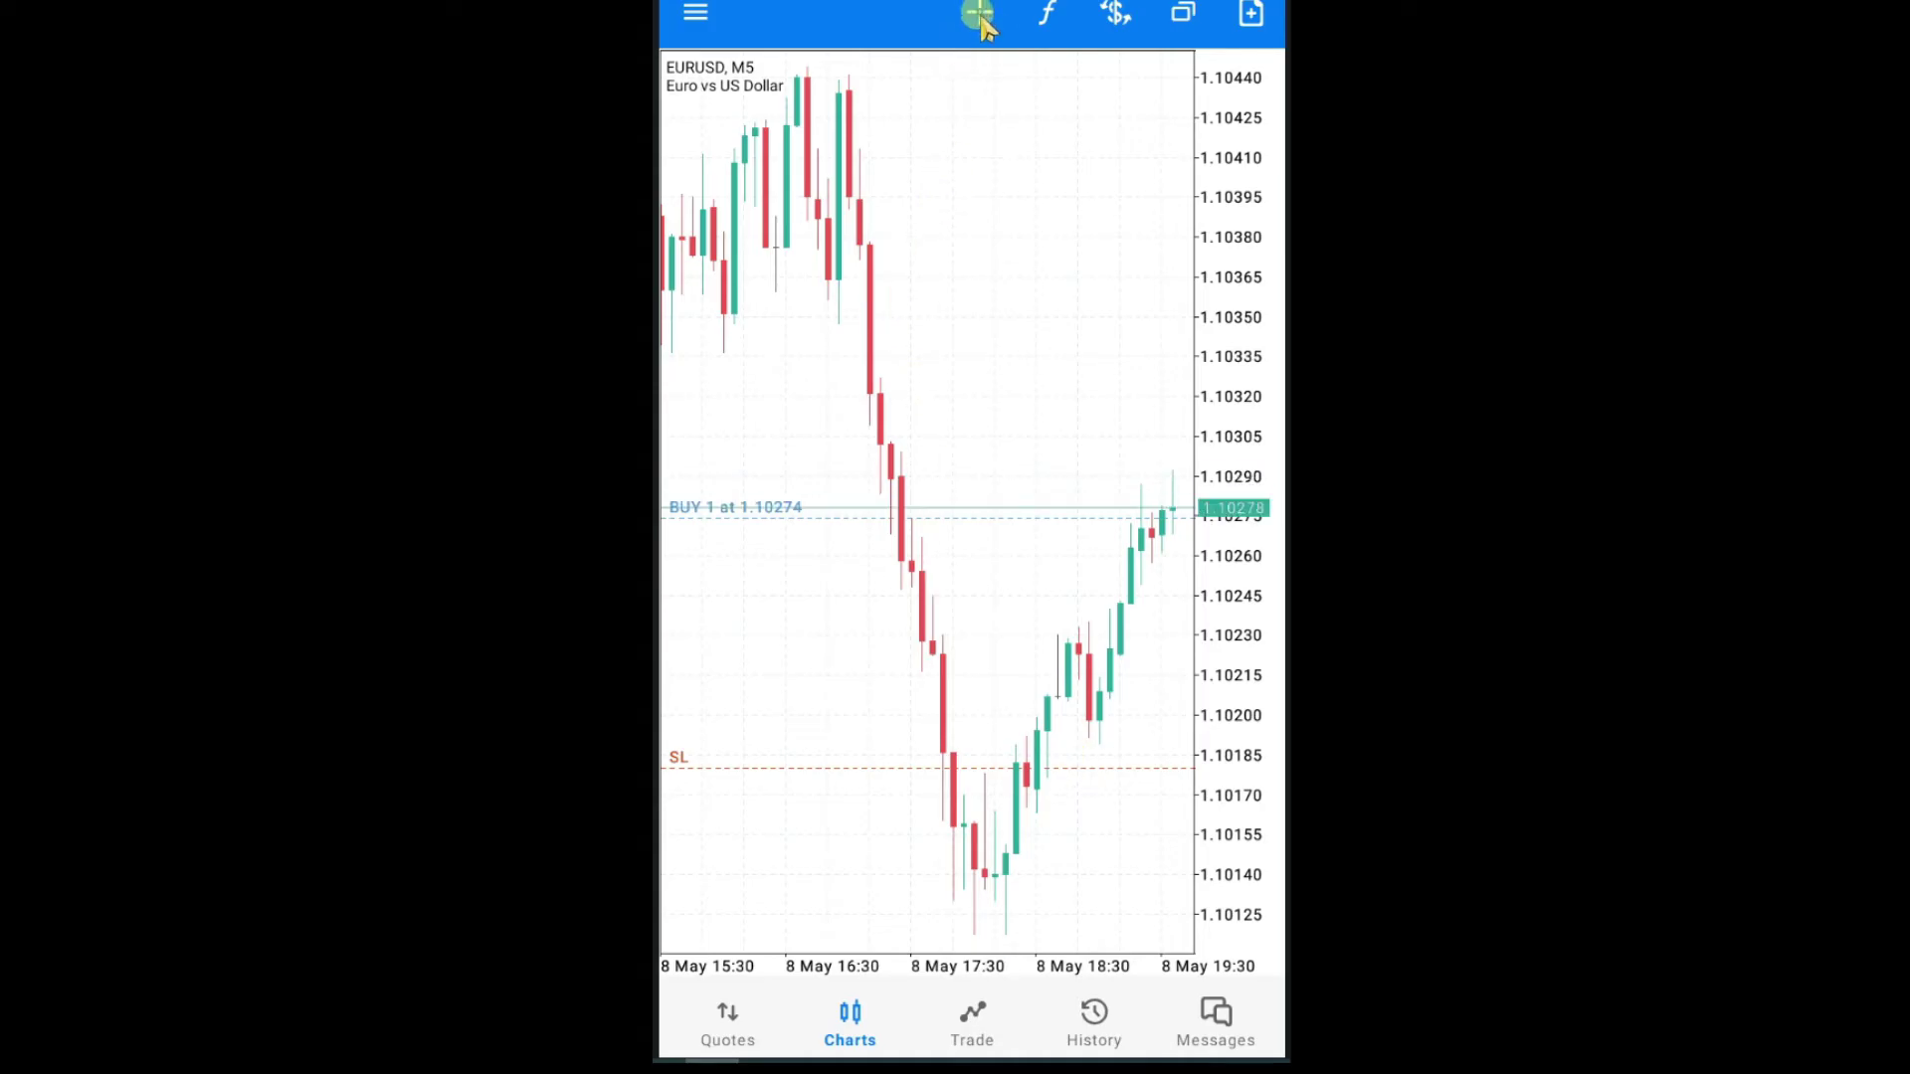
pyautogui.click(978, 12)
pyautogui.moveTo(933, 503); pyautogui.dragTo(950, 127)
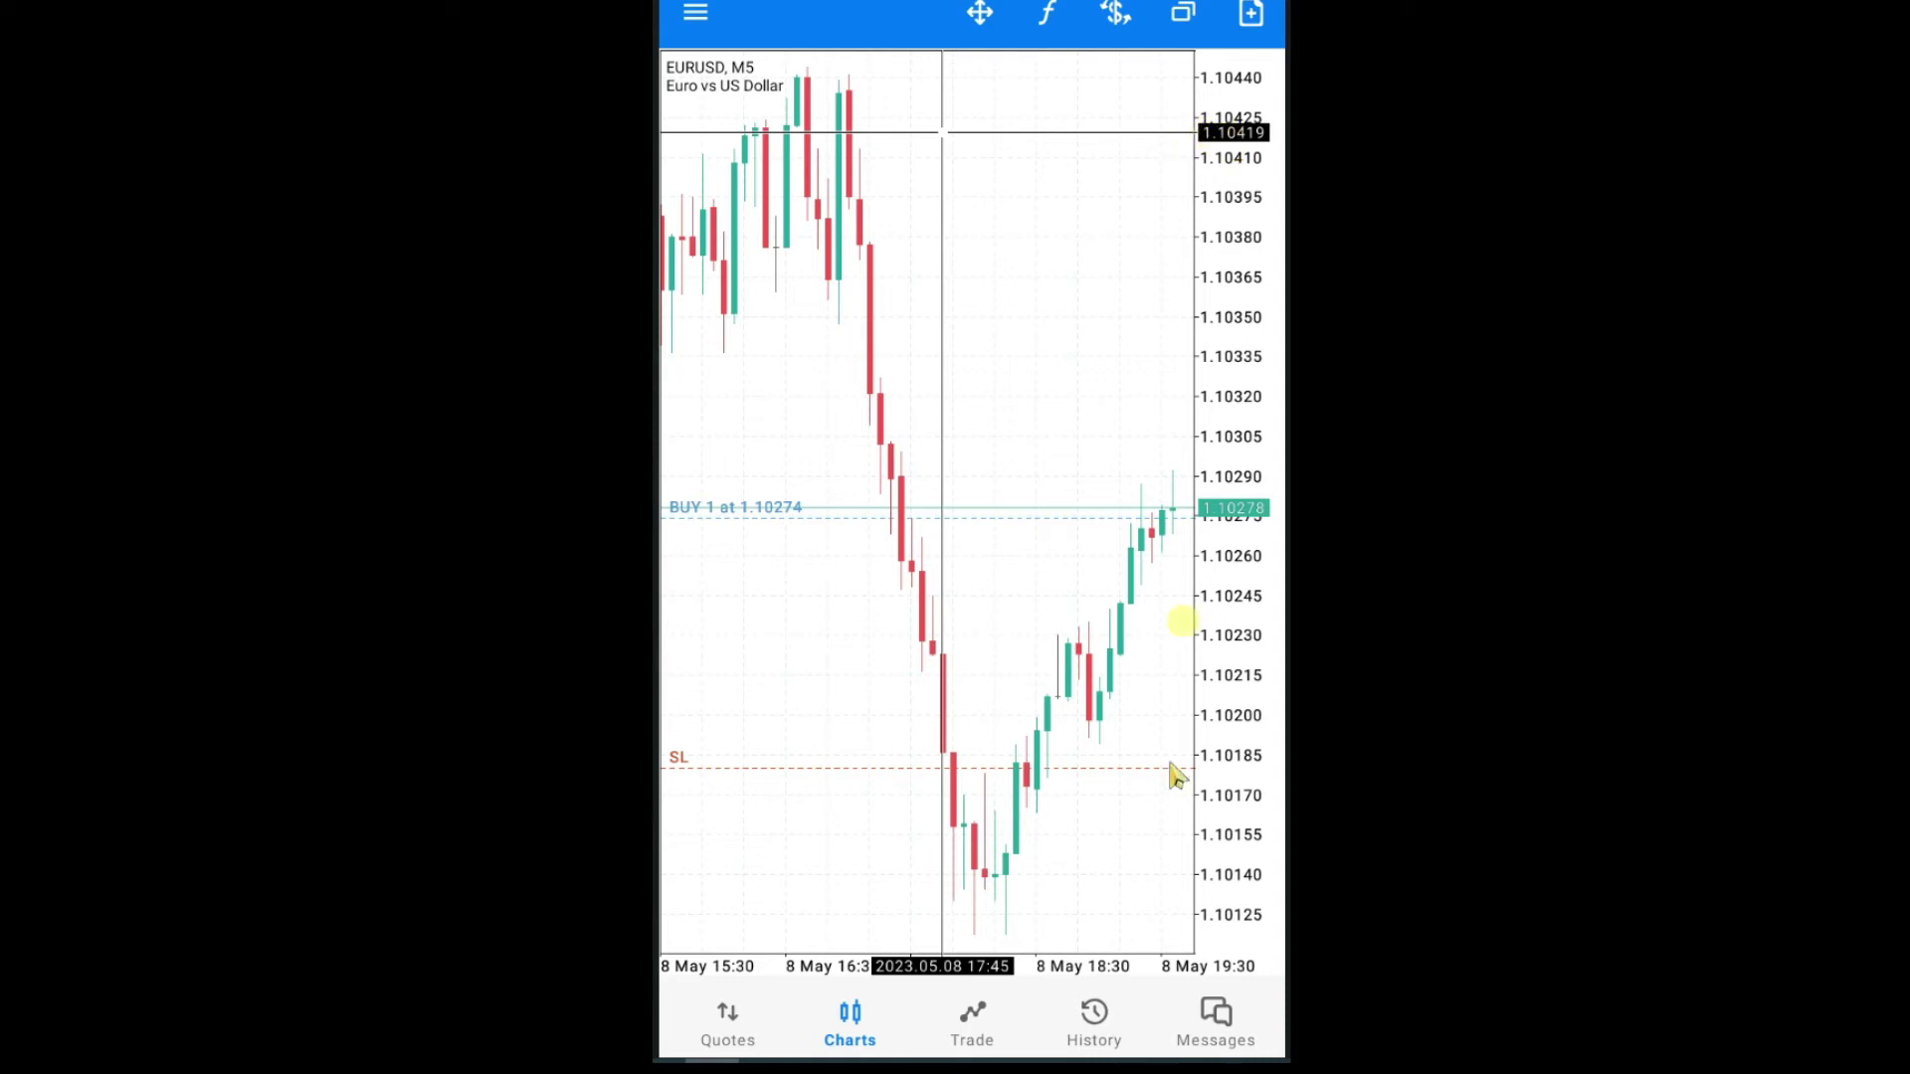
# Step: Add a 1.1041 take profit to the EURUSD buy while its 1.10180 stop loss stays
pyautogui.click(971, 1025)
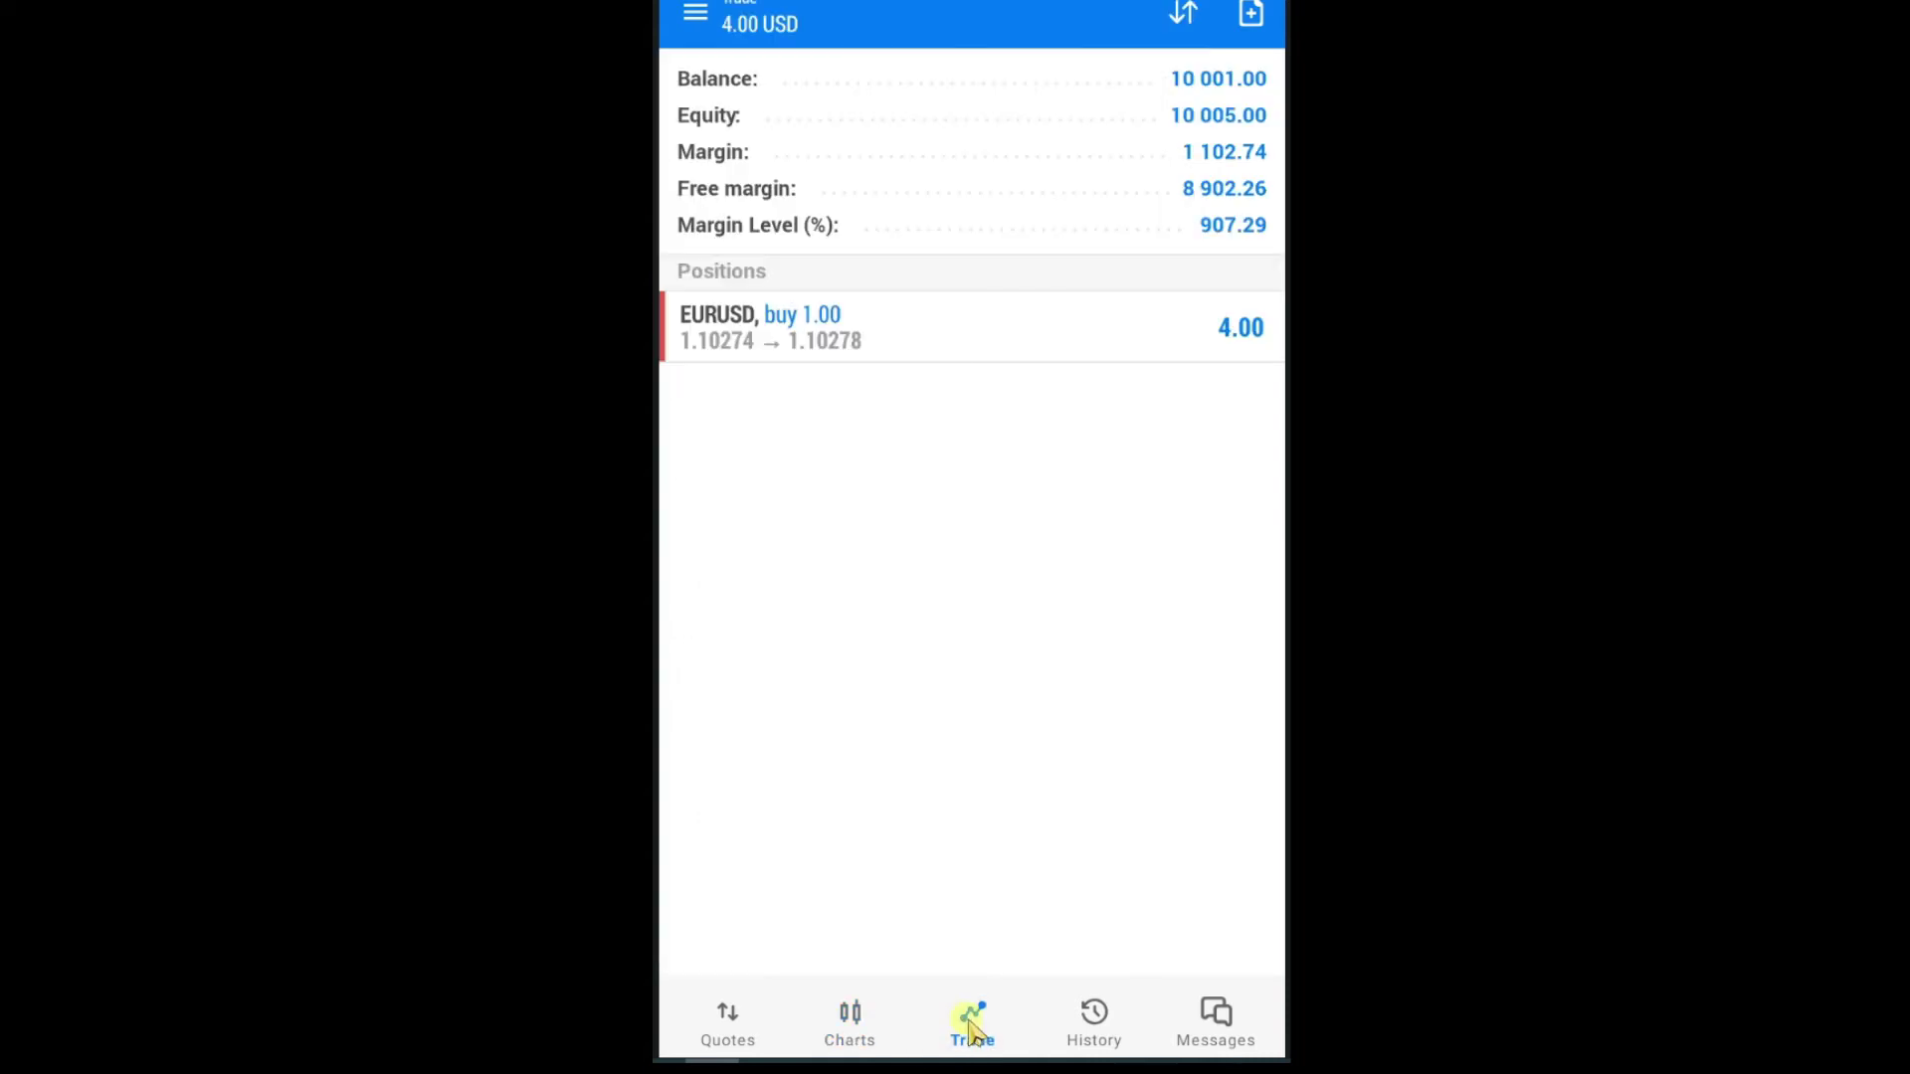
pyautogui.click(899, 348)
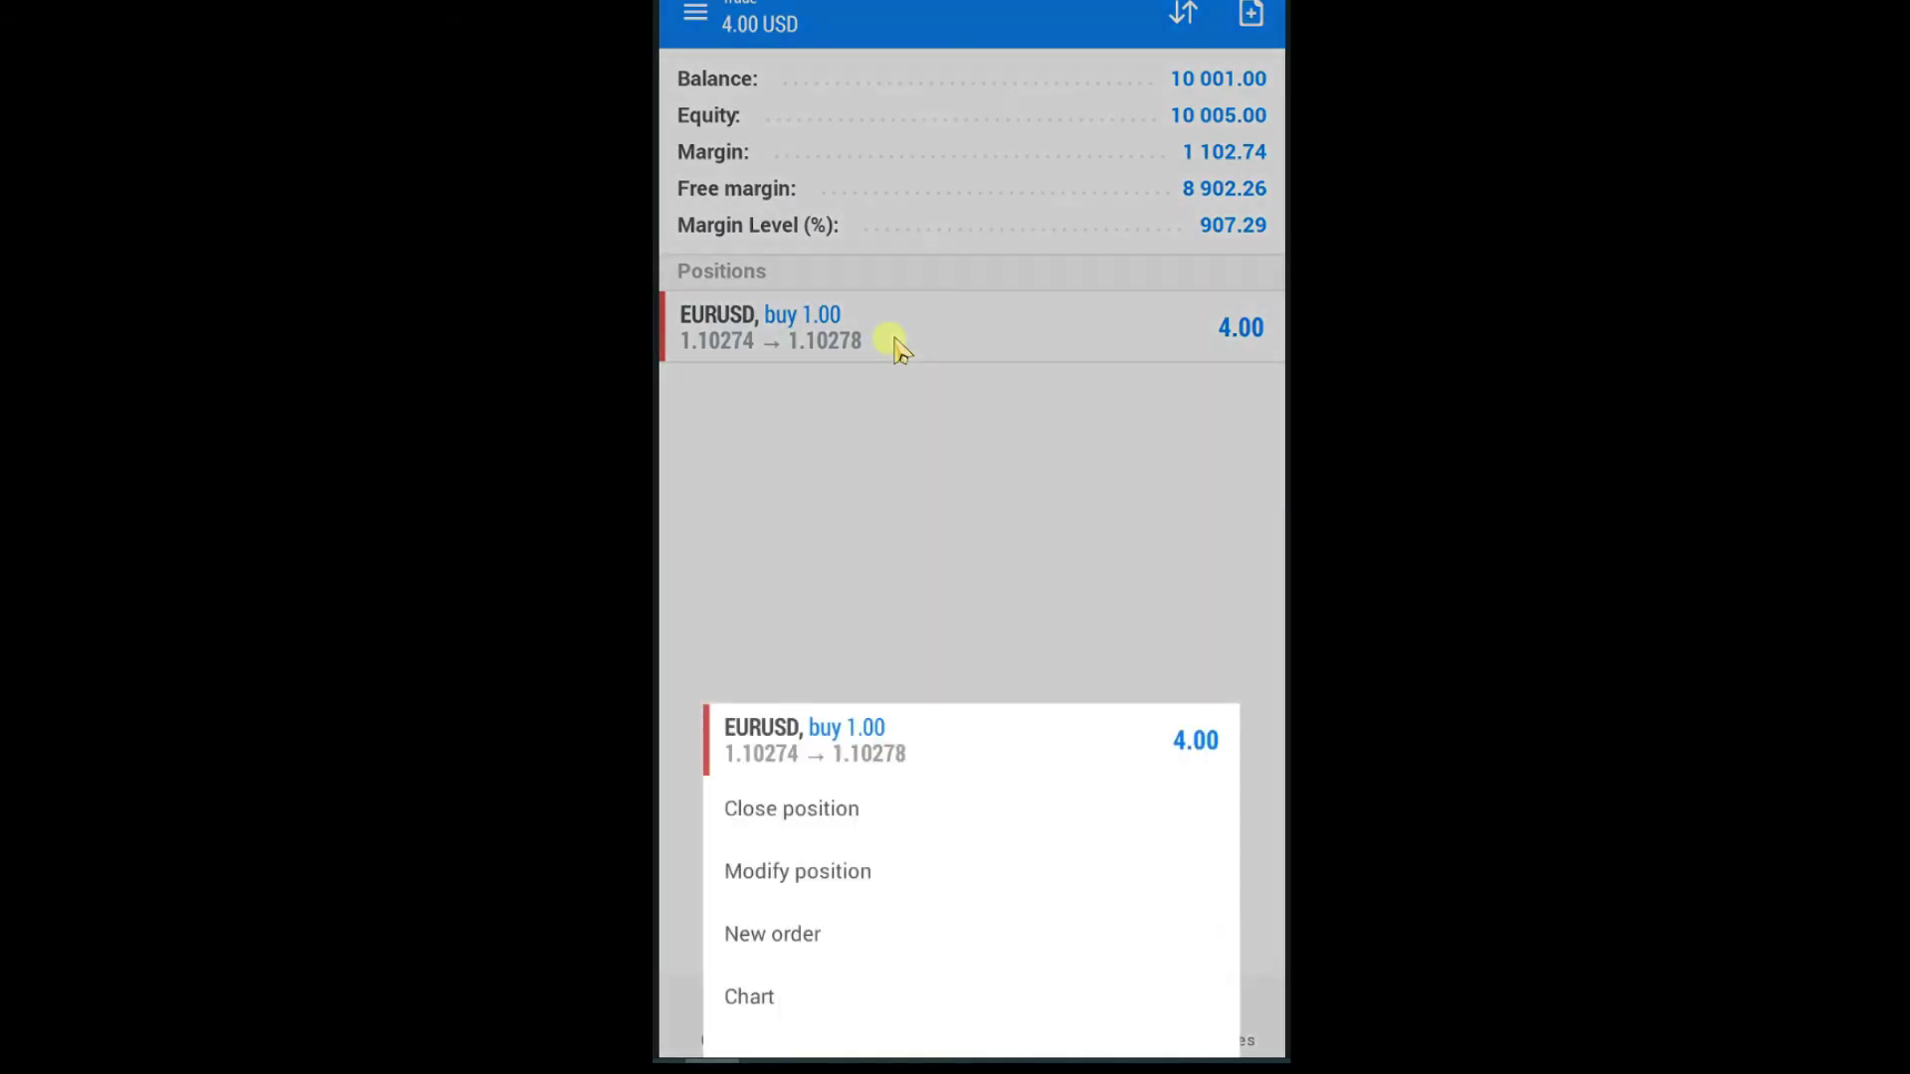
pyautogui.click(833, 875)
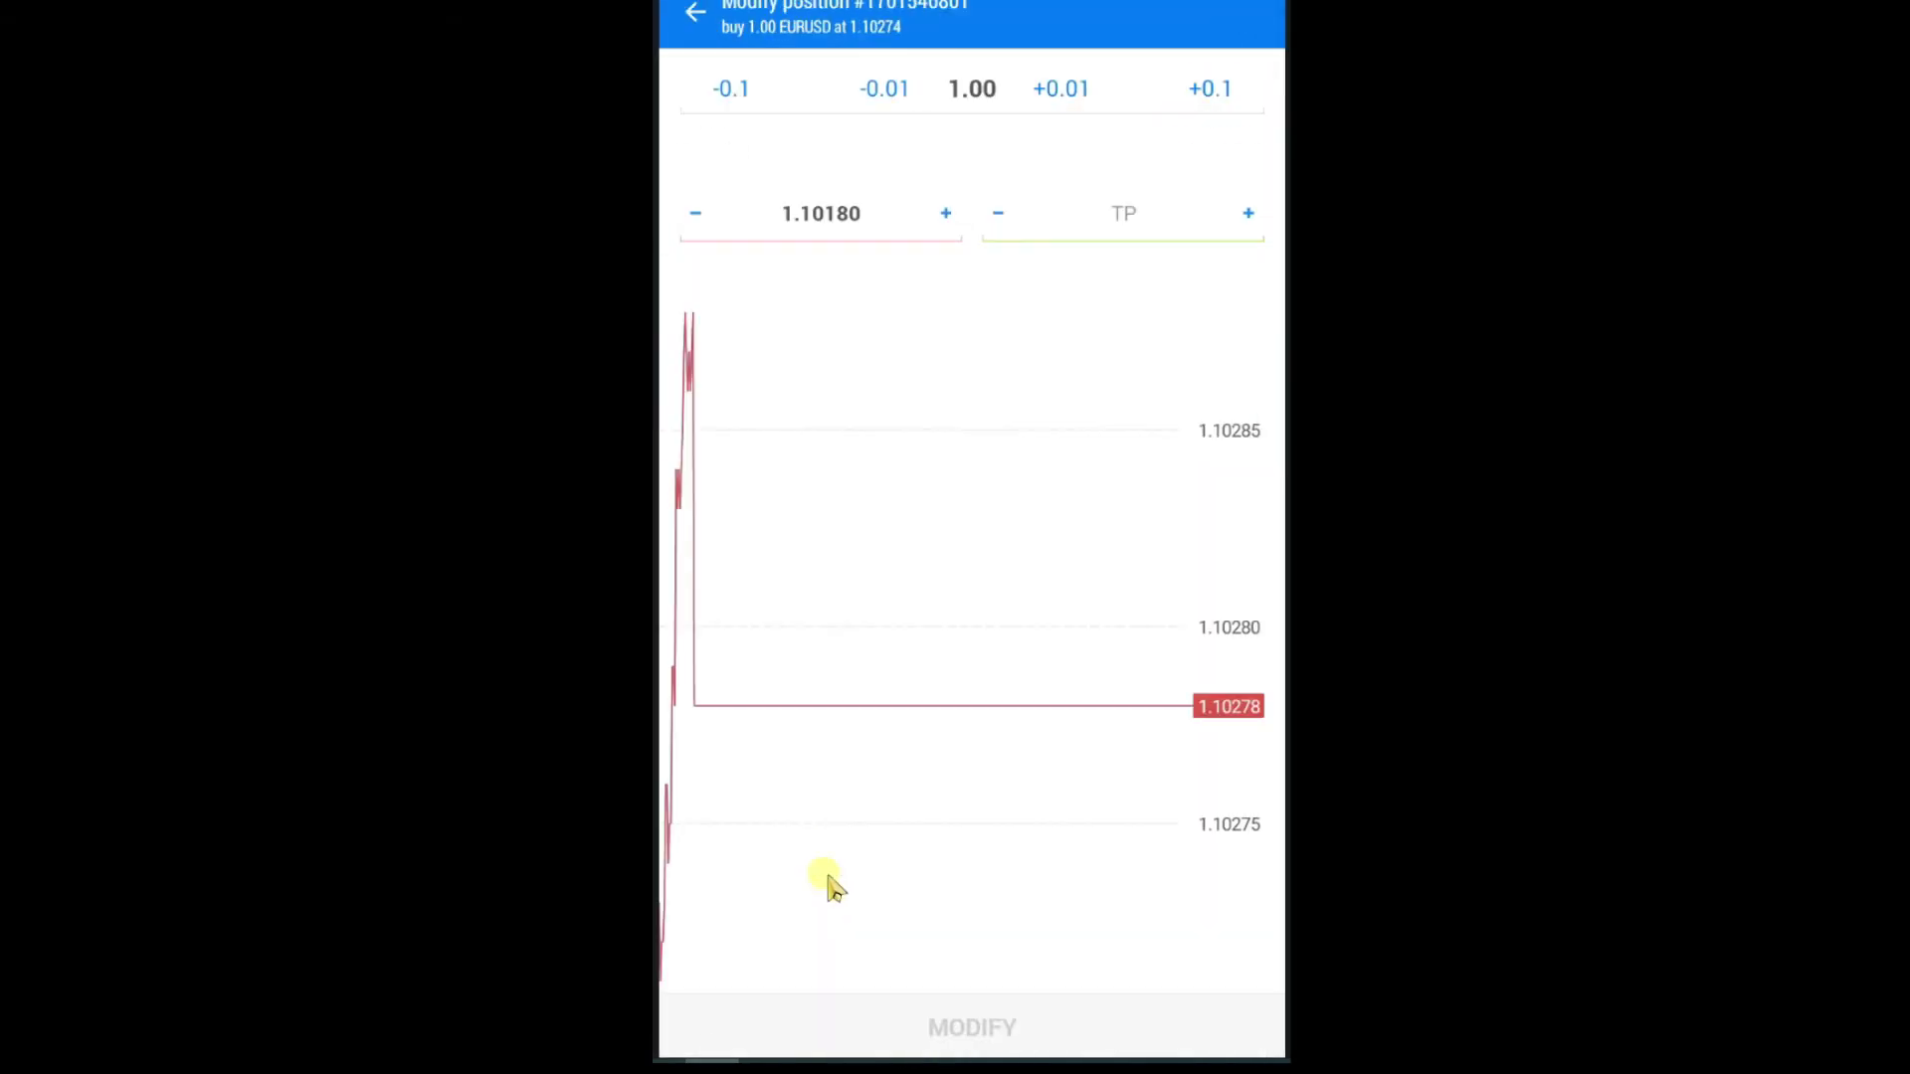
pyautogui.click(1121, 221)
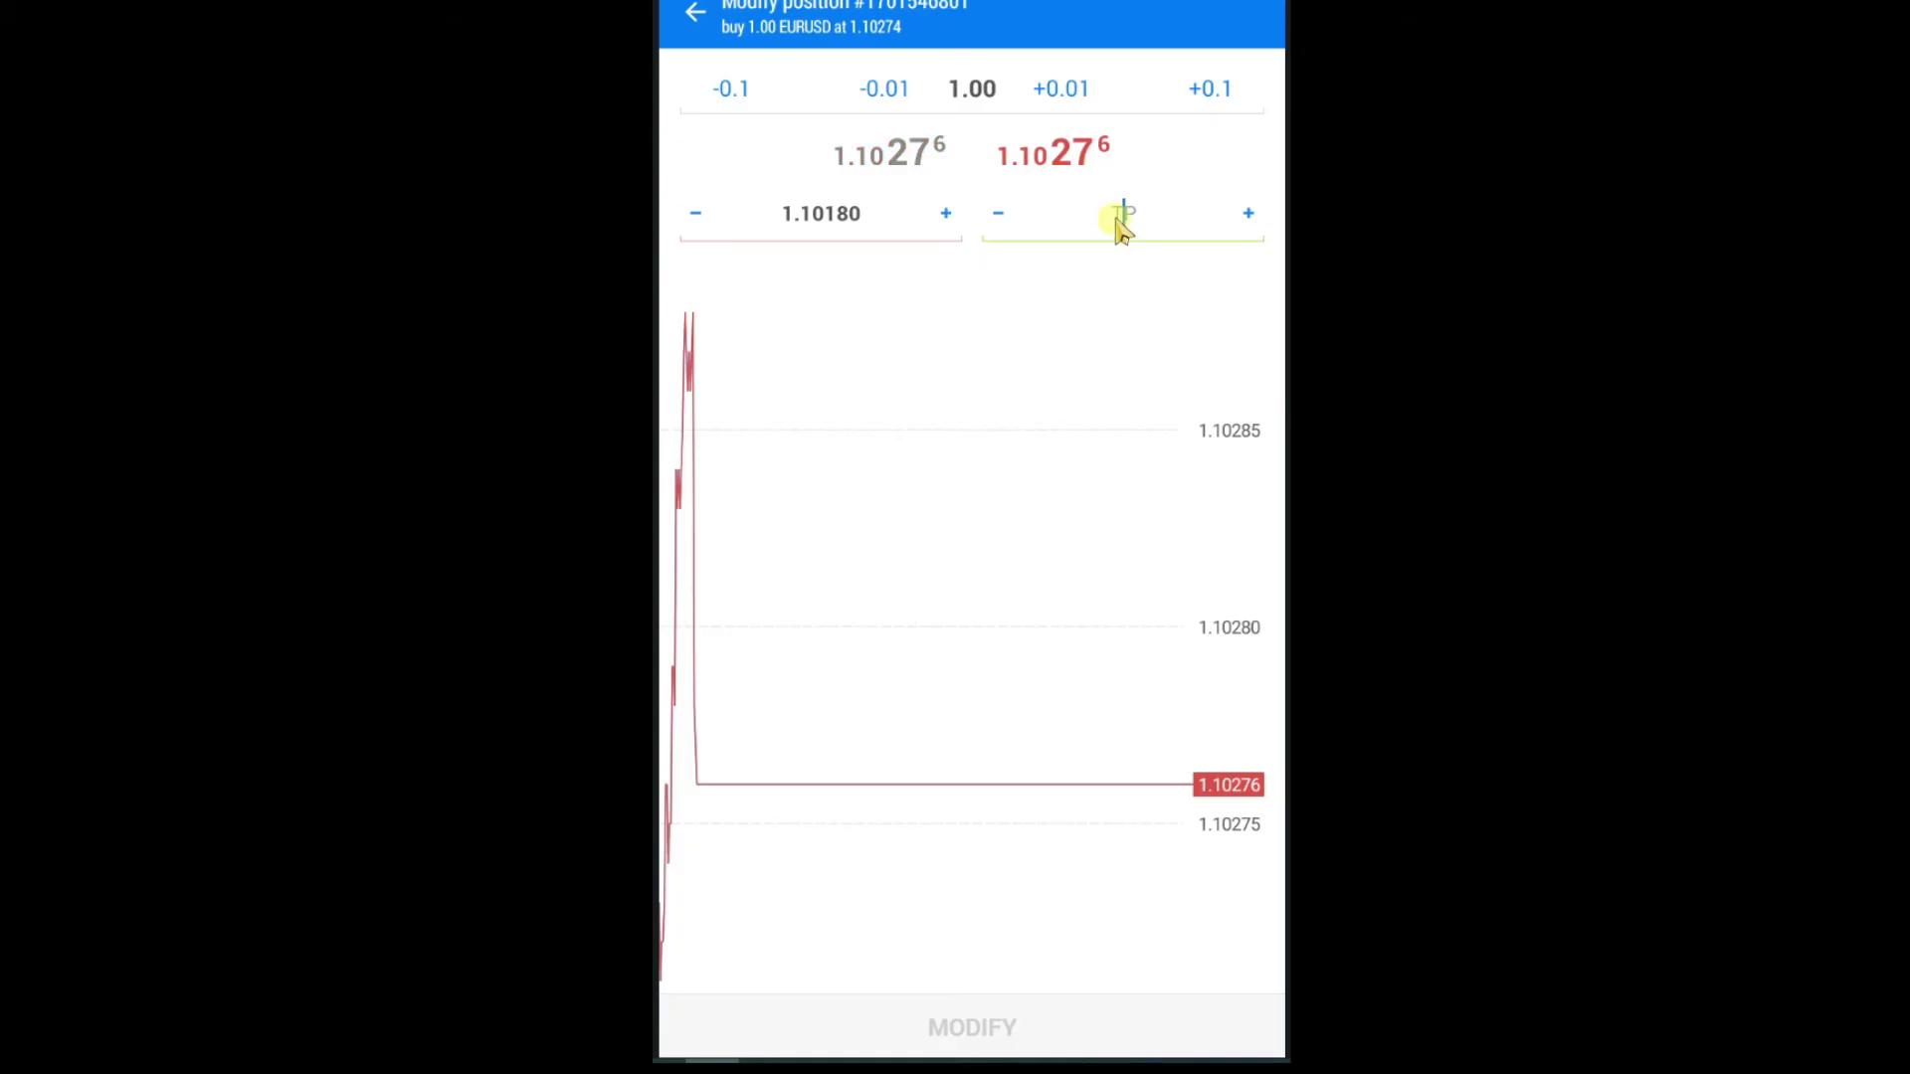
pyautogui.write('1.10')
pyautogui.write('49')
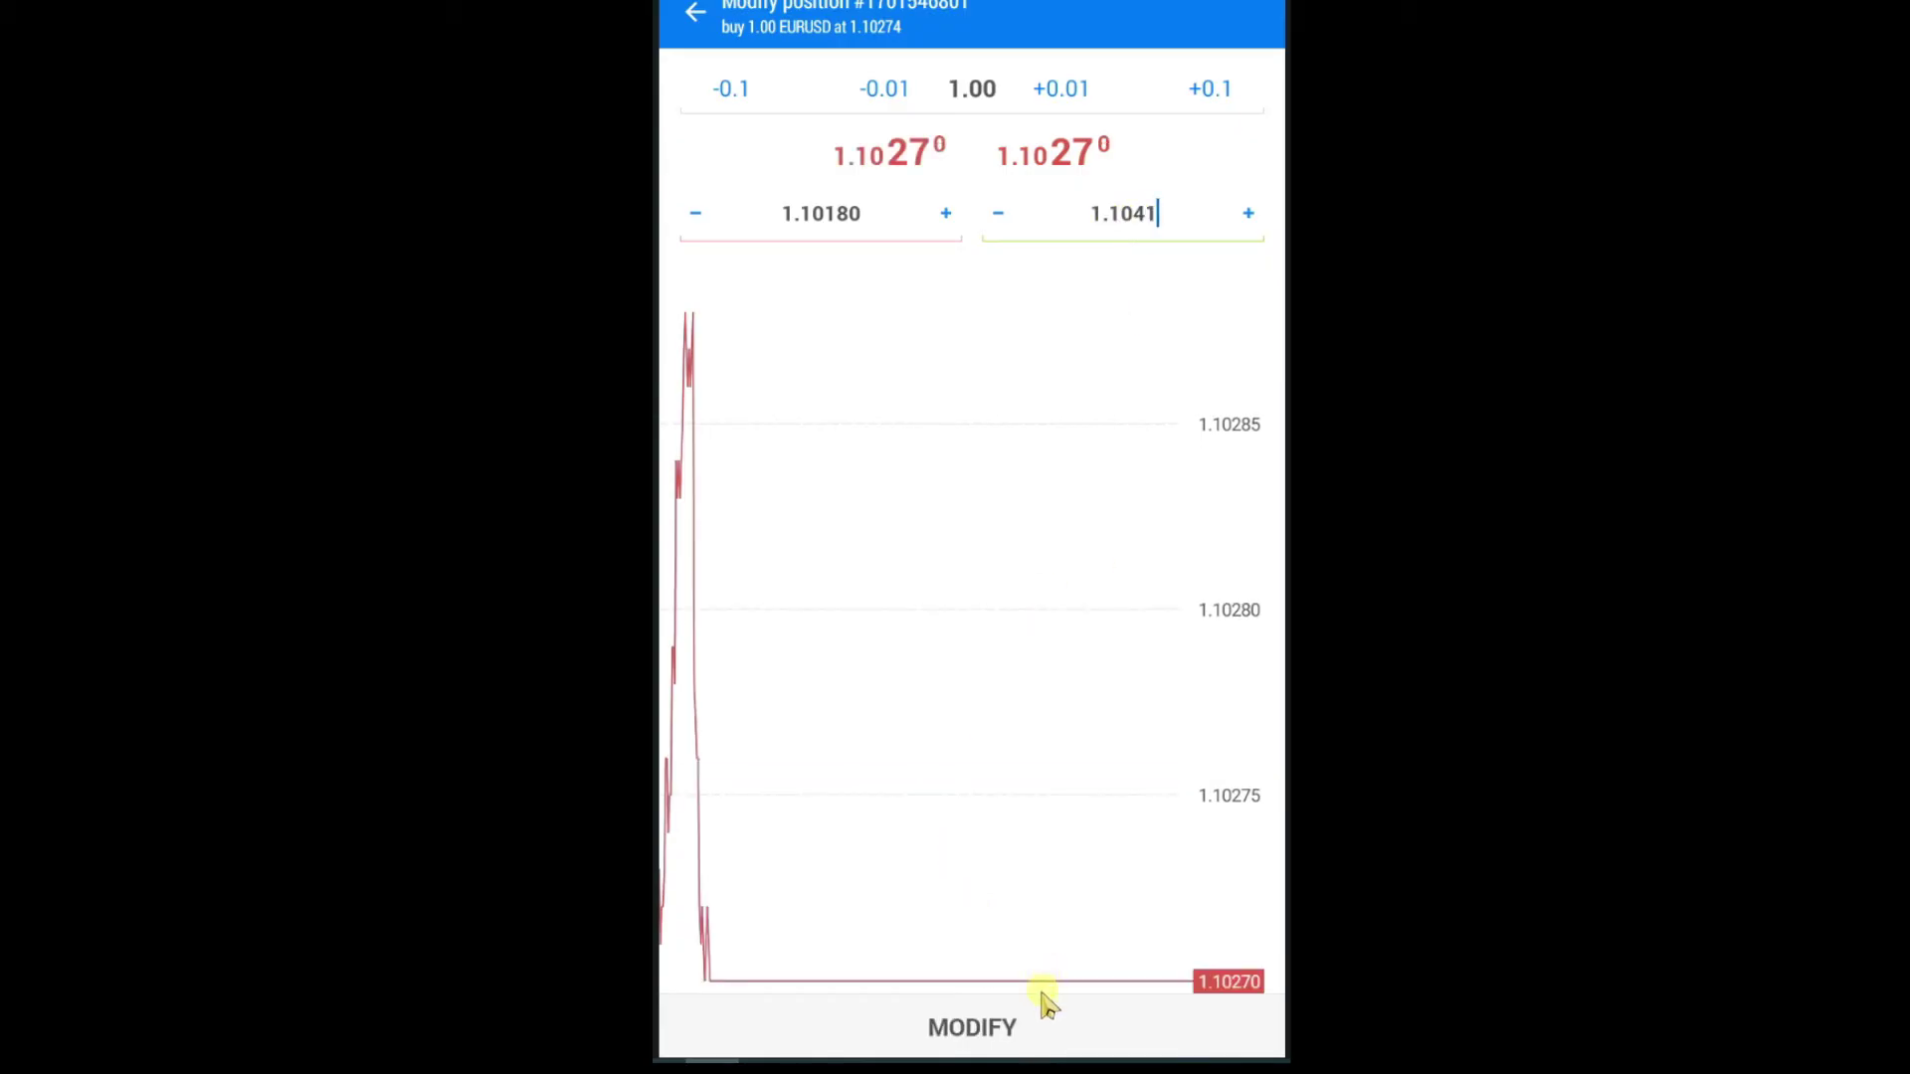
pyautogui.click(1014, 1025)
pyautogui.click(979, 1034)
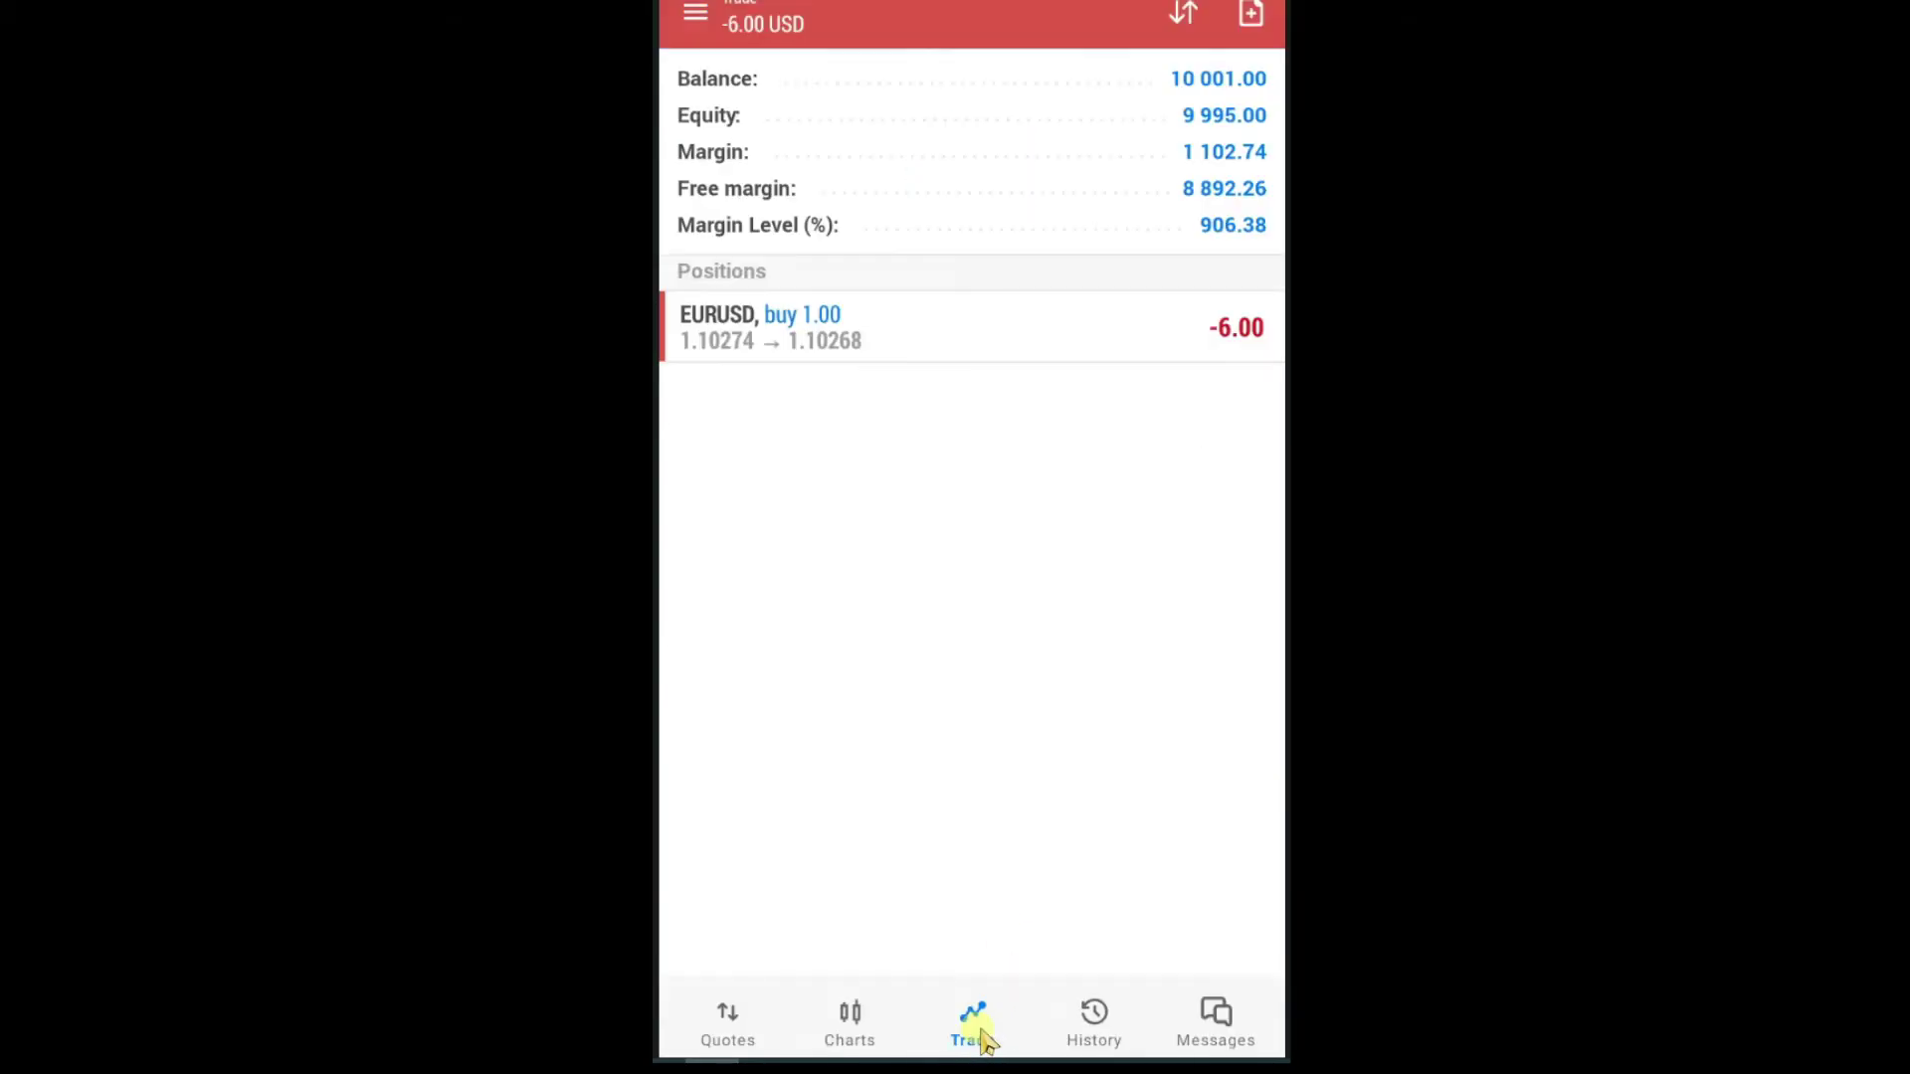
# Step: Review both levels on the chart, then close the 1.00-lot EURUSD buy at a loss
pyautogui.click(849, 1022)
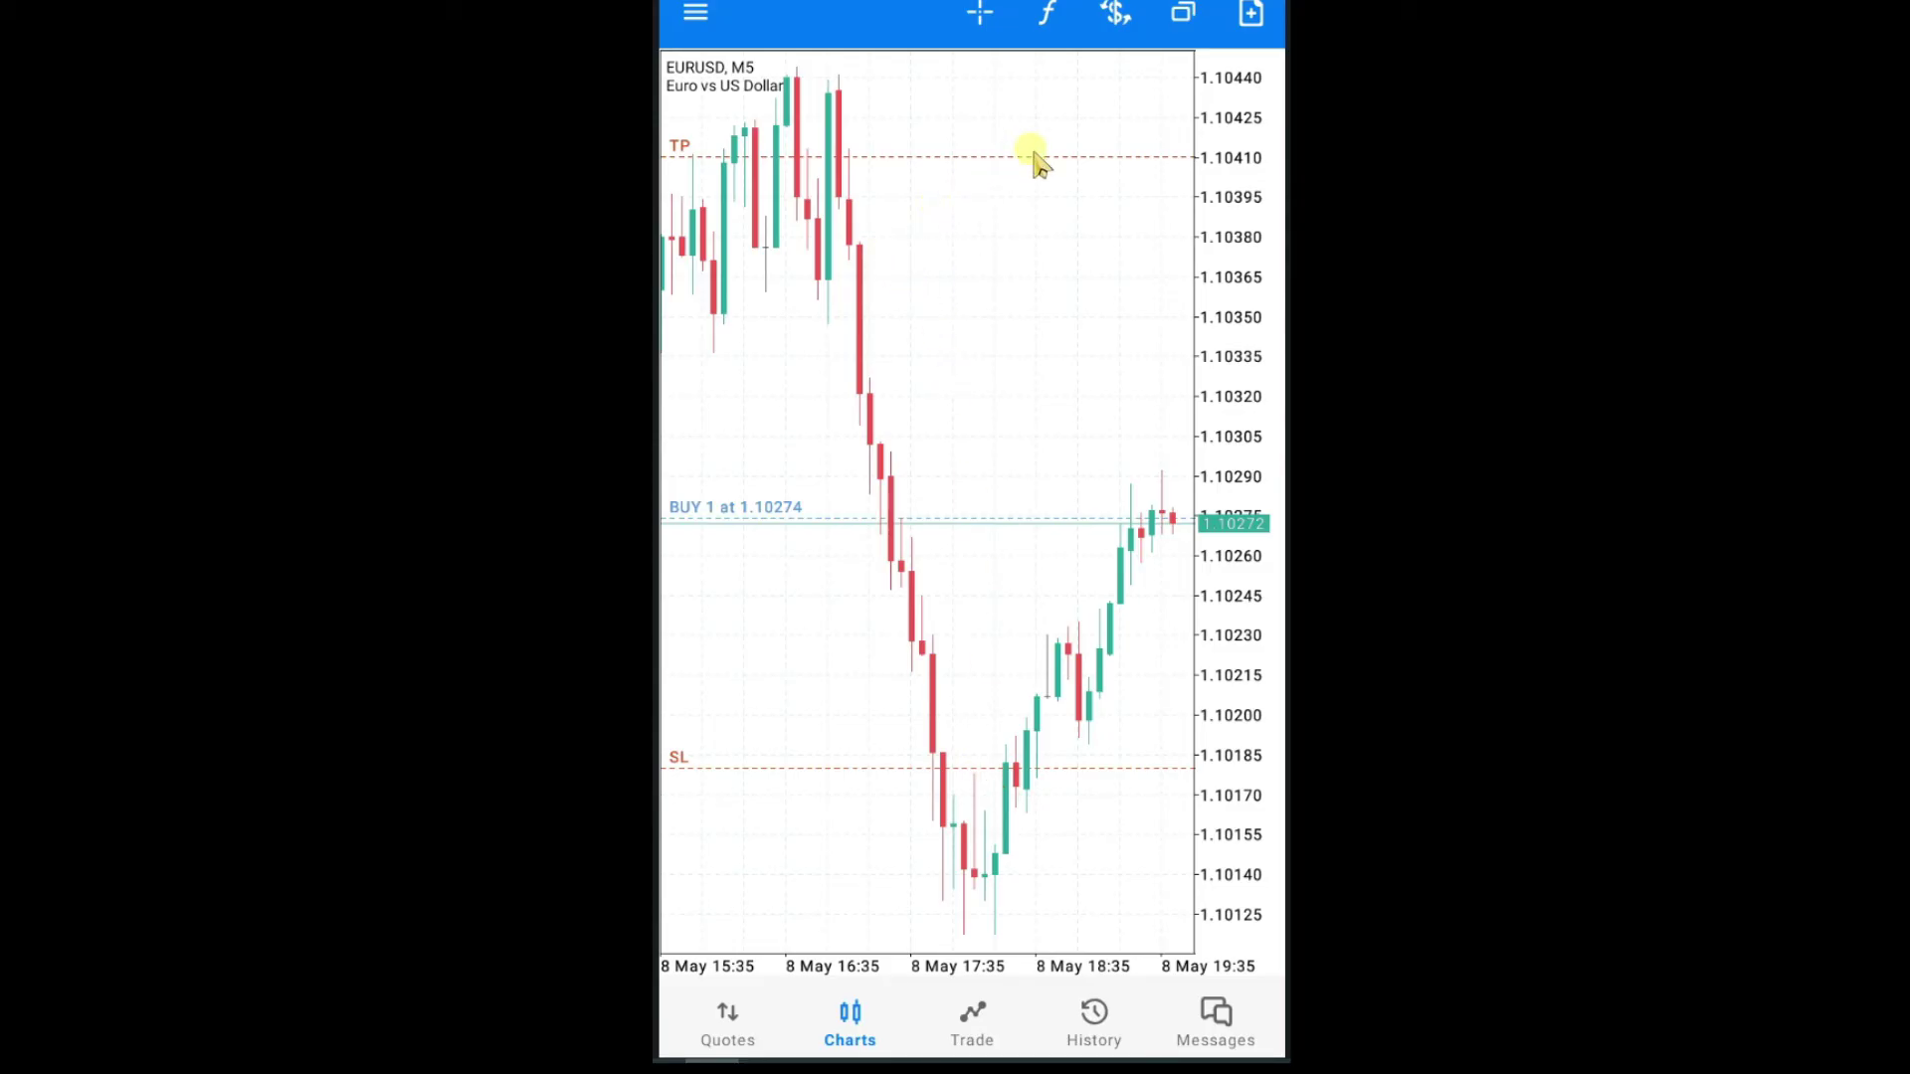
pyautogui.click(975, 1030)
pyautogui.click(950, 341)
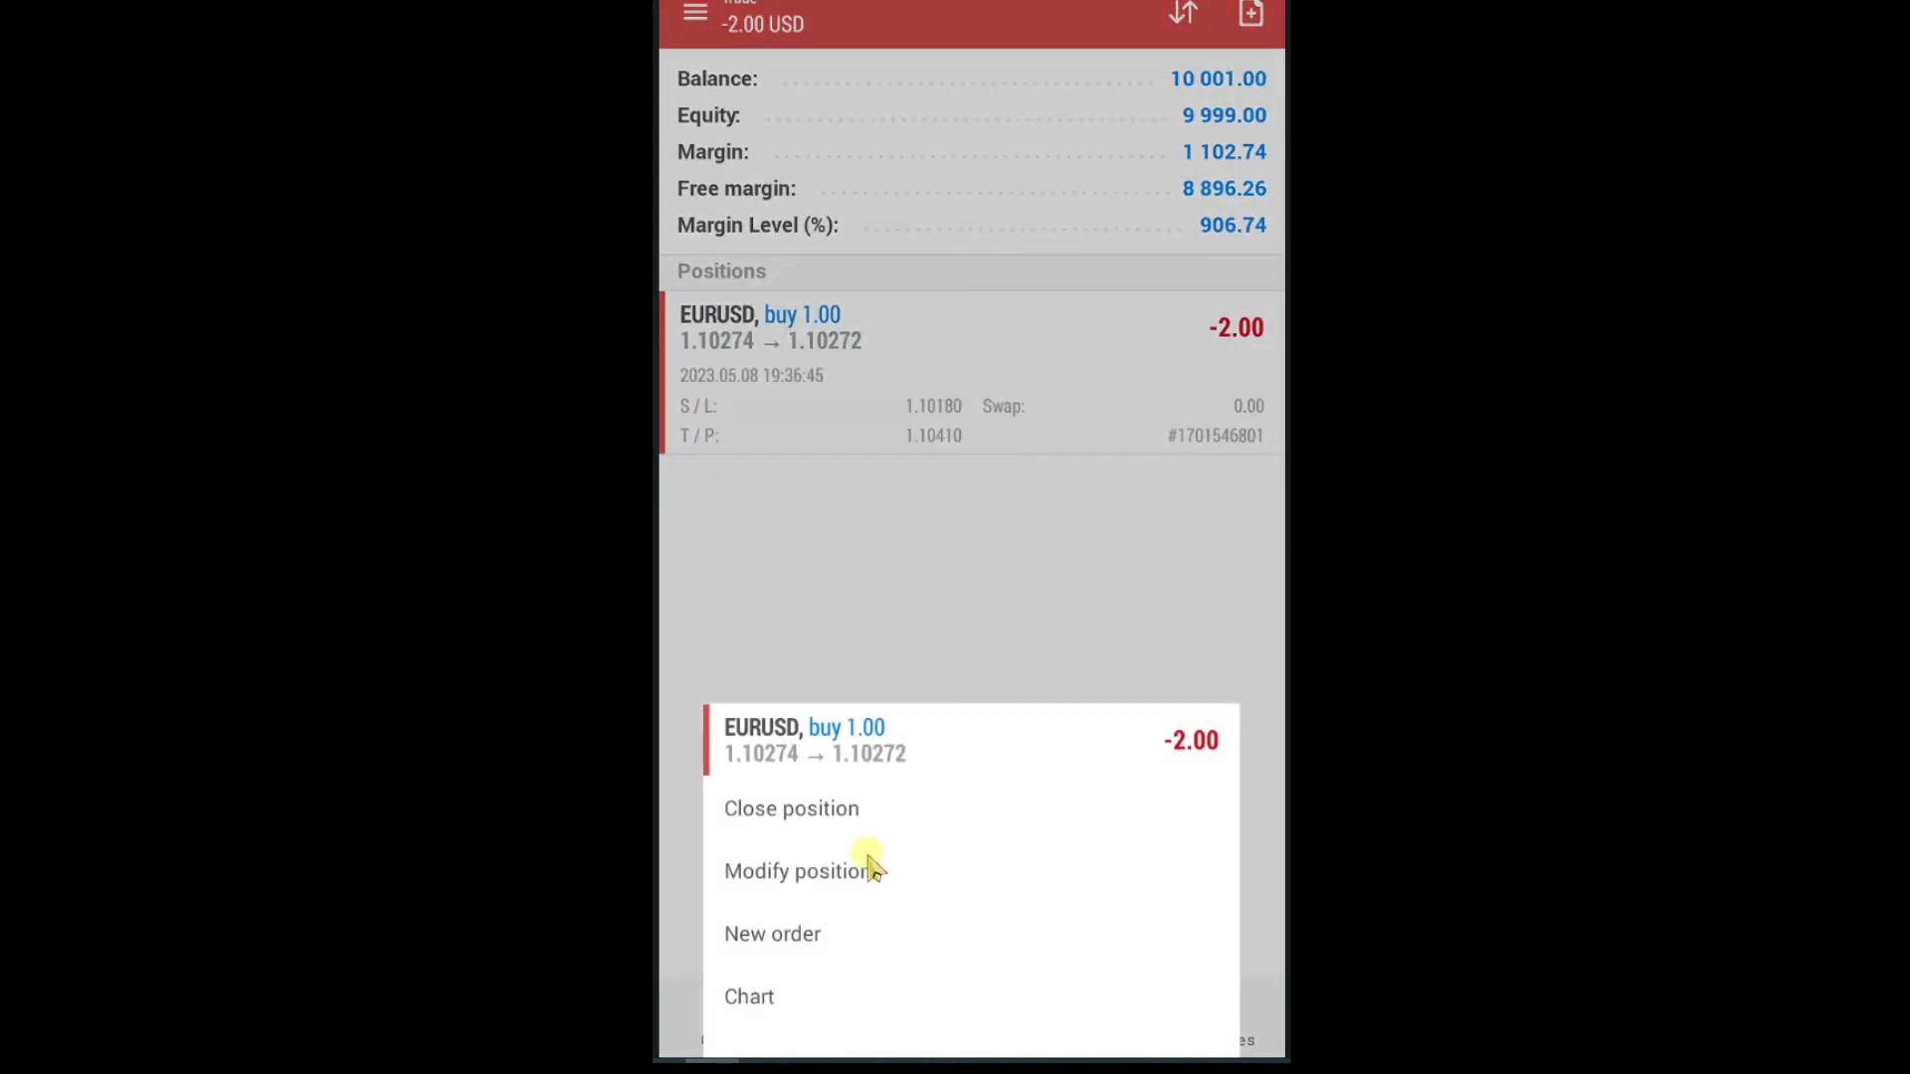
pyautogui.click(825, 806)
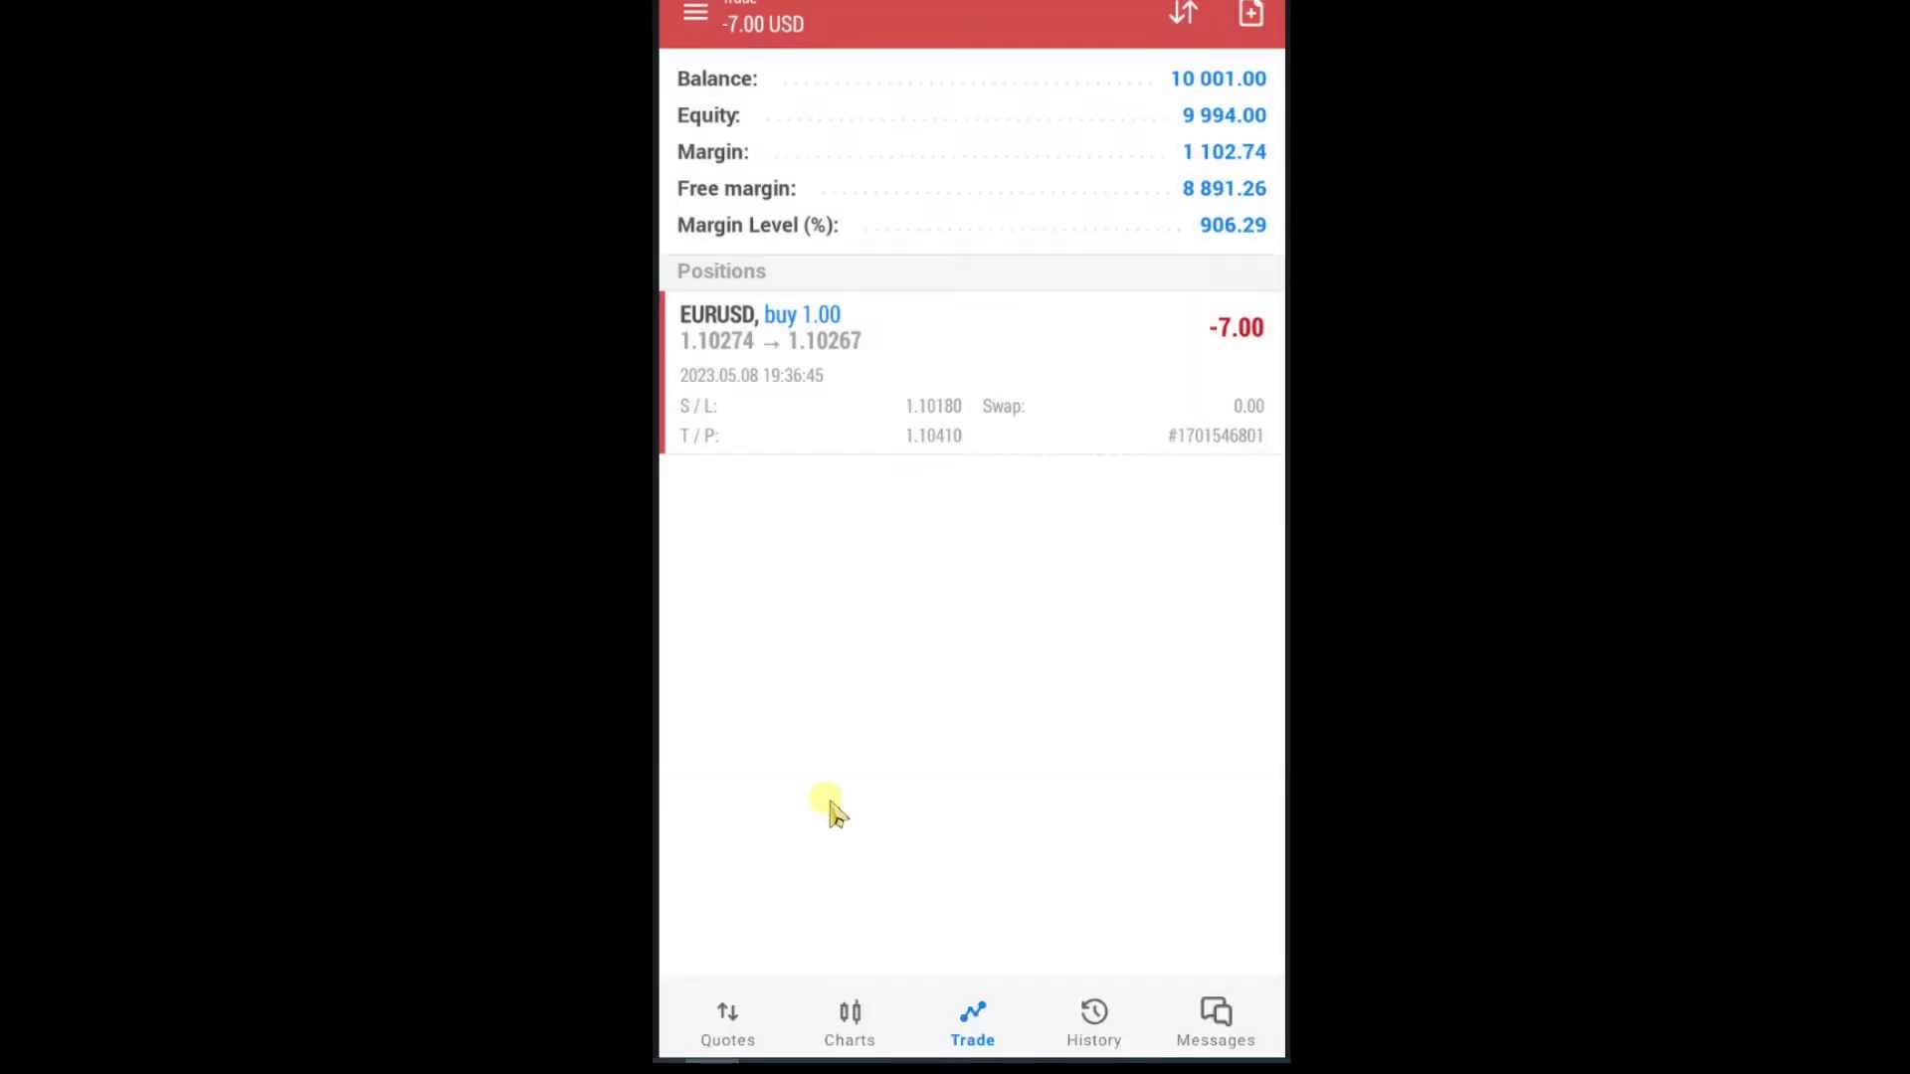
pyautogui.click(964, 1031)
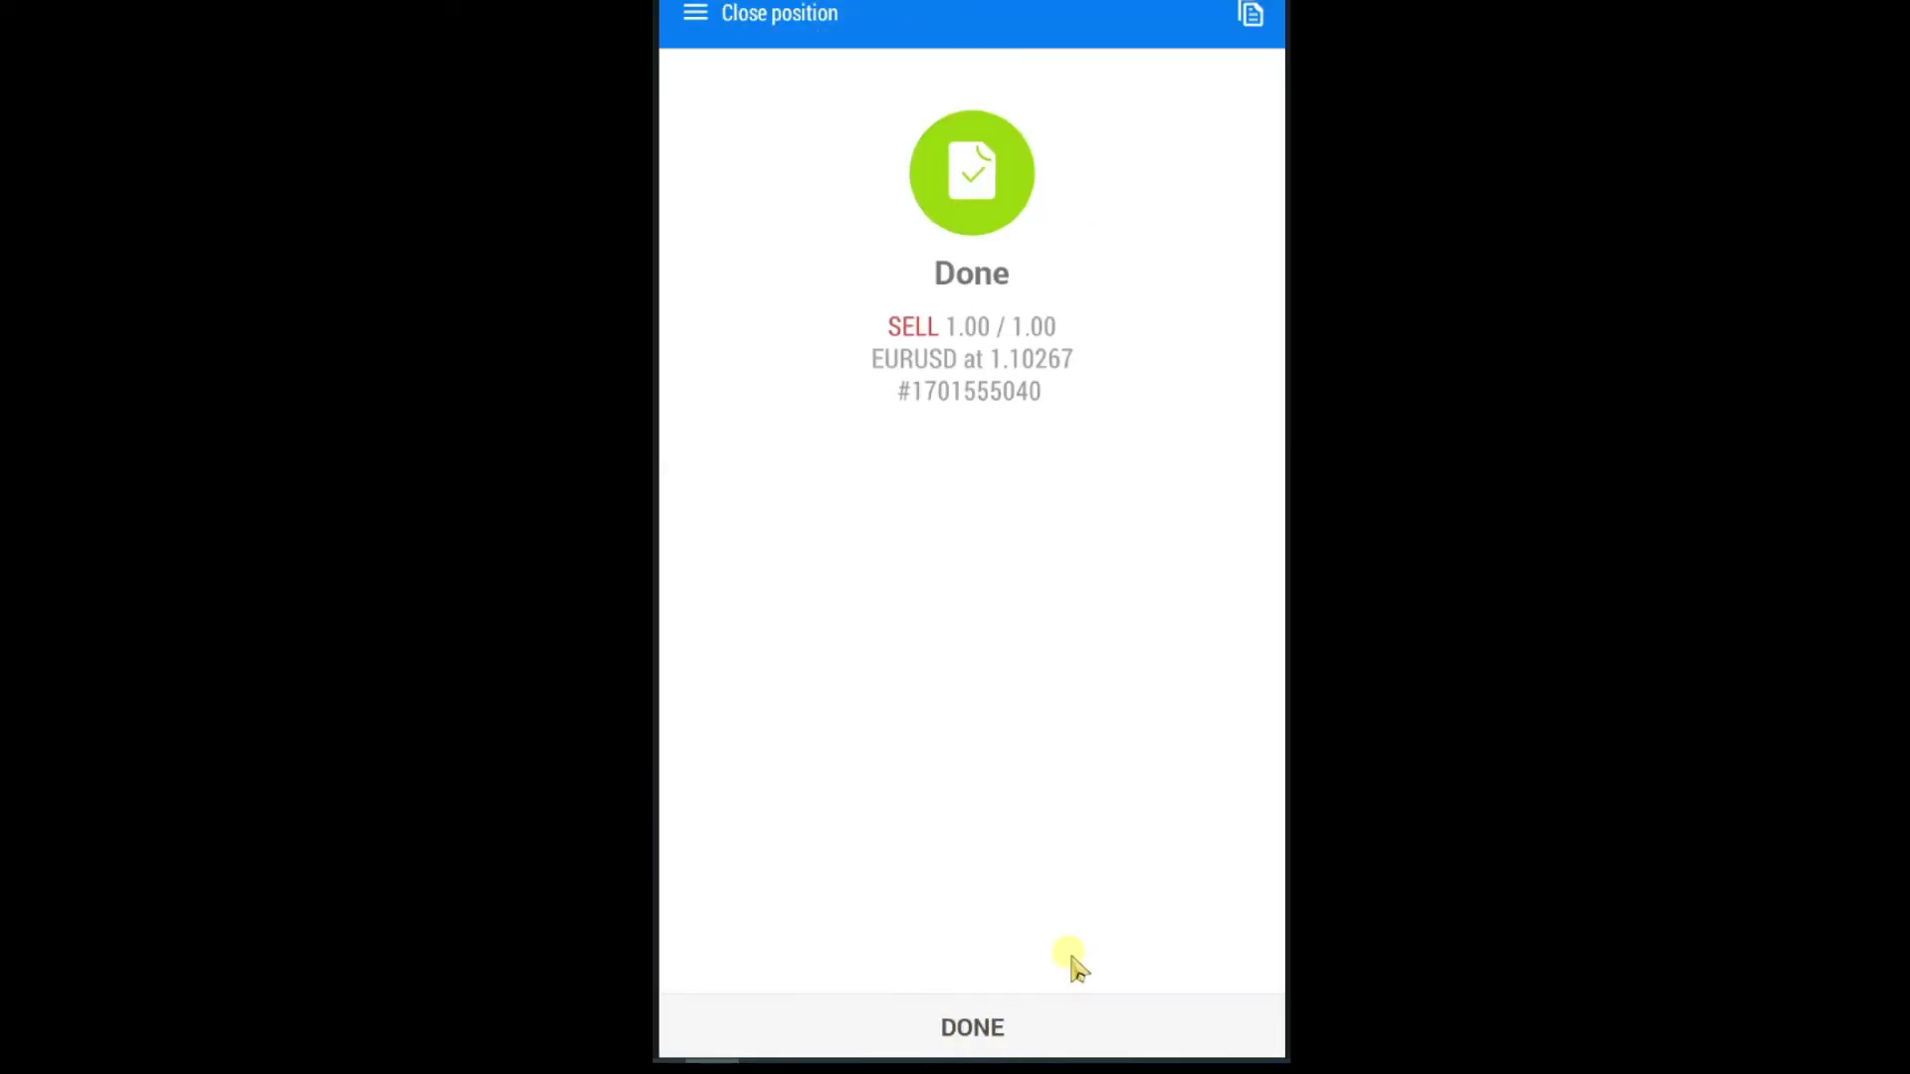
pyautogui.click(964, 1025)
# Step: Sell 1.00 lot of EURUSD from Quotes, accepting the requote, filled at 1.10271
pyautogui.click(857, 1019)
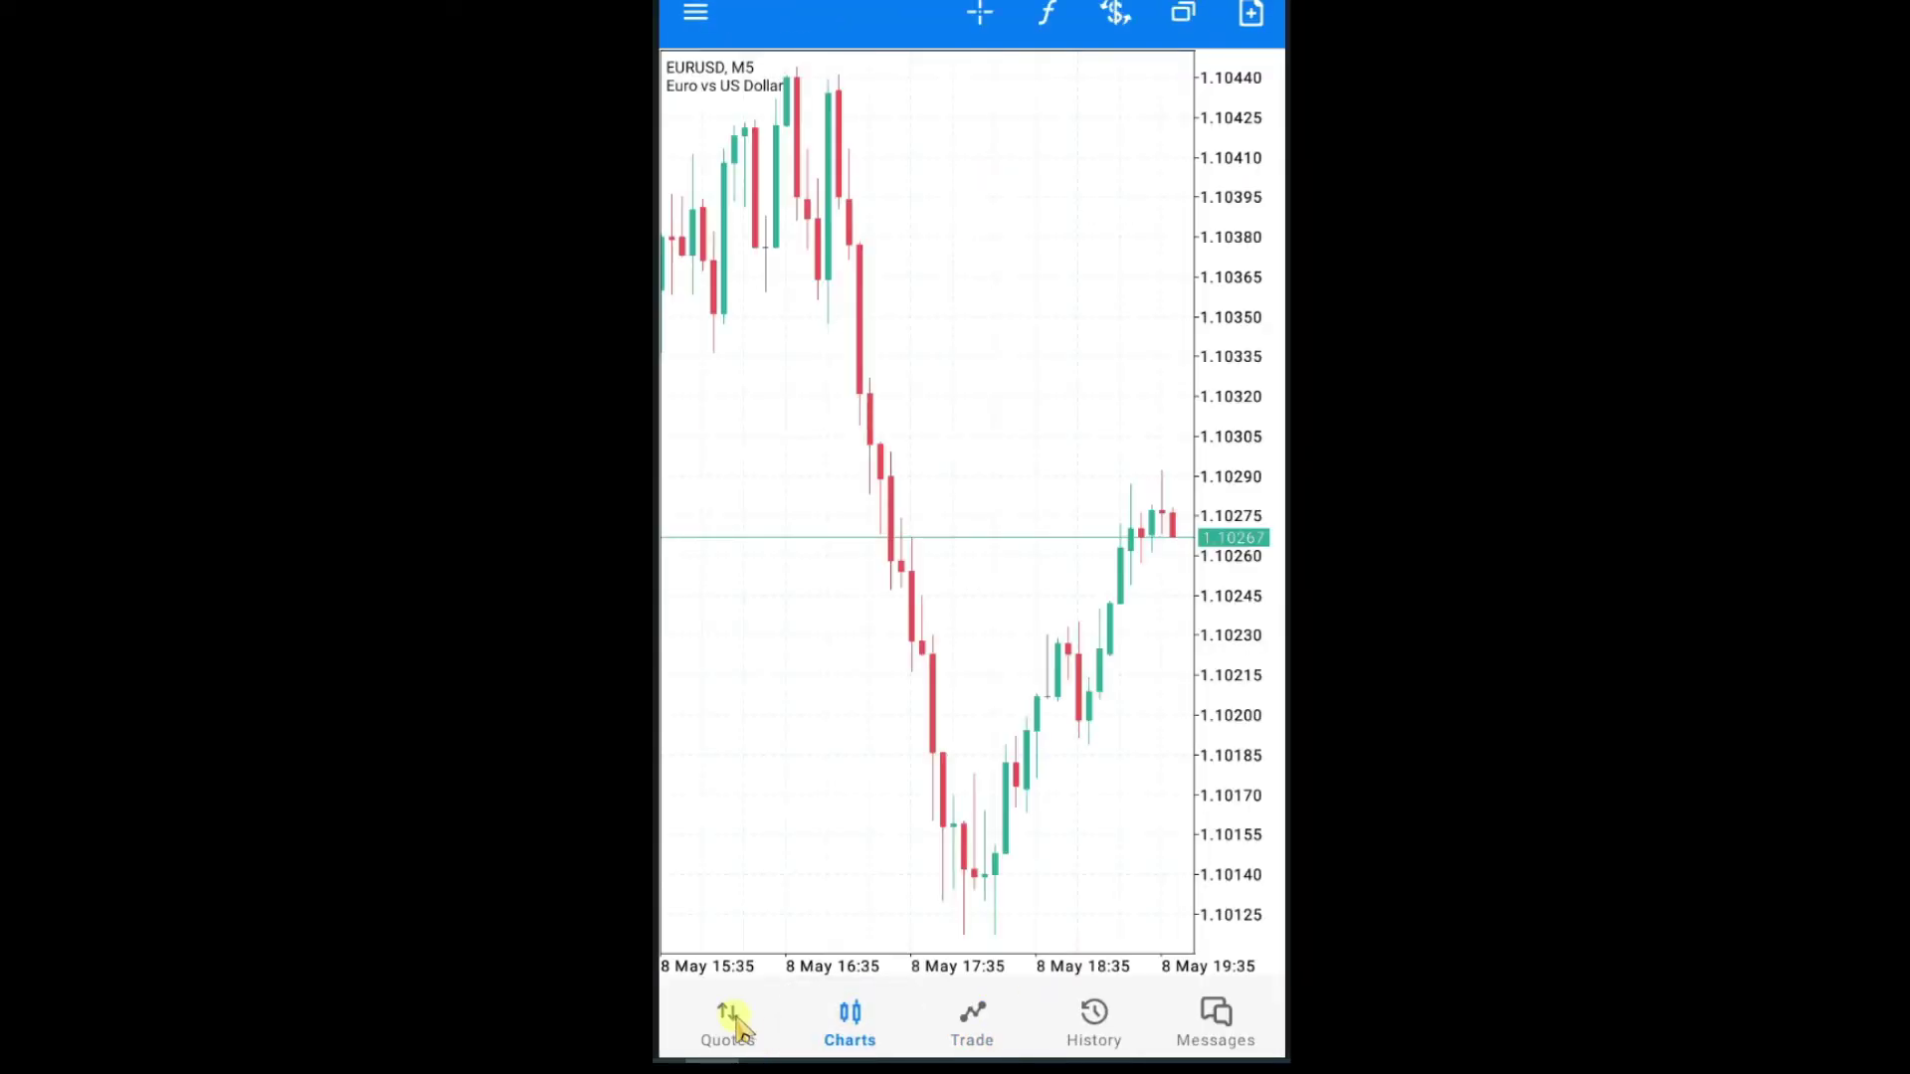
pyautogui.click(732, 1020)
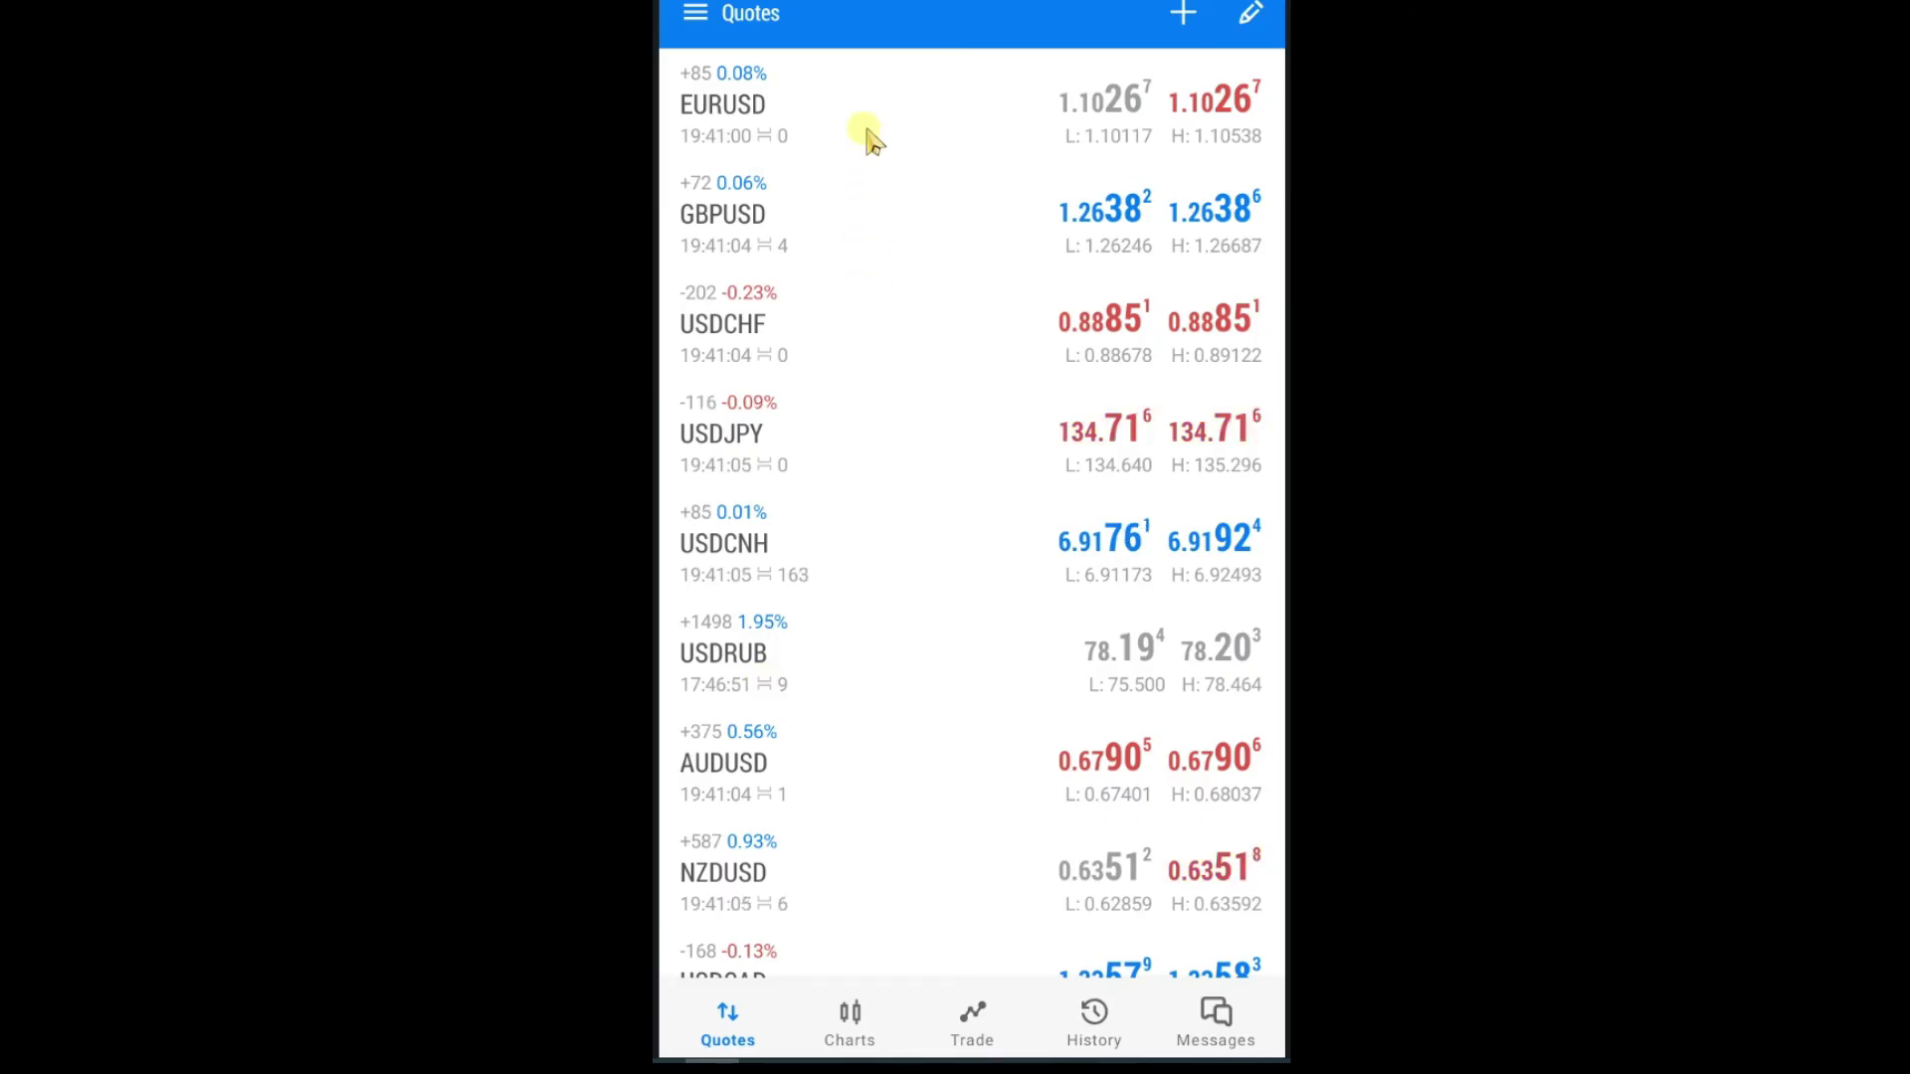
pyautogui.click(867, 135)
pyautogui.click(804, 680)
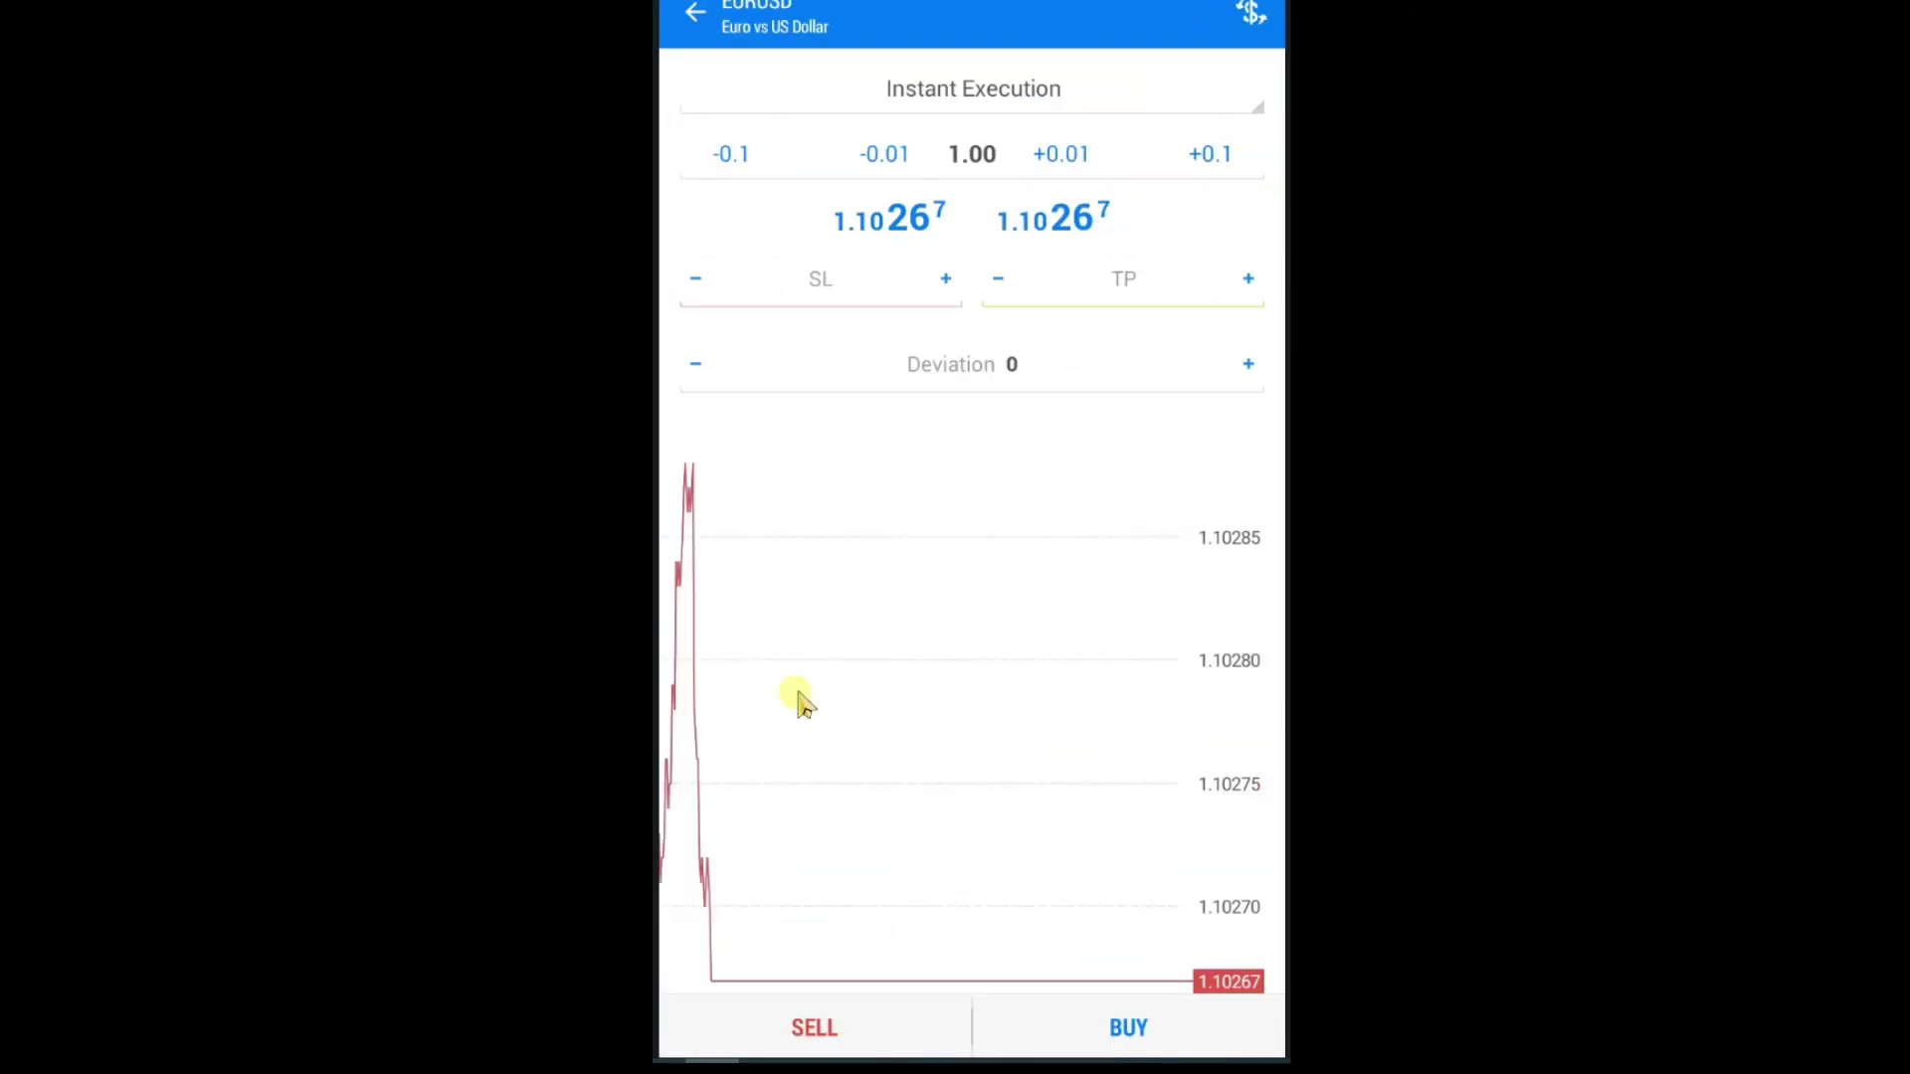
pyautogui.click(840, 1028)
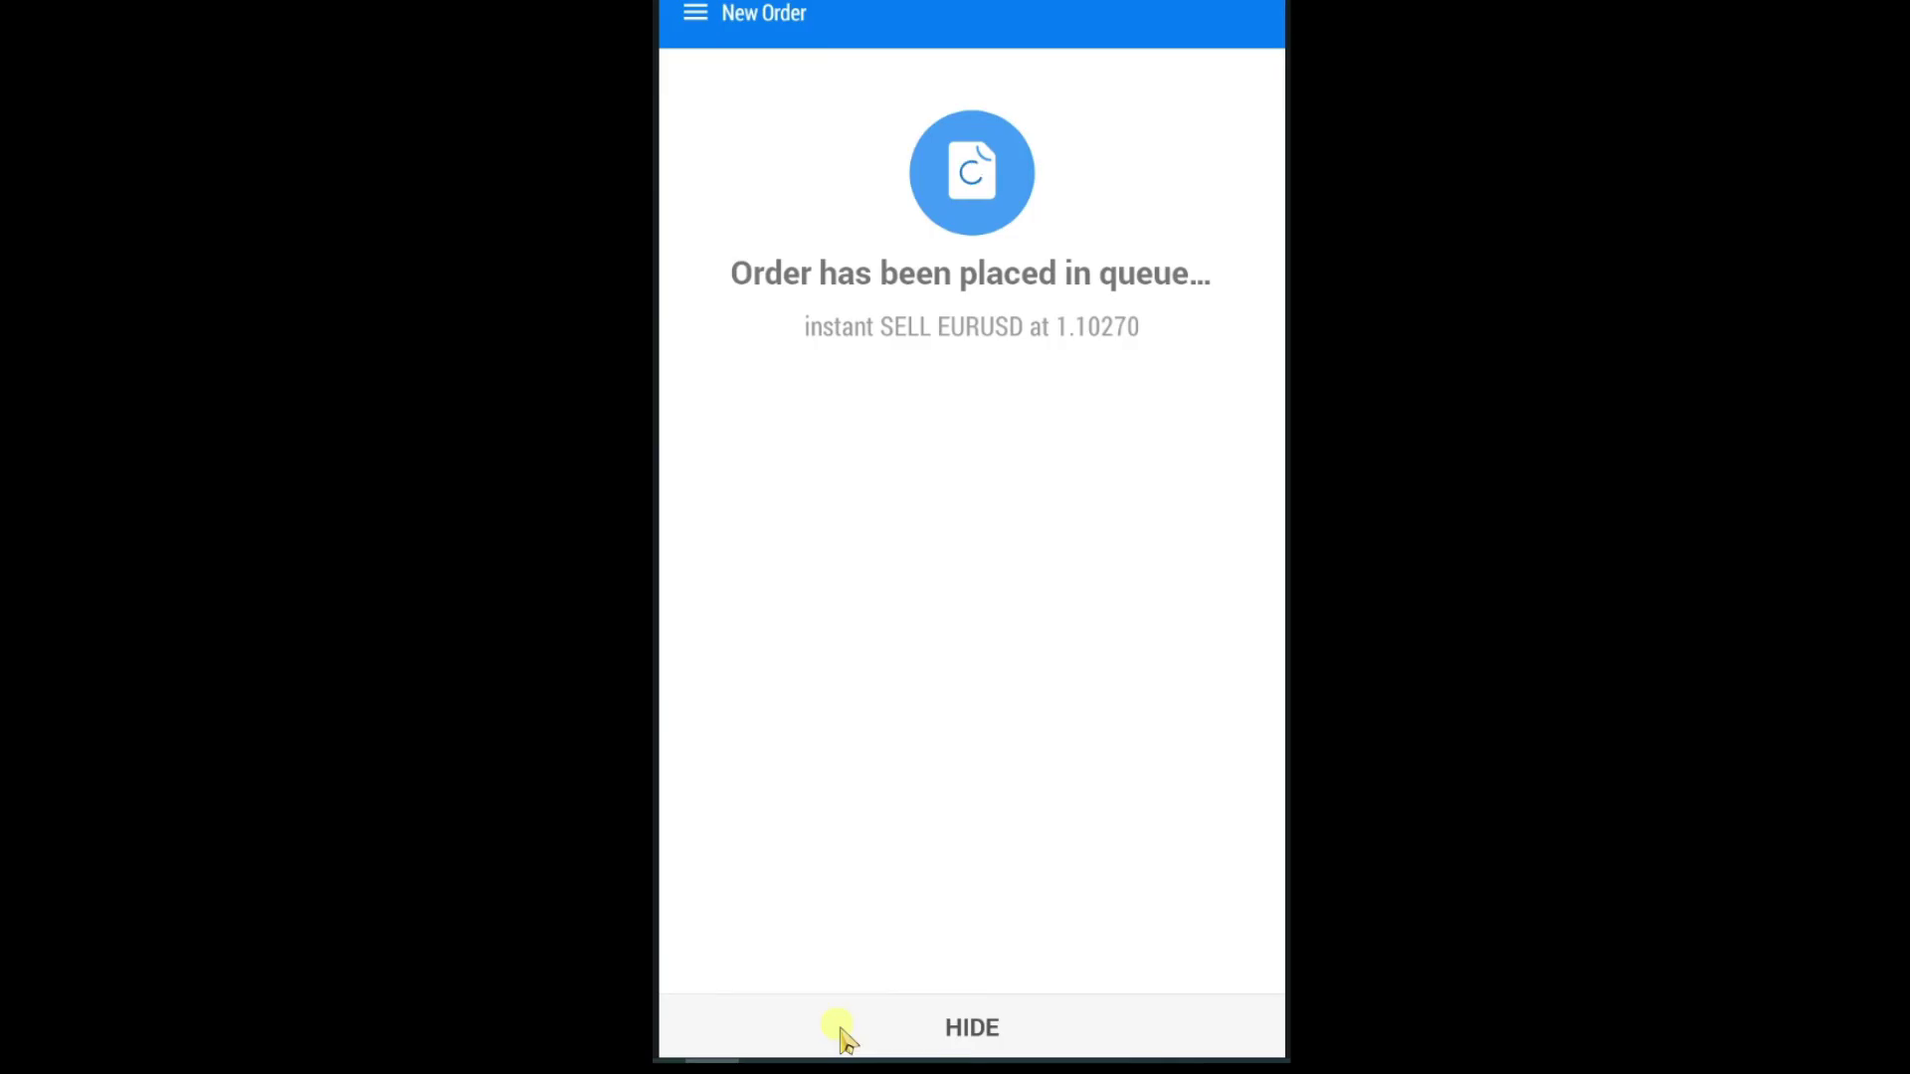
pyautogui.click(1214, 641)
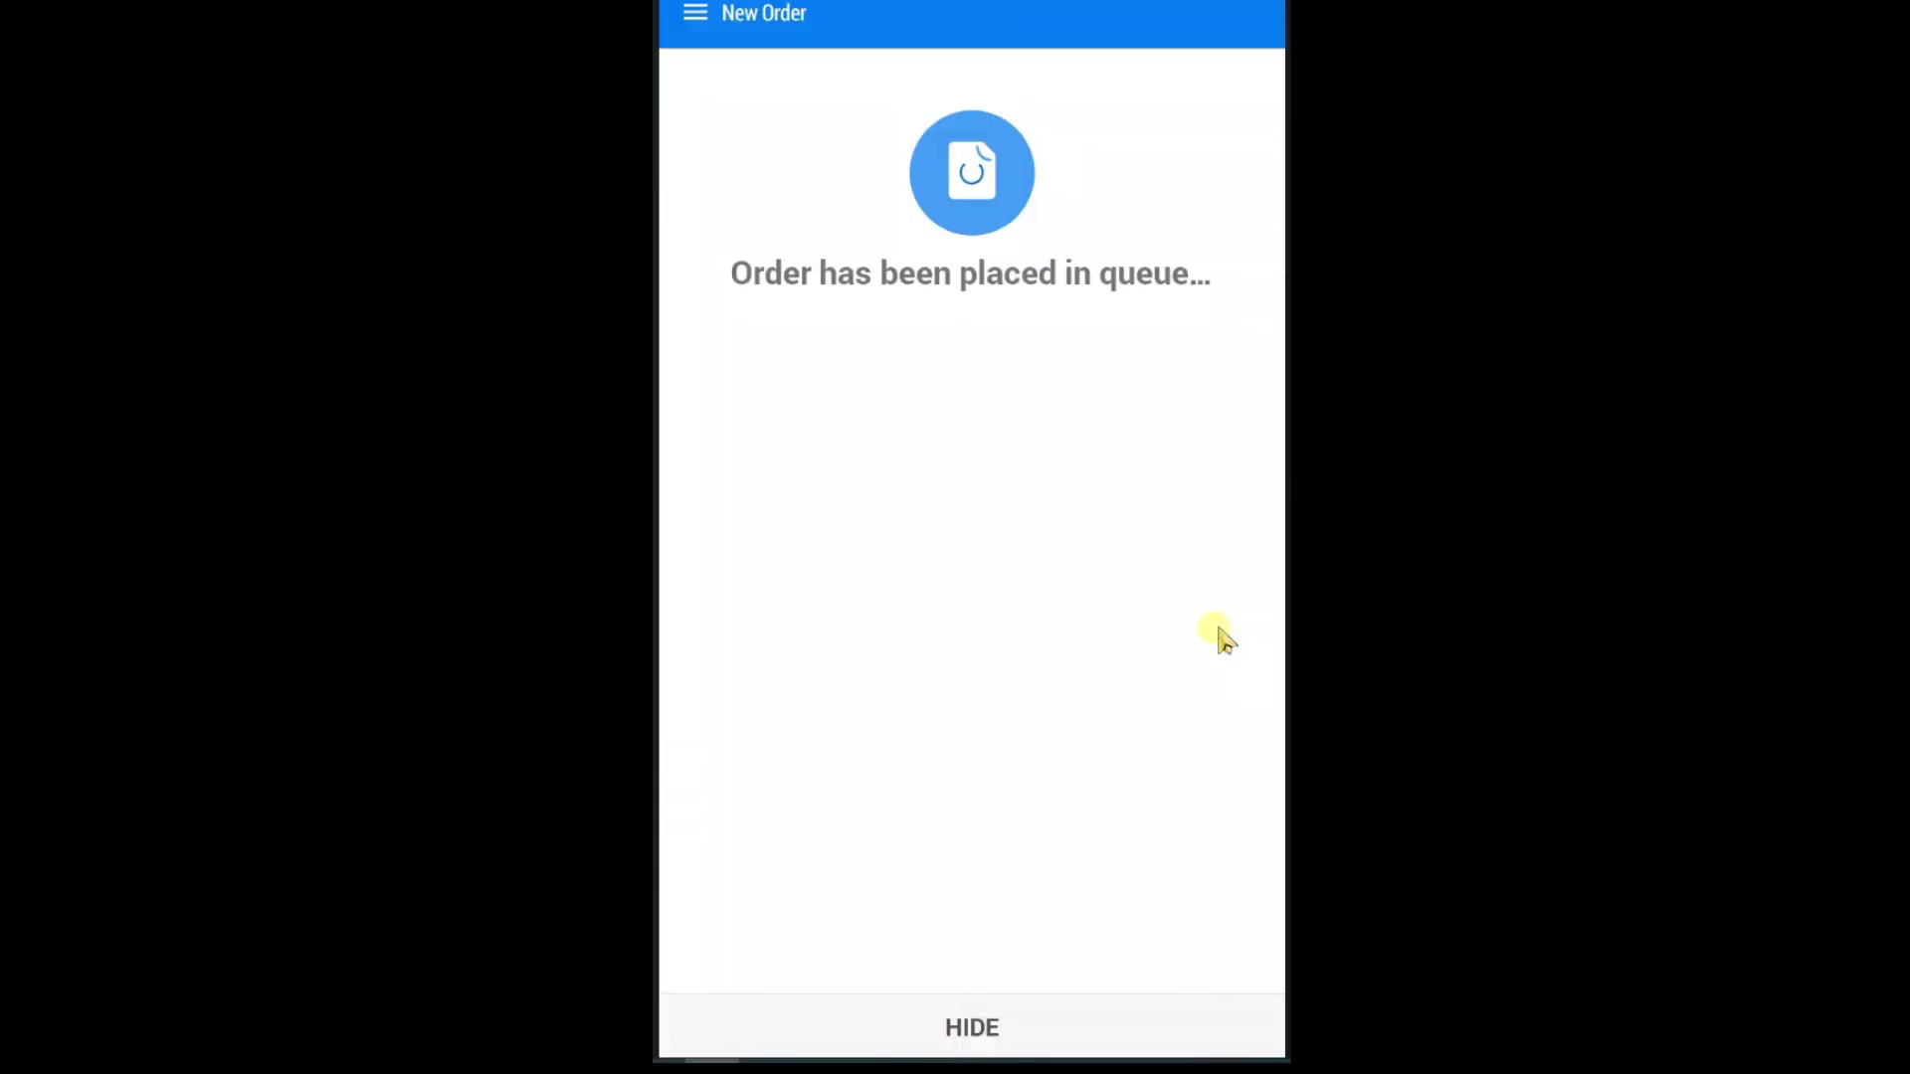
pyautogui.click(1002, 1025)
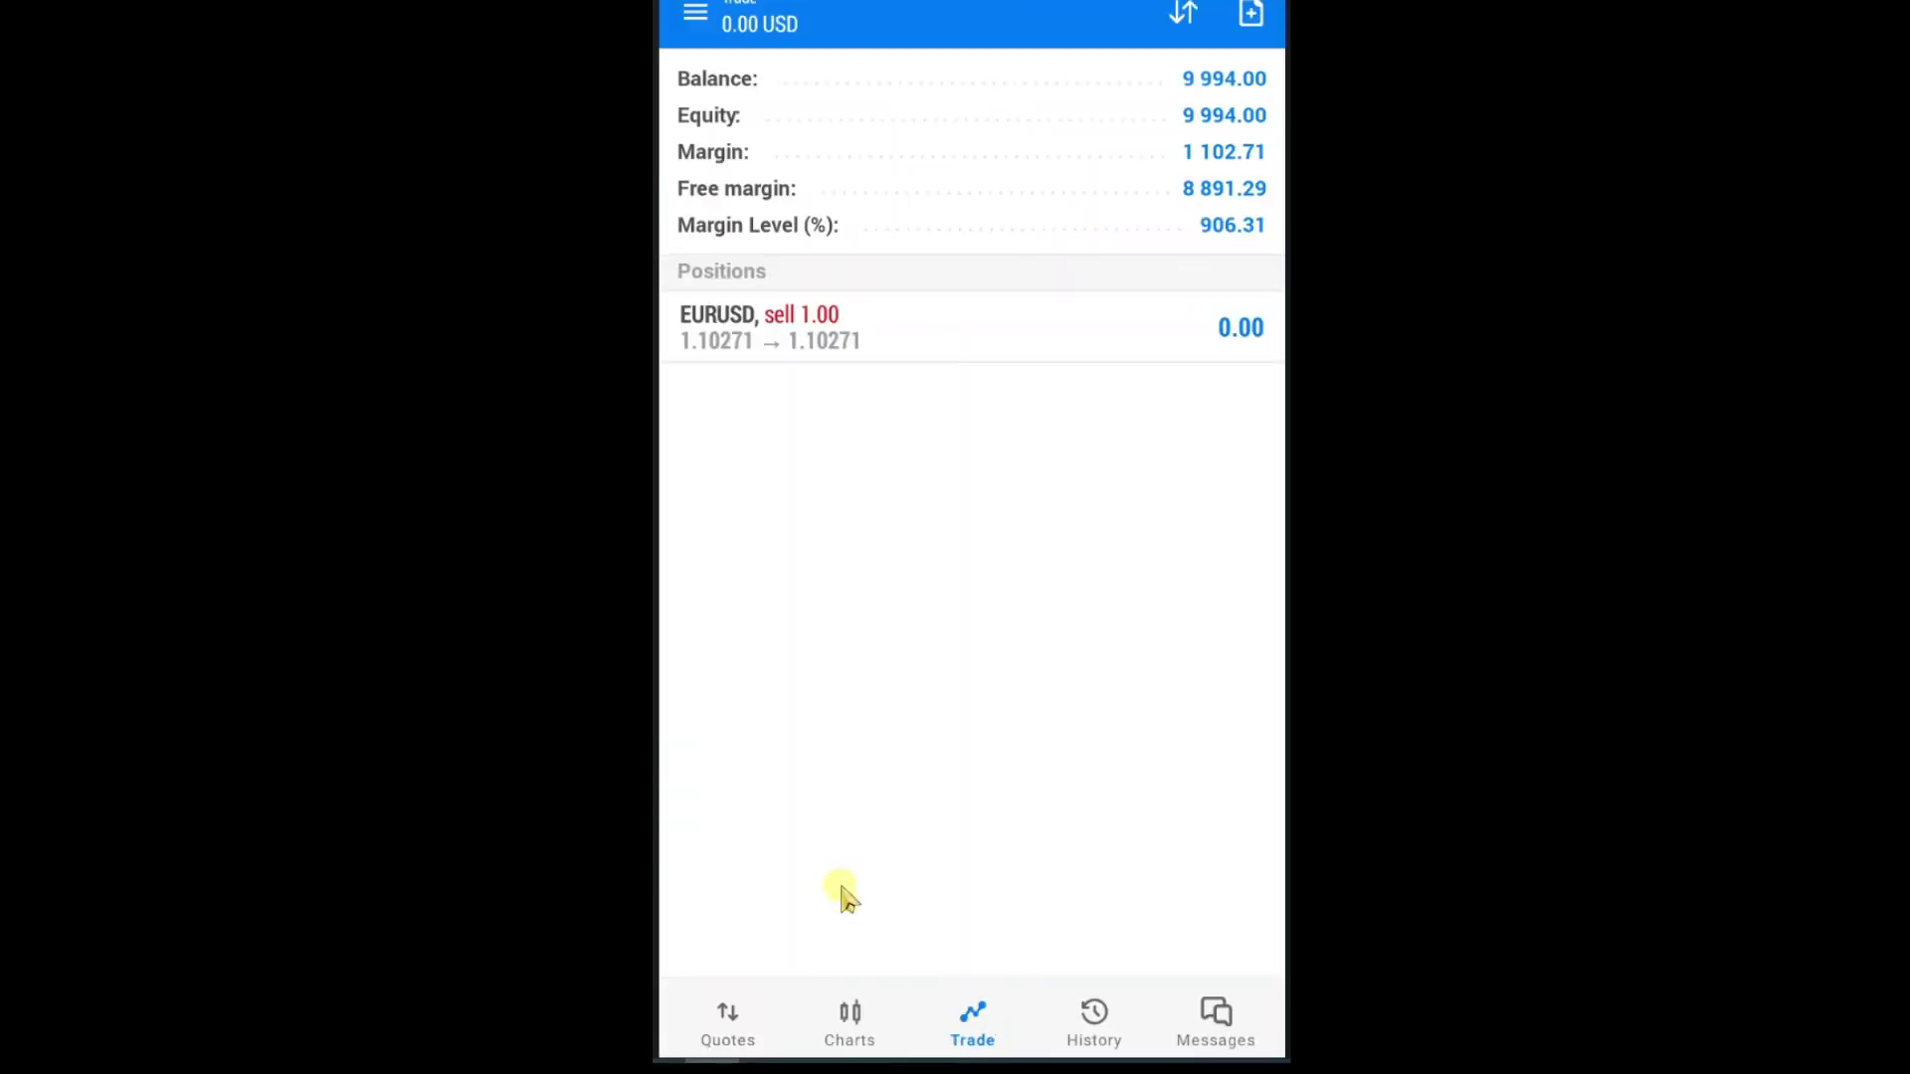
pyautogui.click(849, 1016)
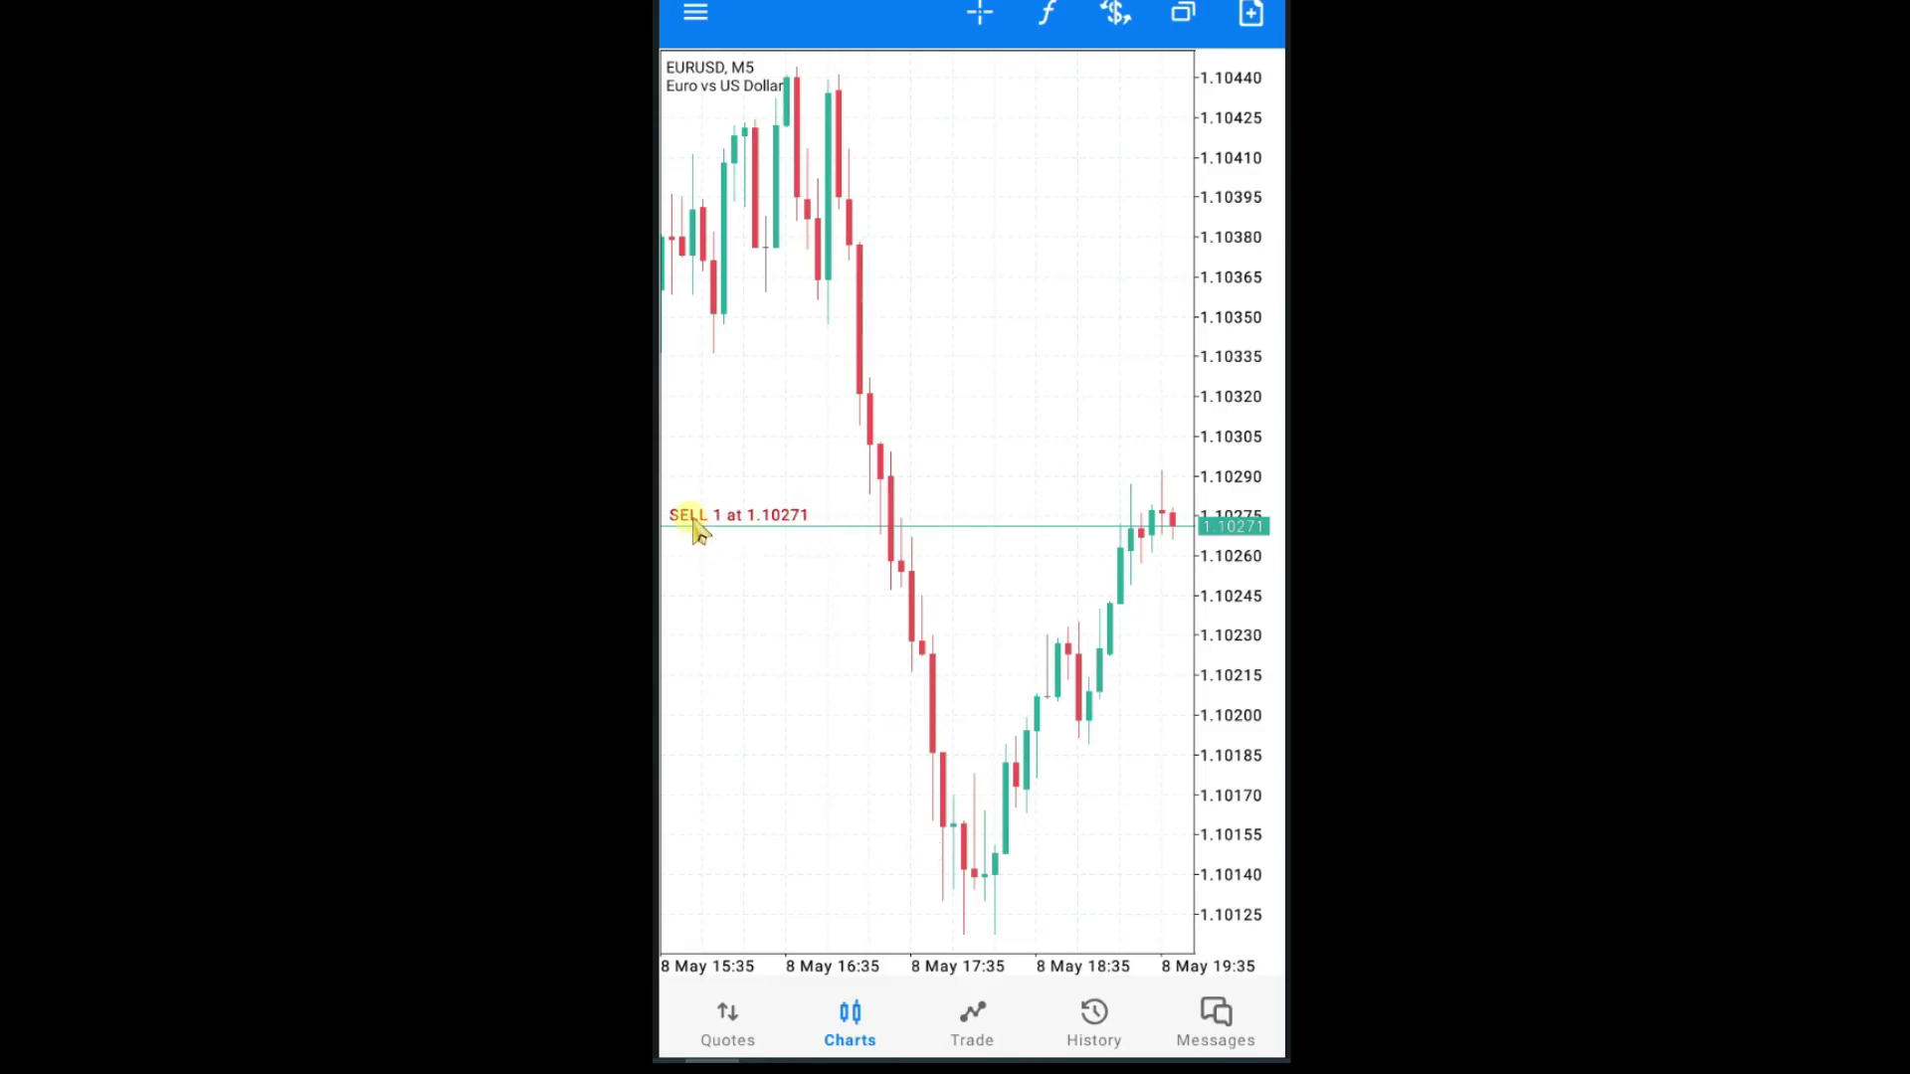
pyautogui.click(836, 537)
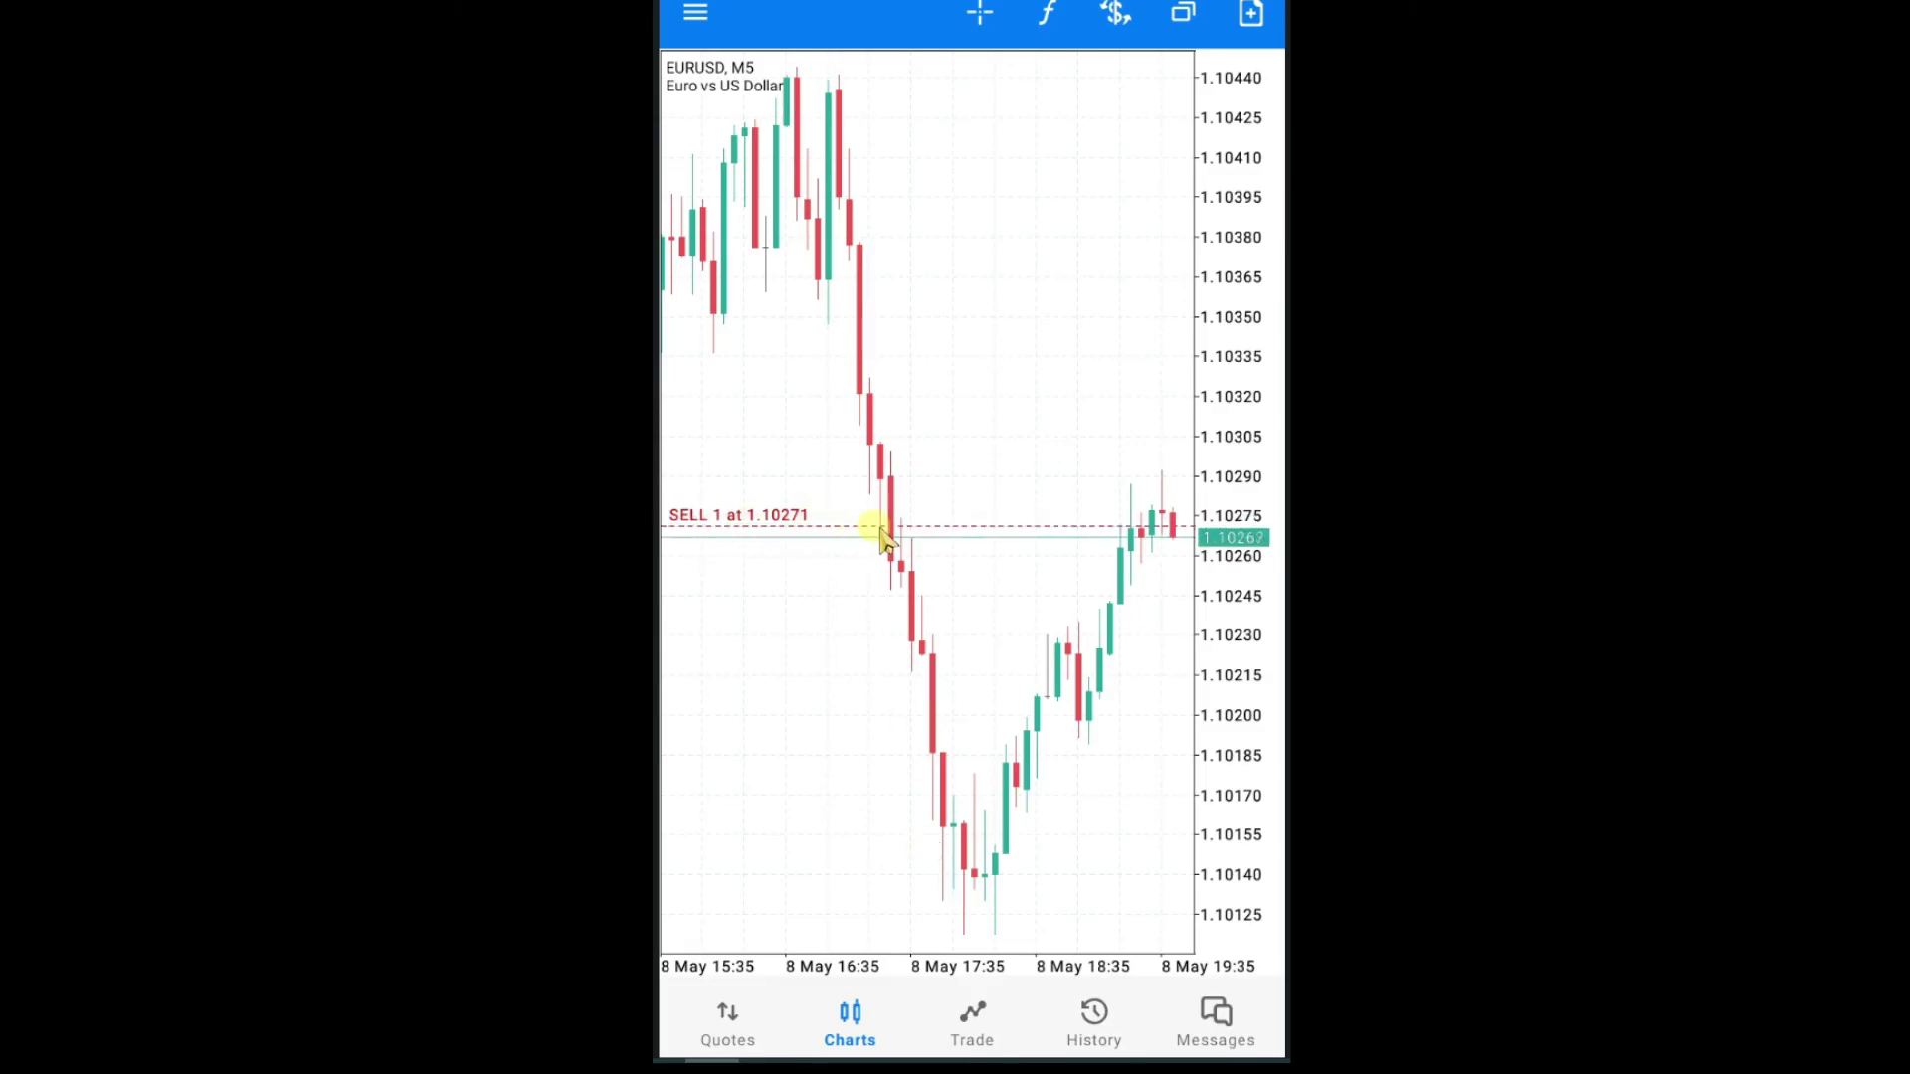
pyautogui.click(978, 15)
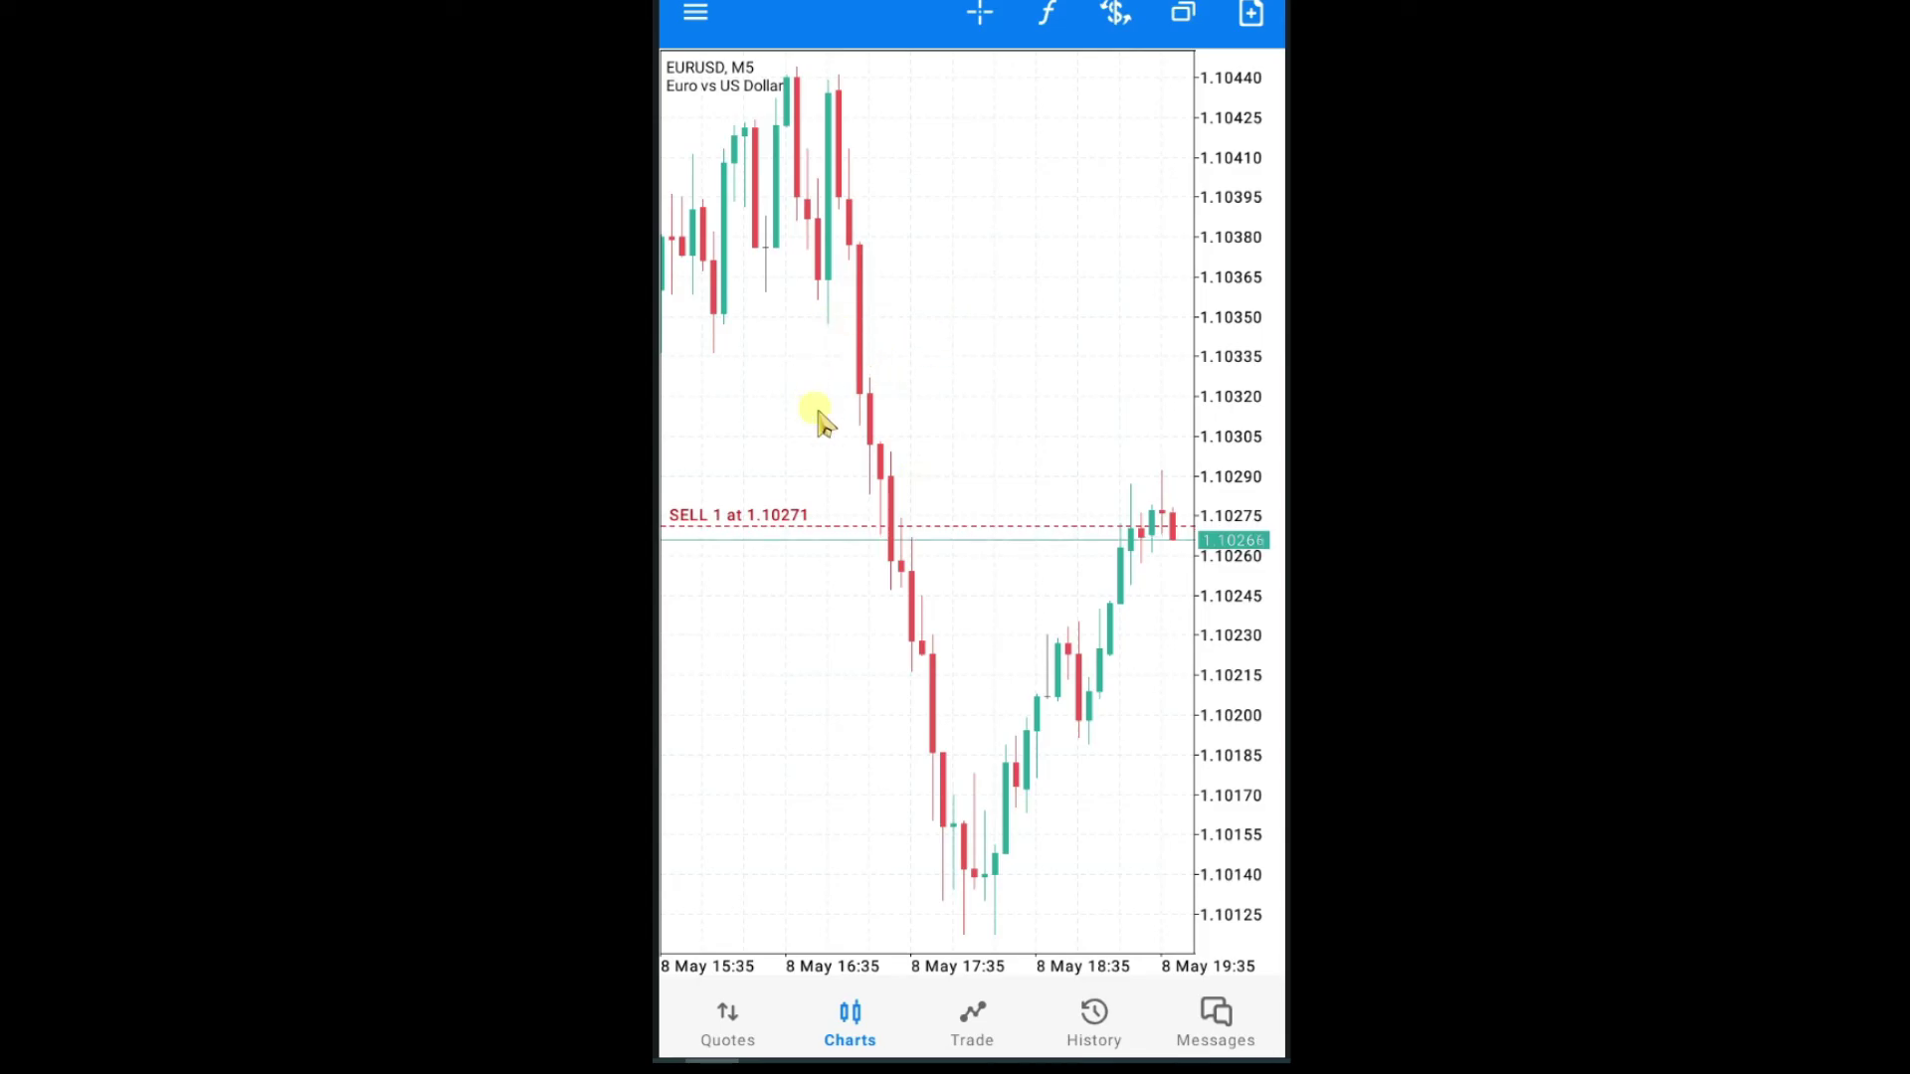
pyautogui.click(981, 13)
pyautogui.click(925, 509)
pyautogui.moveTo(927, 505); pyautogui.dragTo(1025, 331)
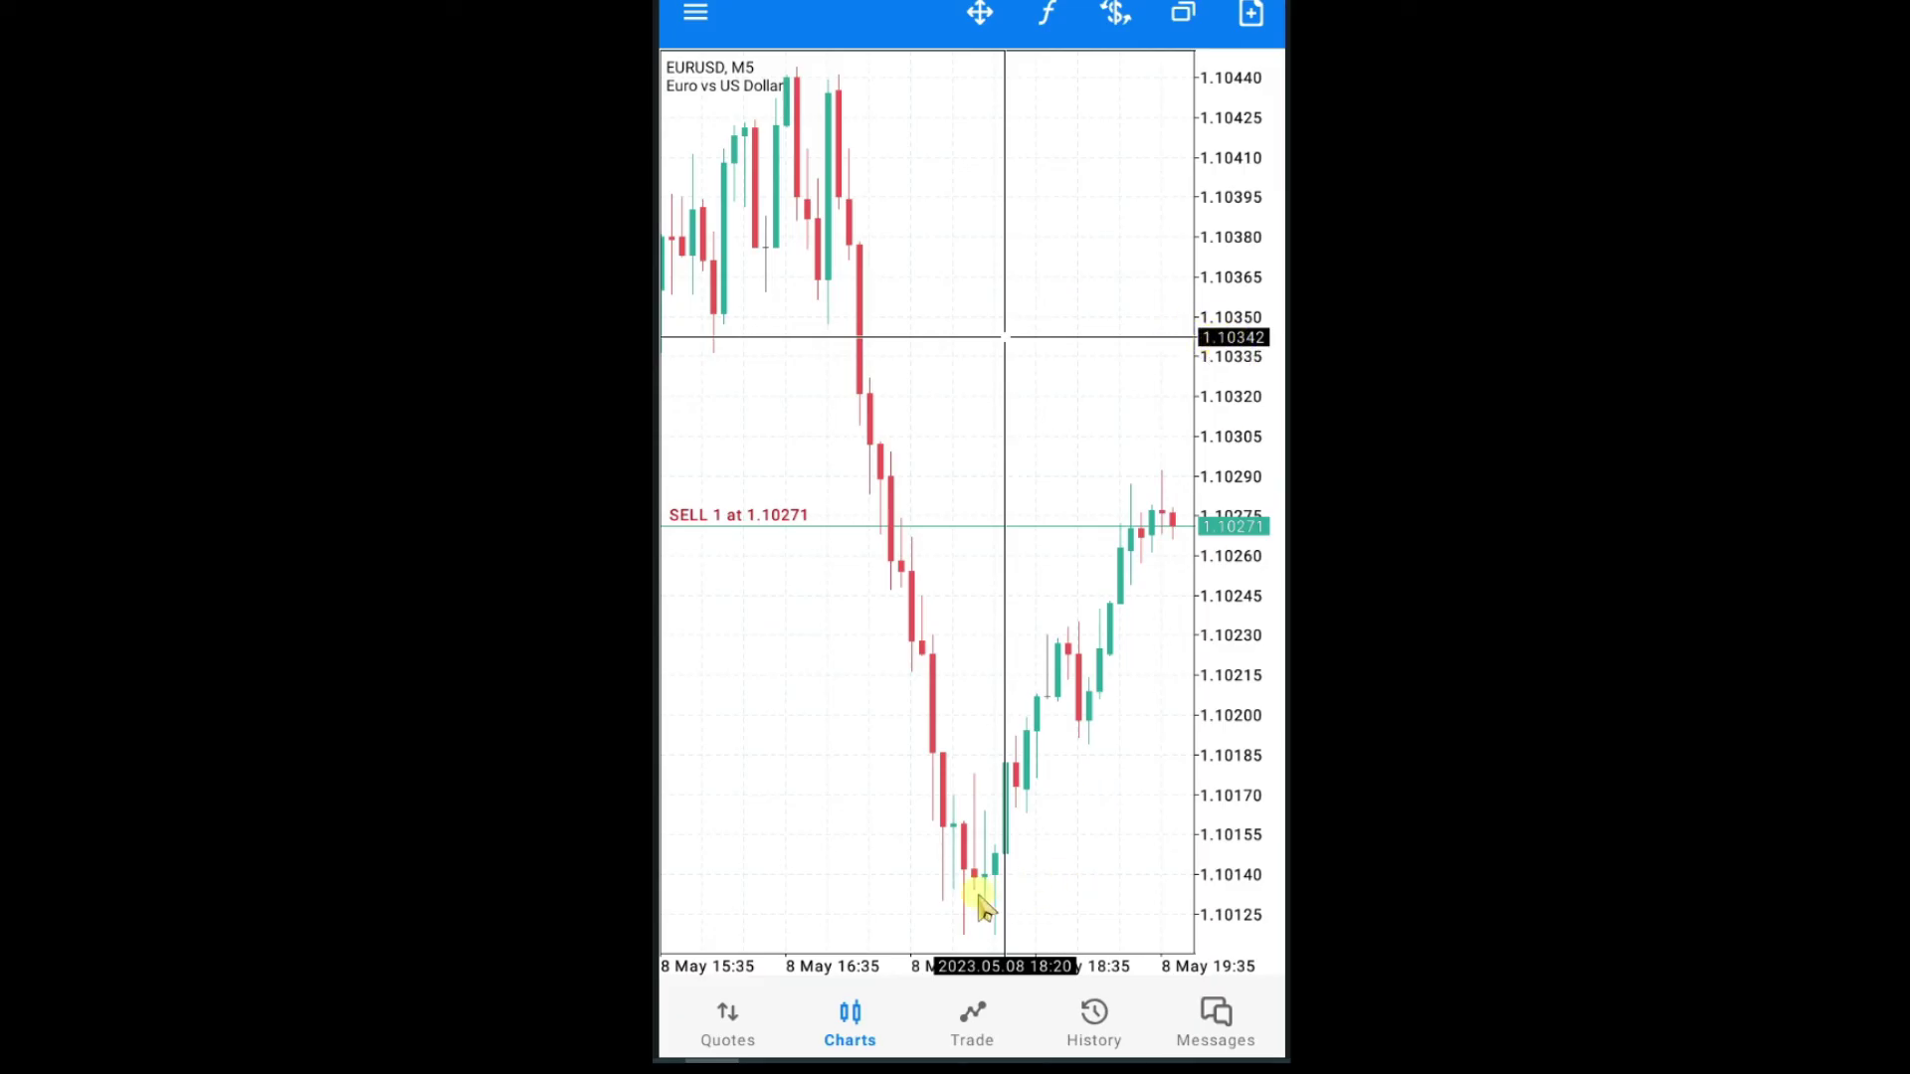
pyautogui.click(975, 1025)
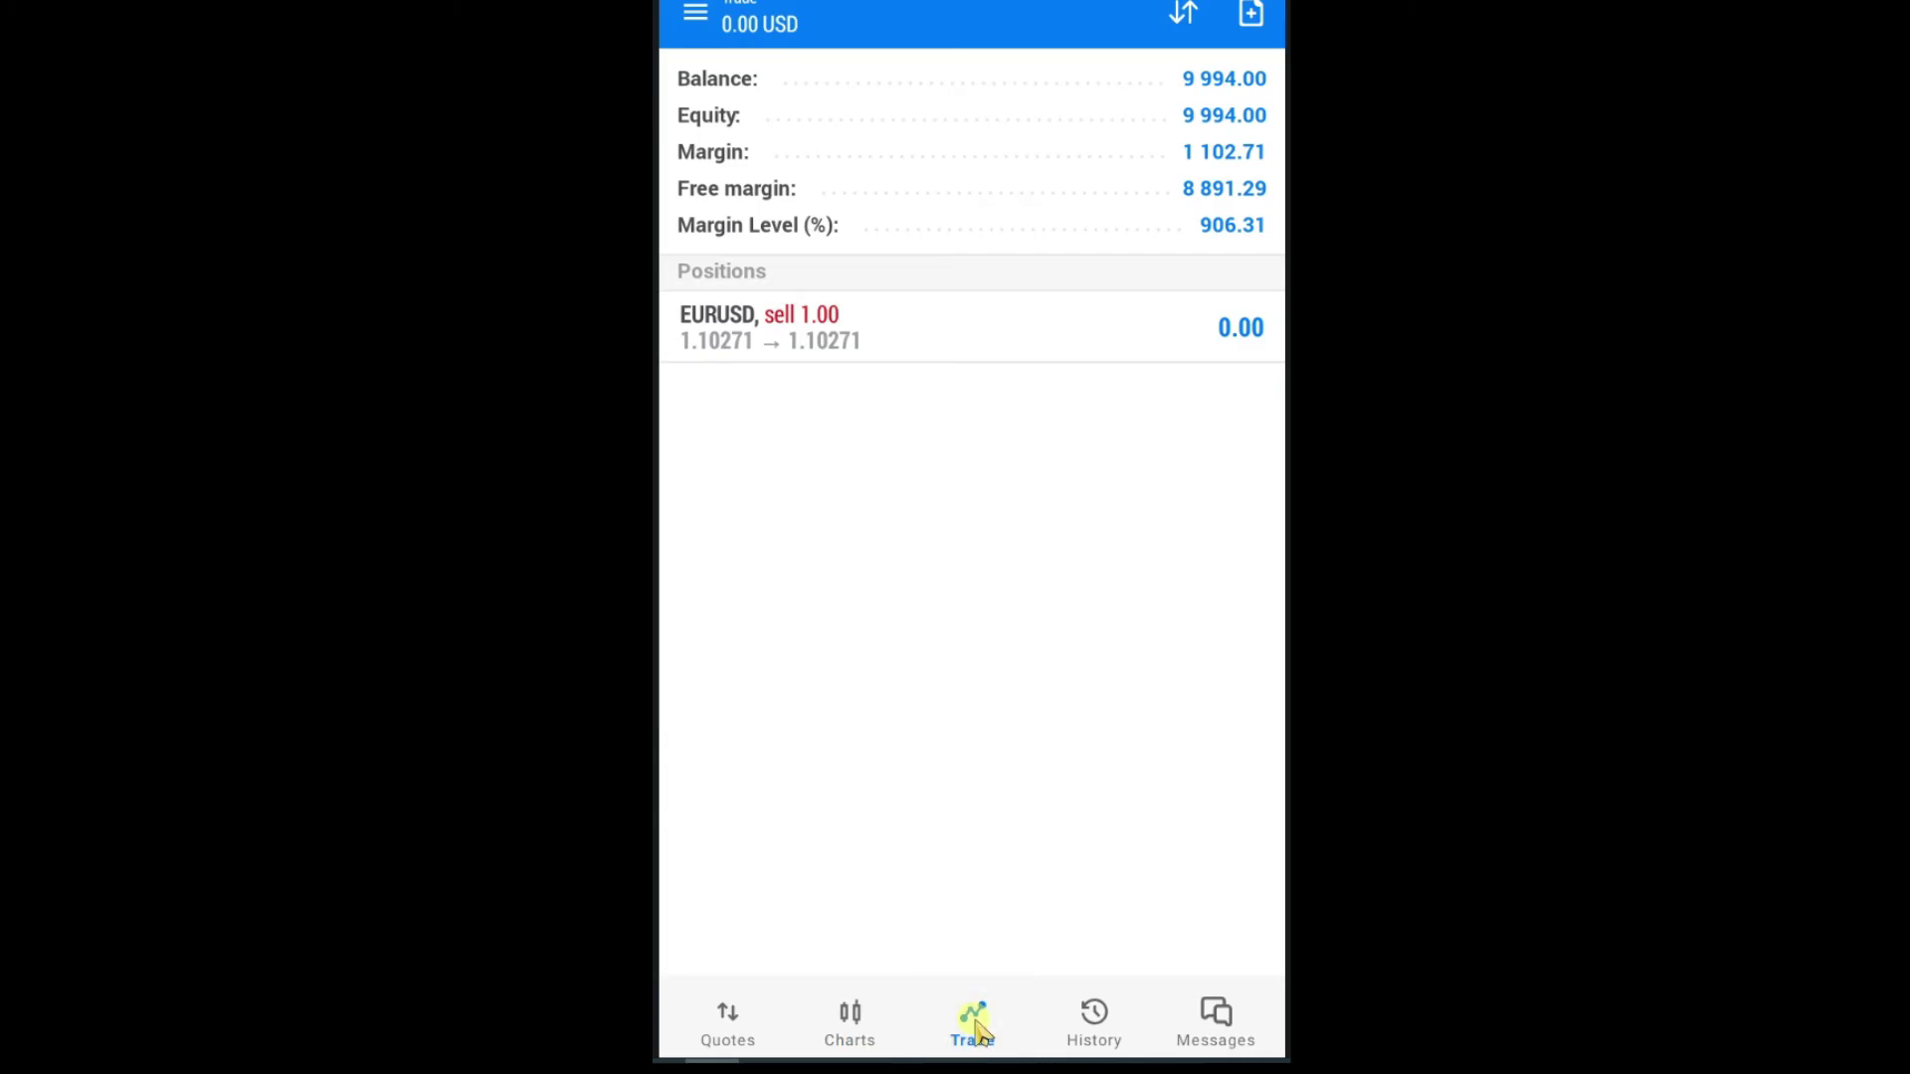
# Step: Enter a 1.1034 stop loss for the EURUSD sell position and apply it
pyautogui.click(908, 353)
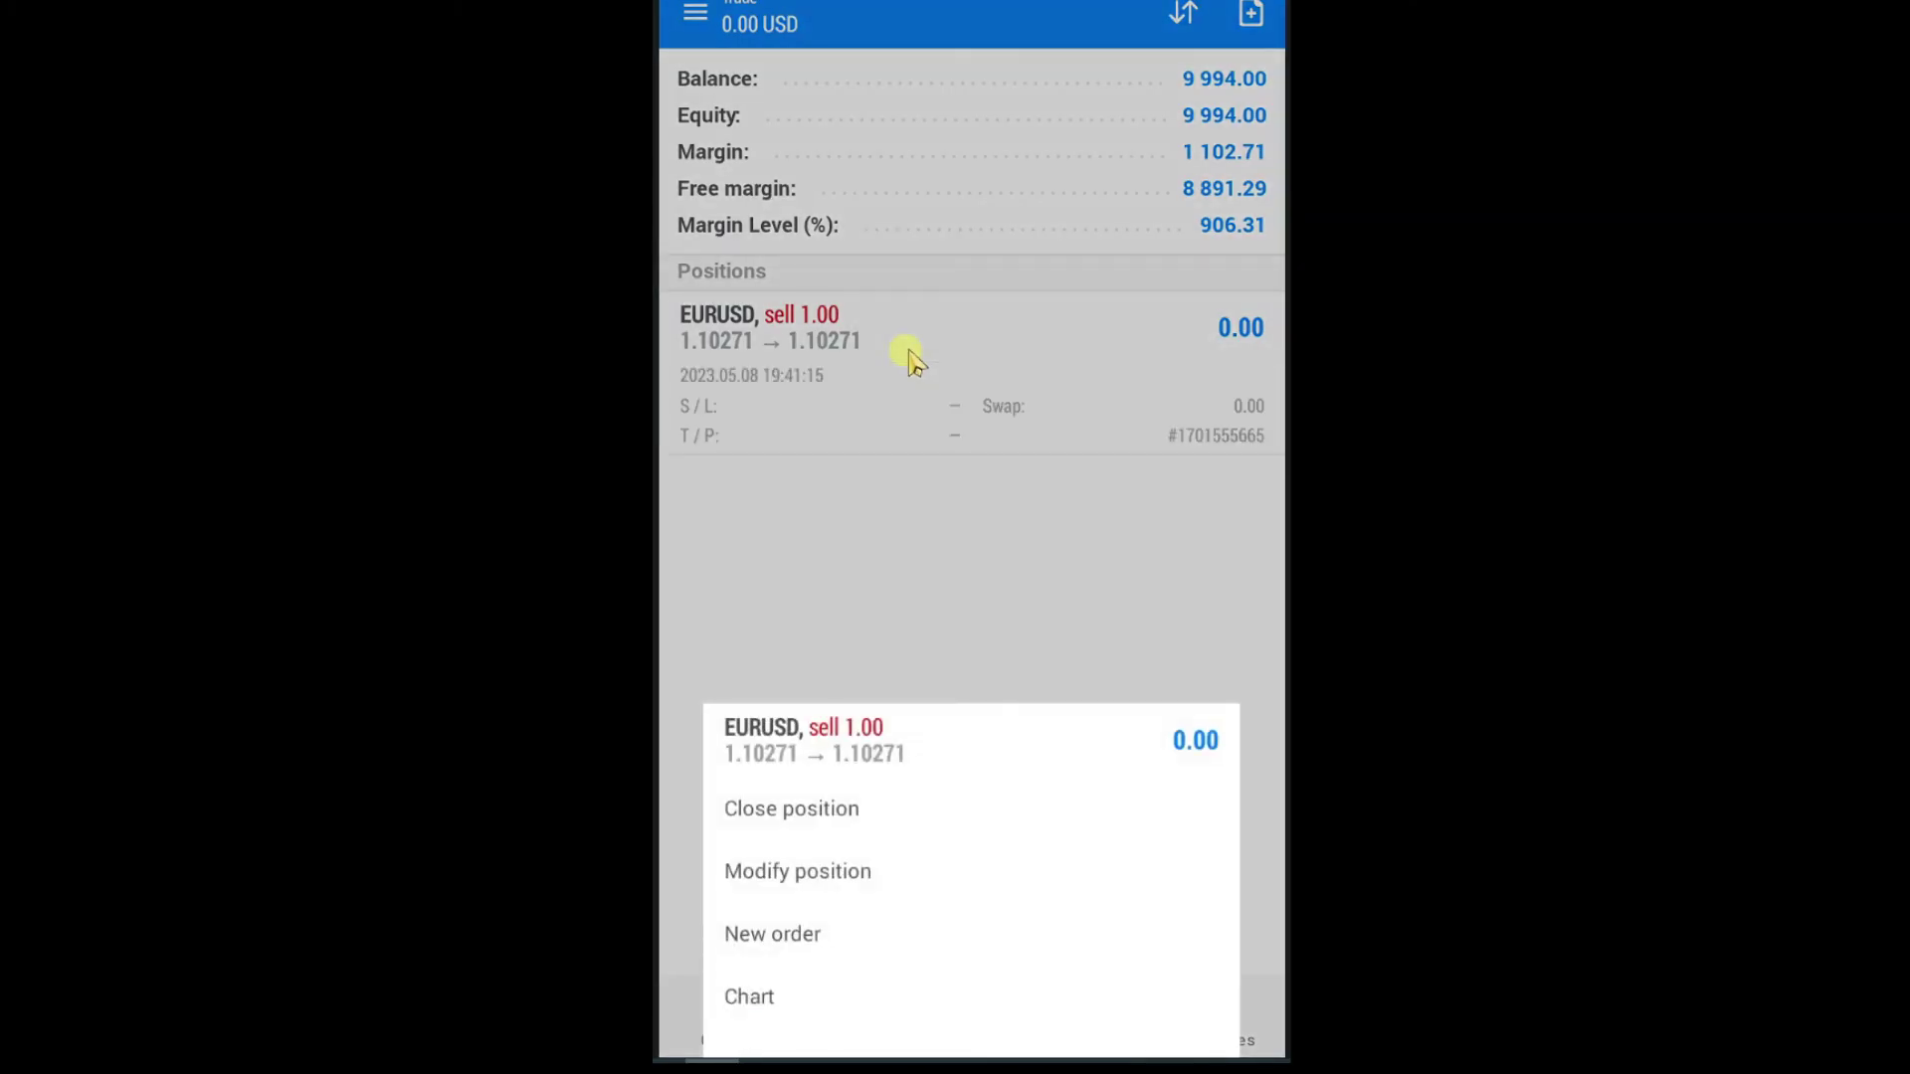
pyautogui.click(820, 872)
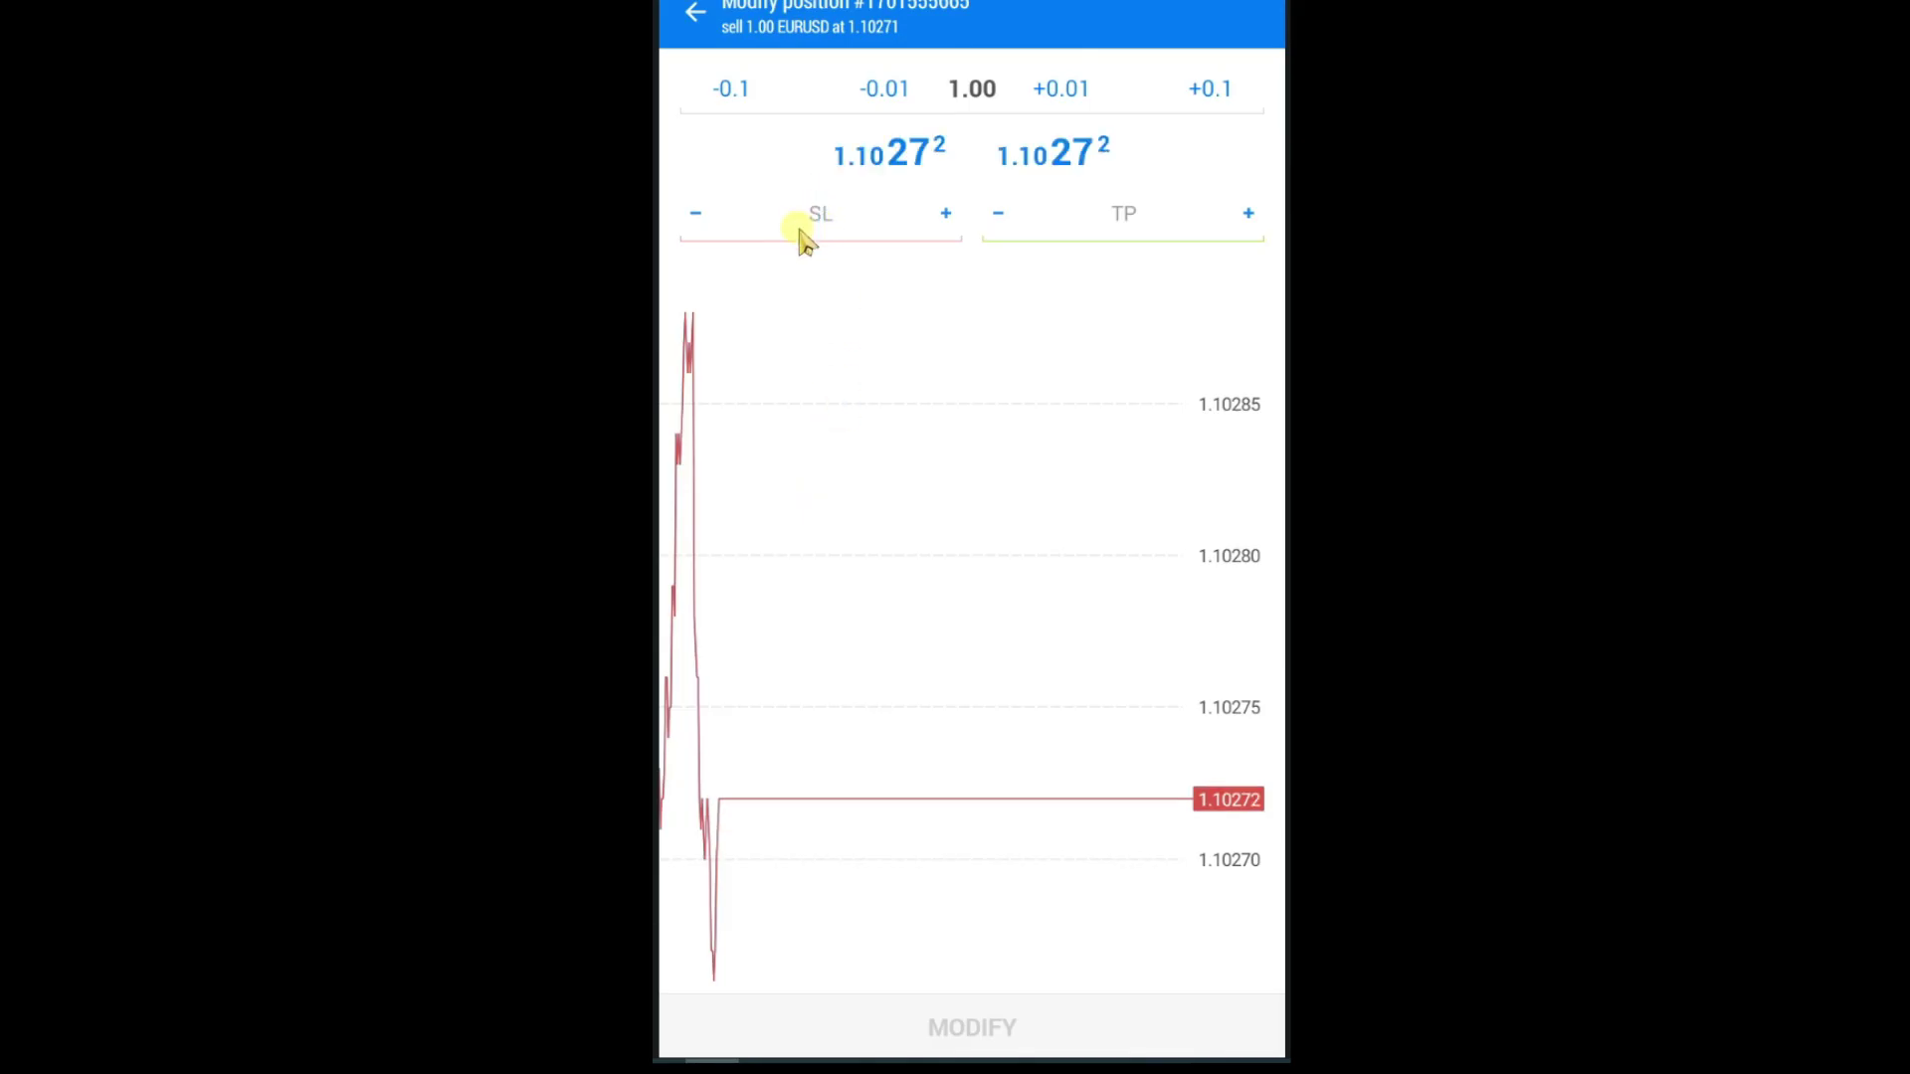
pyautogui.write('1.1034')
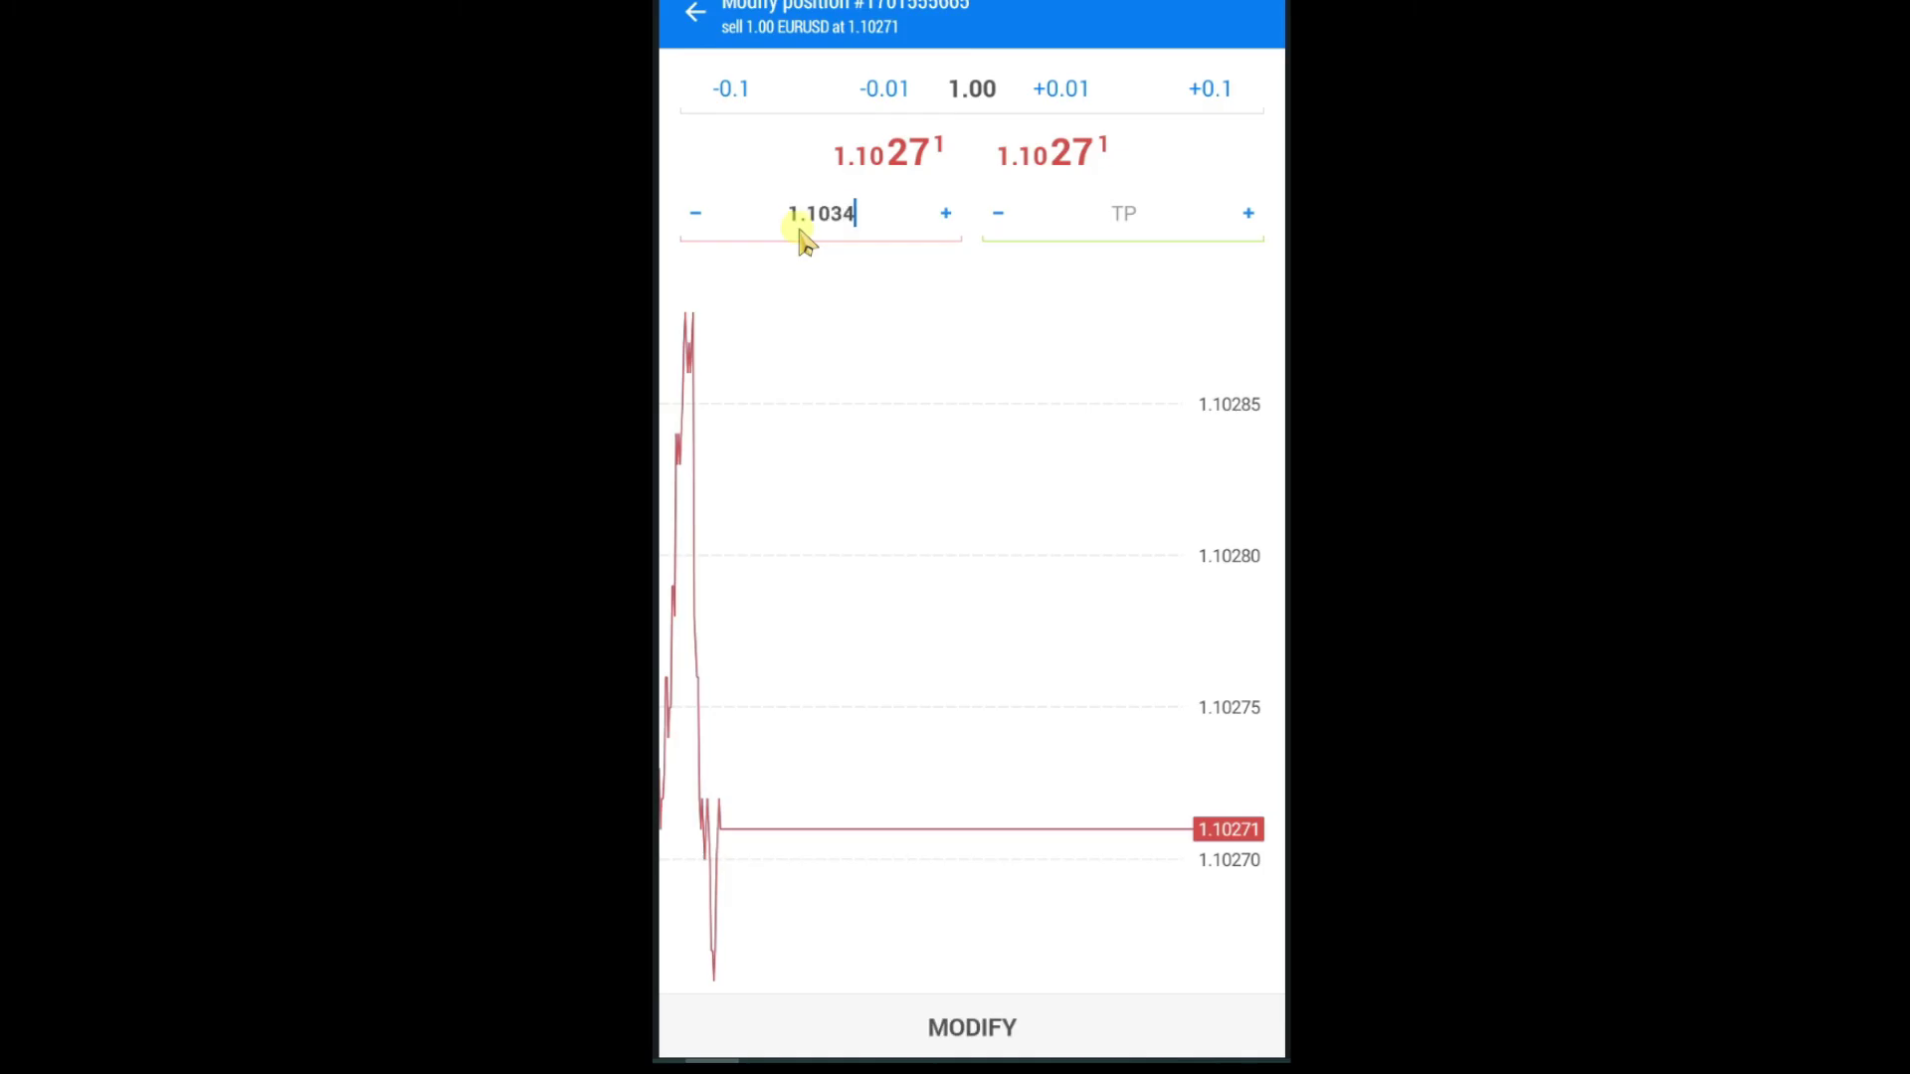
pyautogui.click(983, 1028)
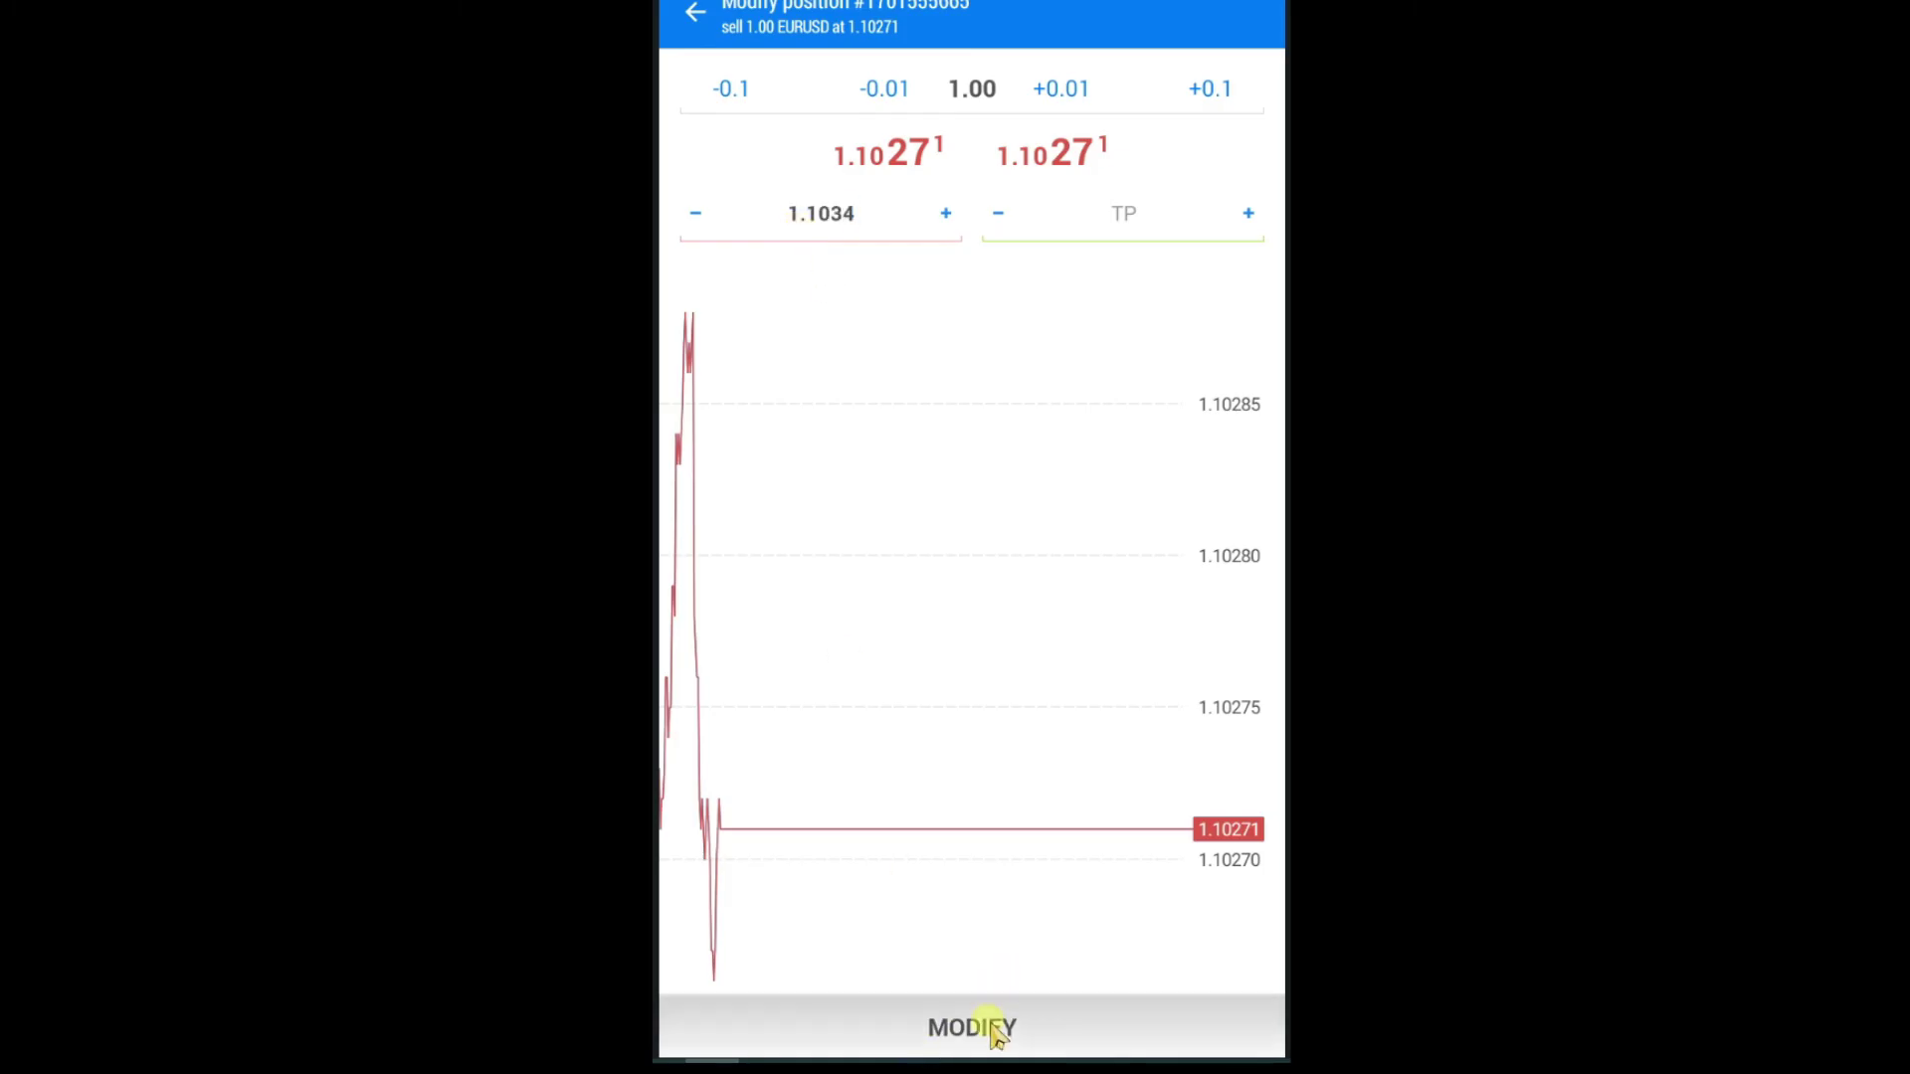
pyautogui.click(975, 1025)
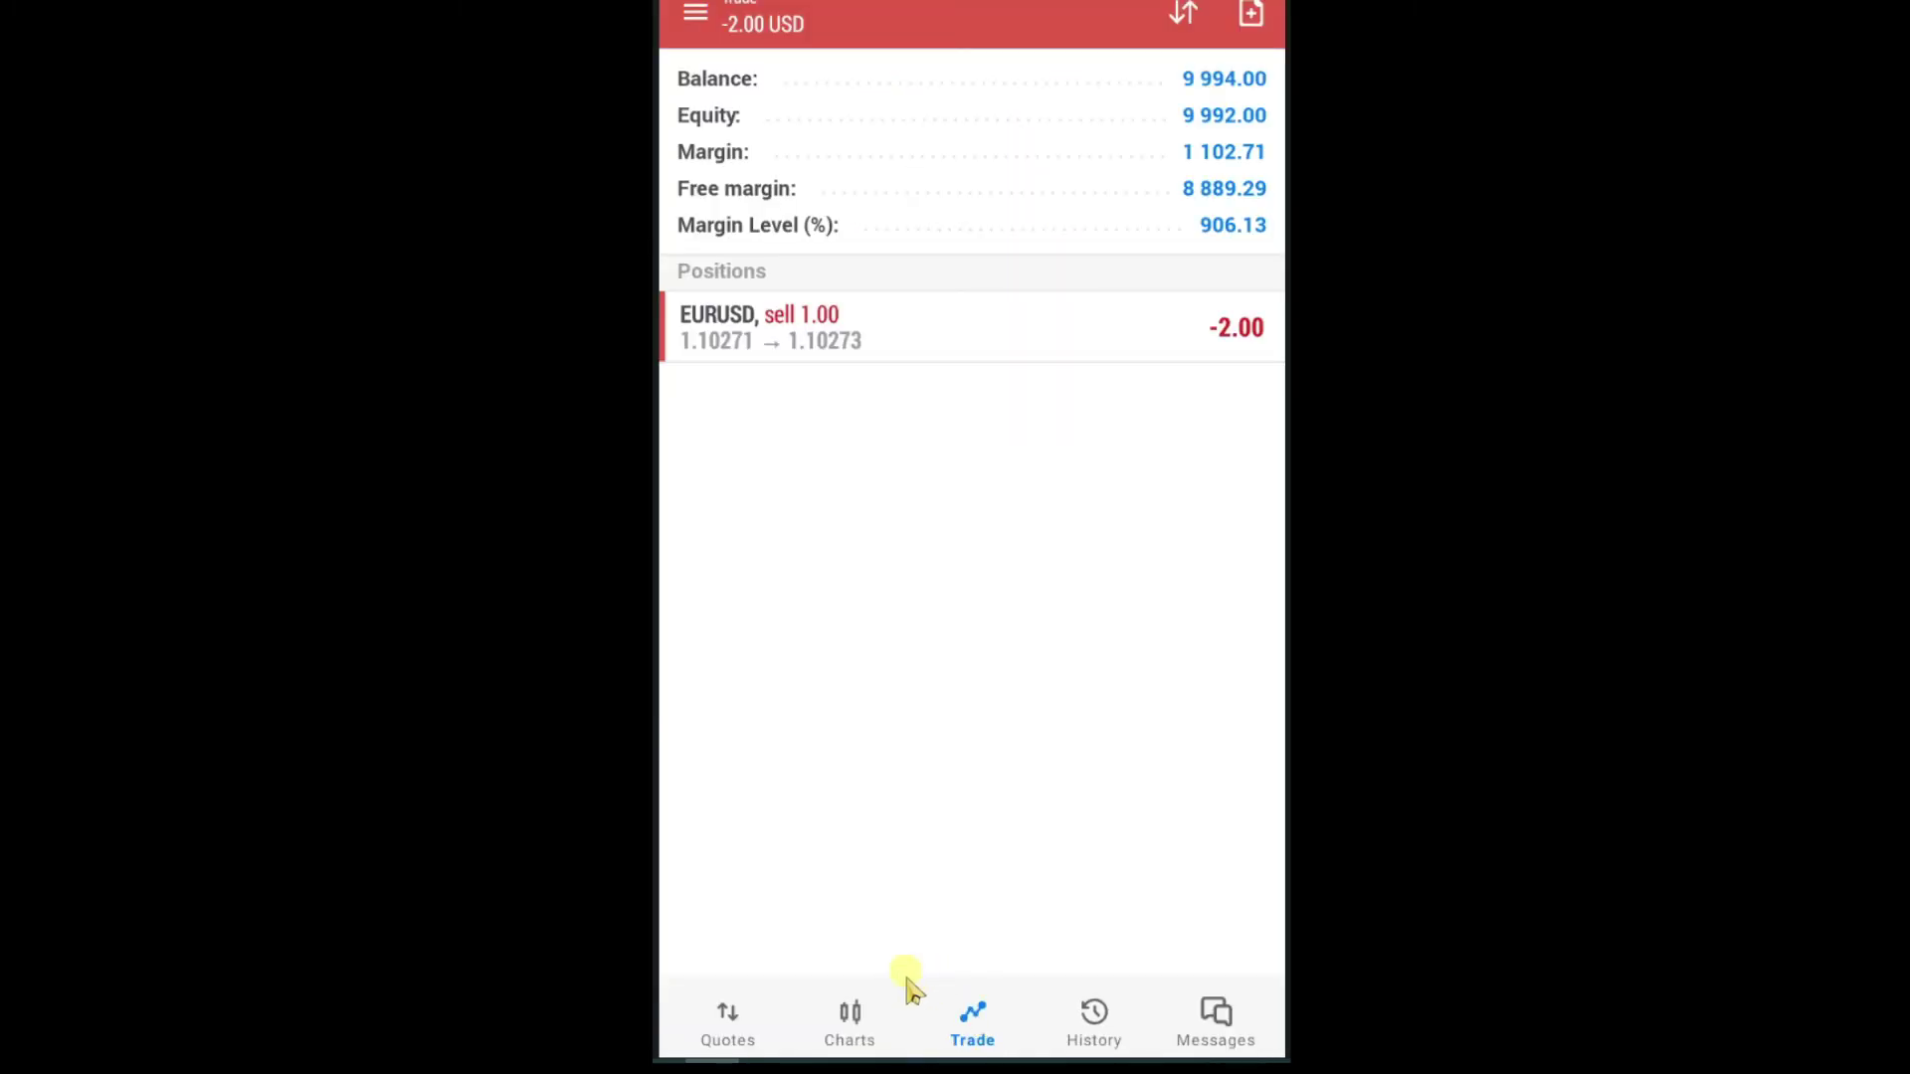
pyautogui.click(854, 1016)
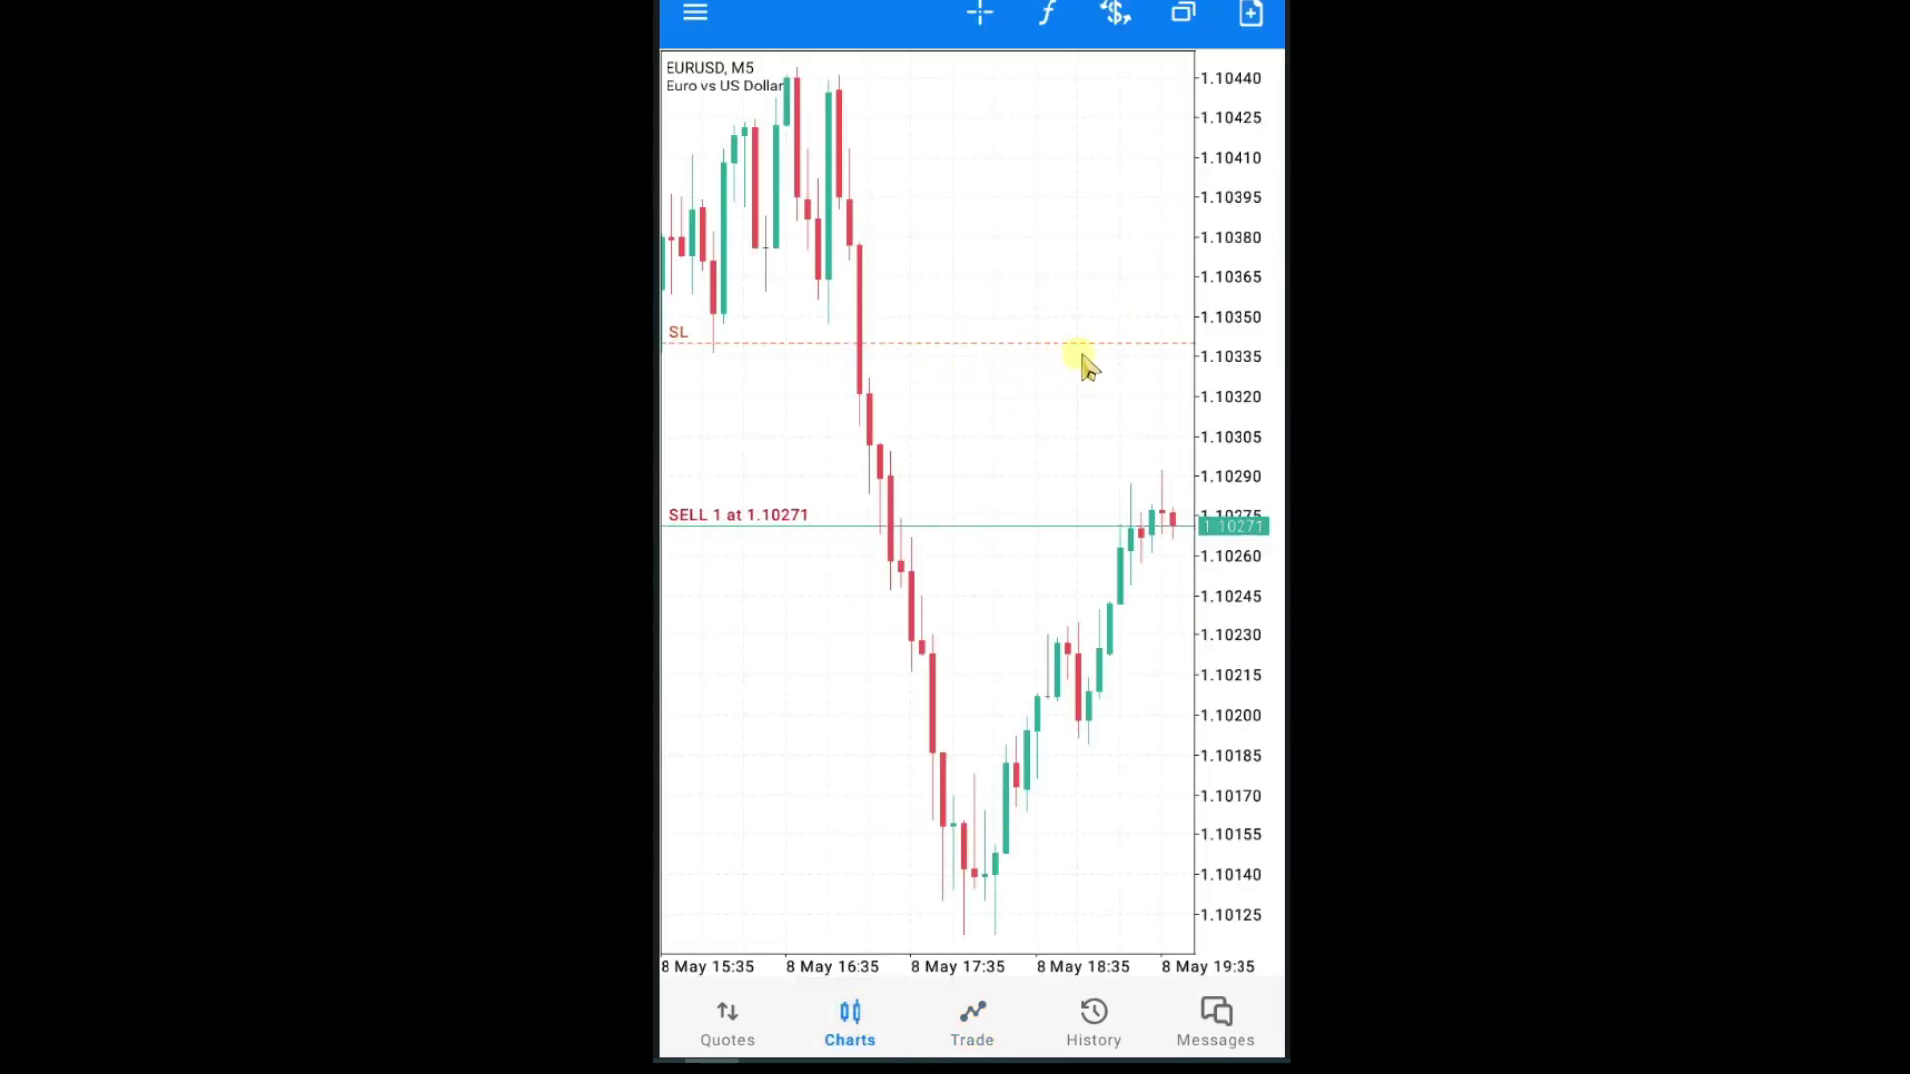
pyautogui.click(980, 14)
pyautogui.click(1005, 476)
pyautogui.moveTo(1005, 476); pyautogui.dragTo(1016, 880)
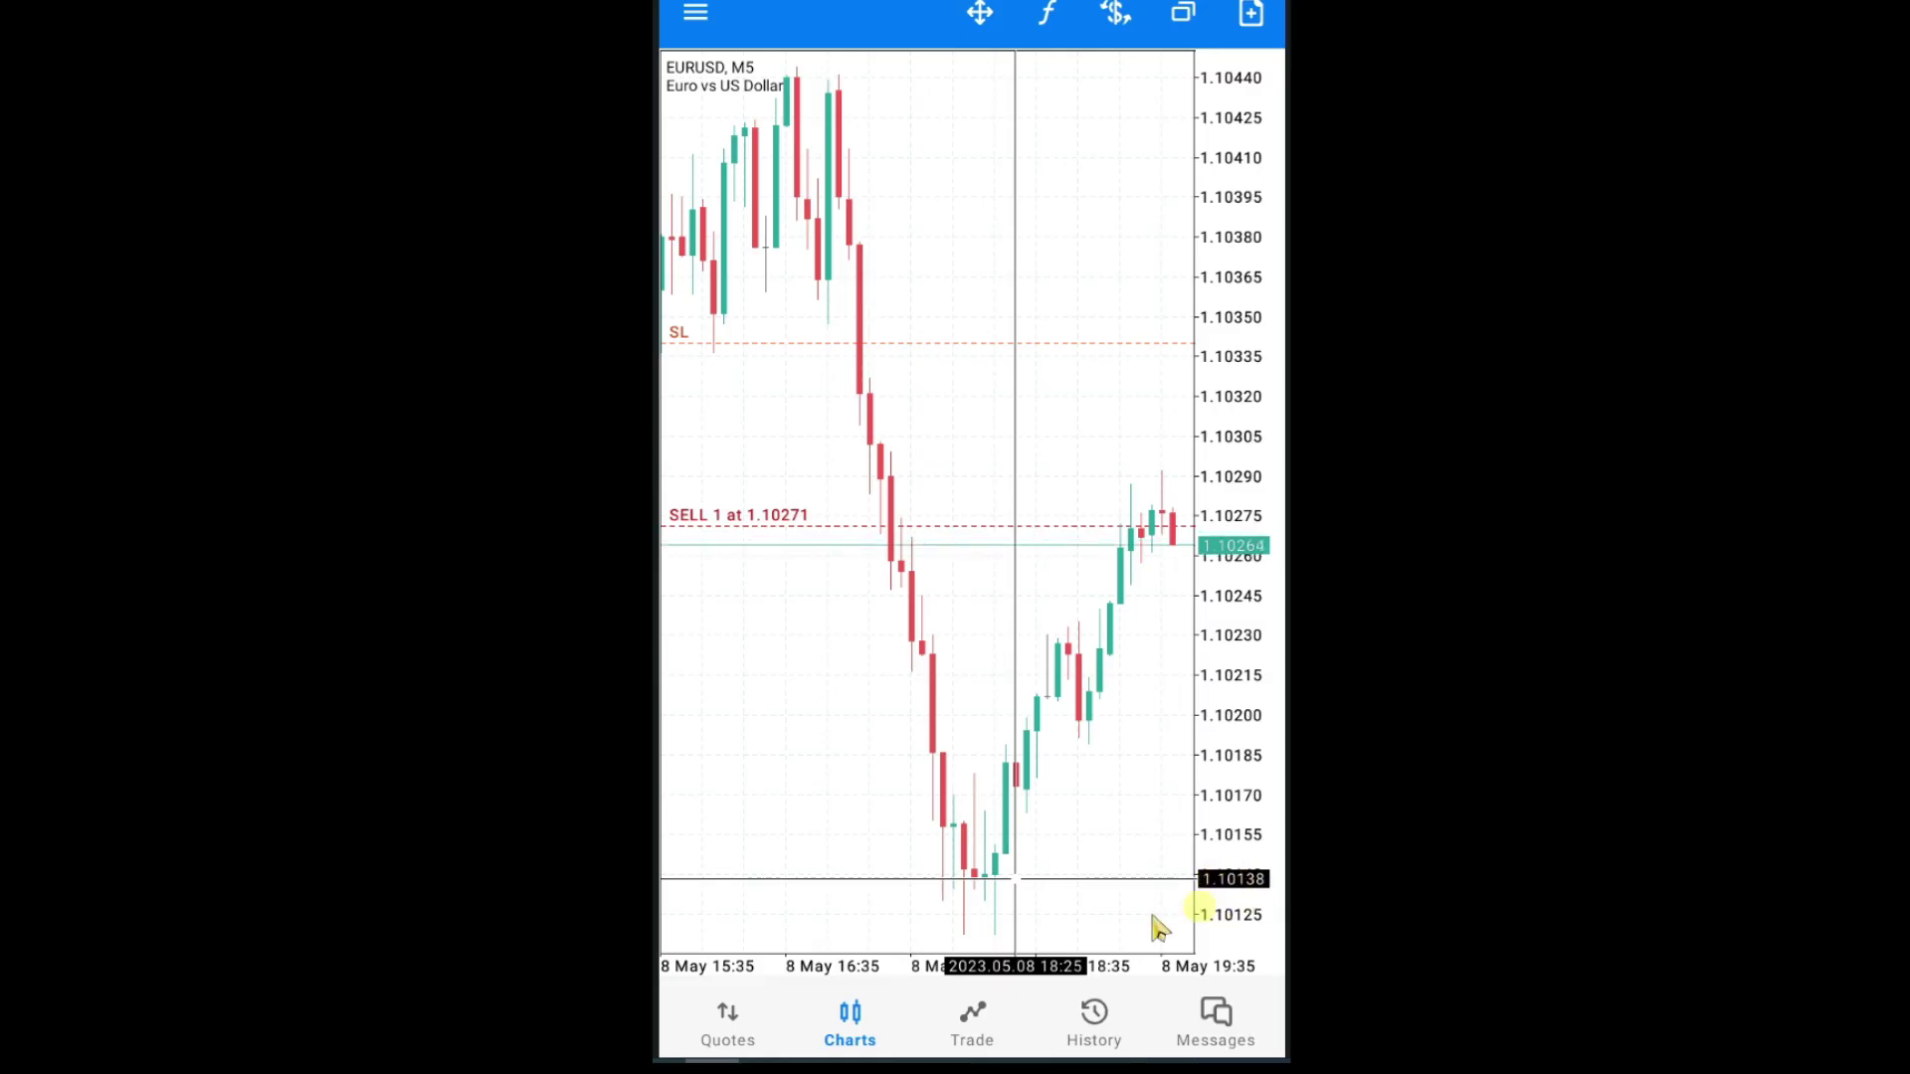
# Step: Add a 1.1013 take profit to the EURUSD sell, now showing 5.00 profit
pyautogui.click(972, 1025)
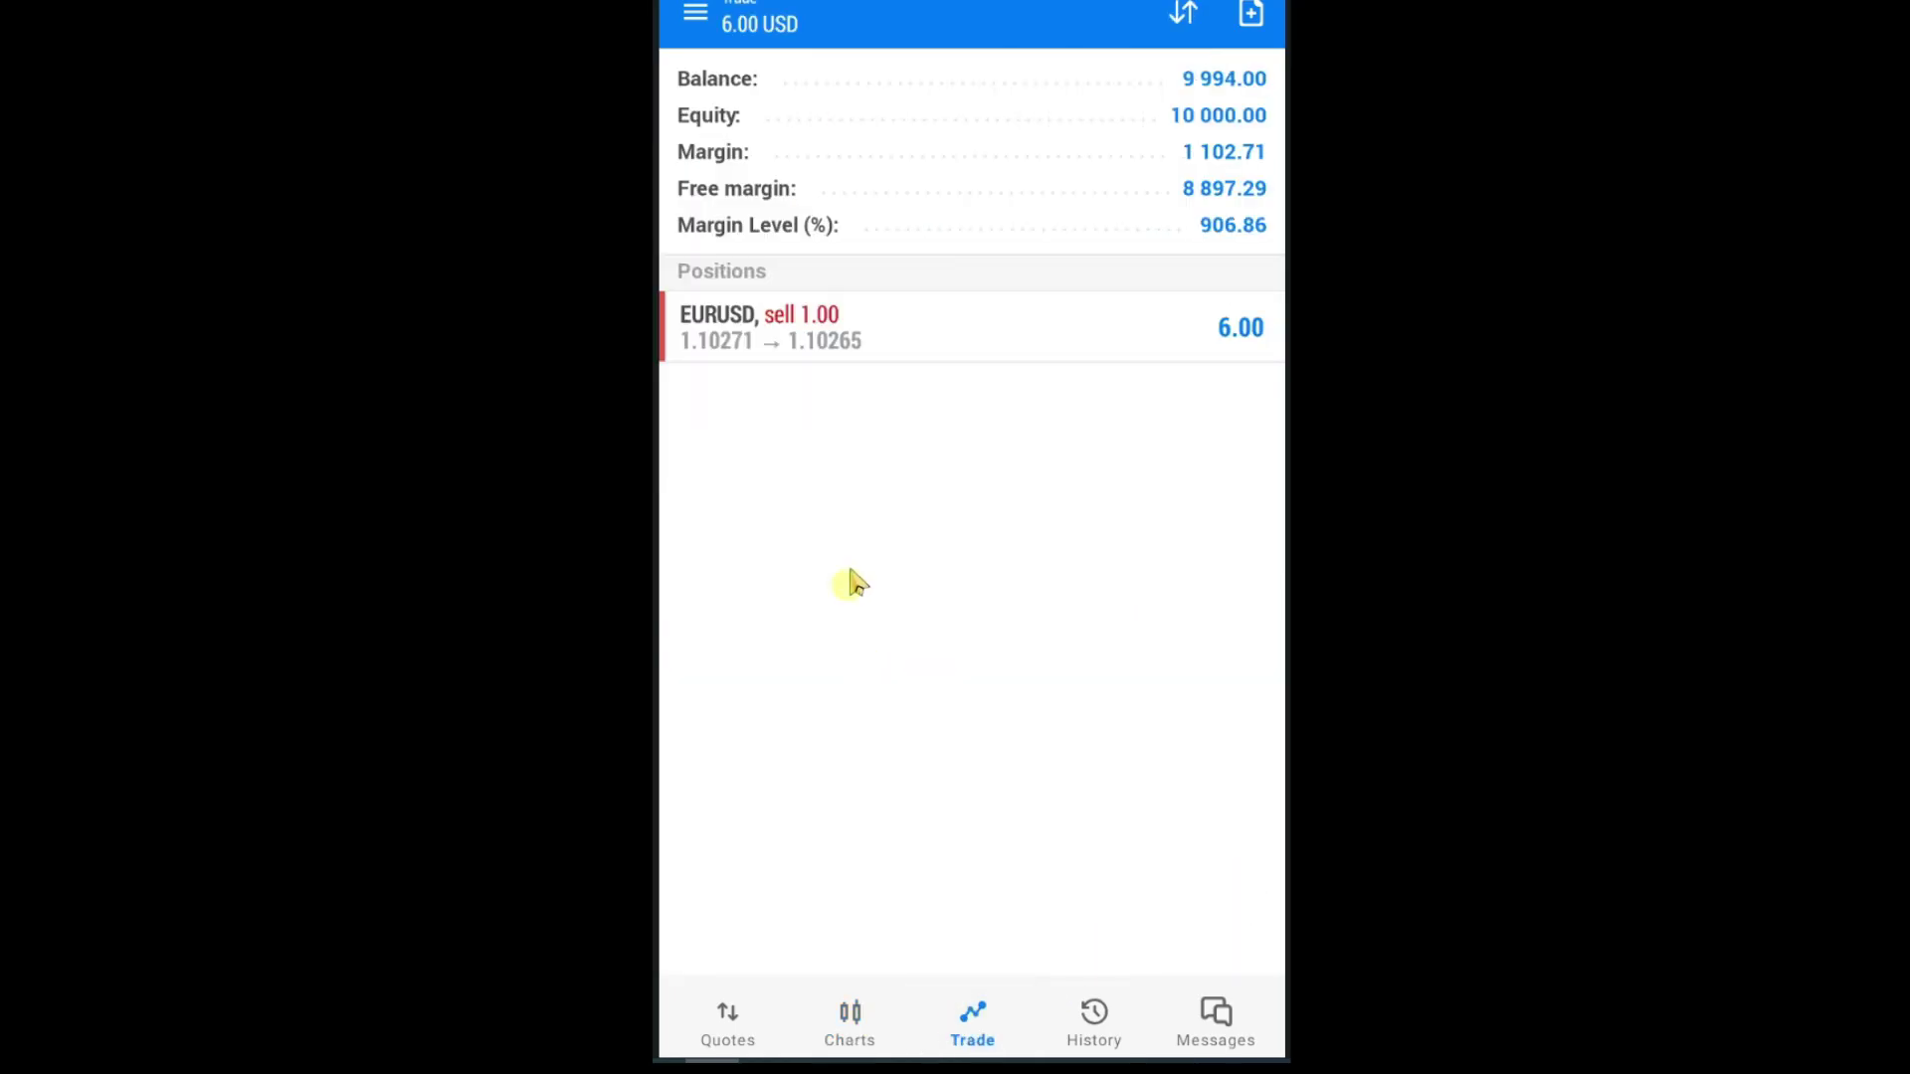
pyautogui.click(870, 351)
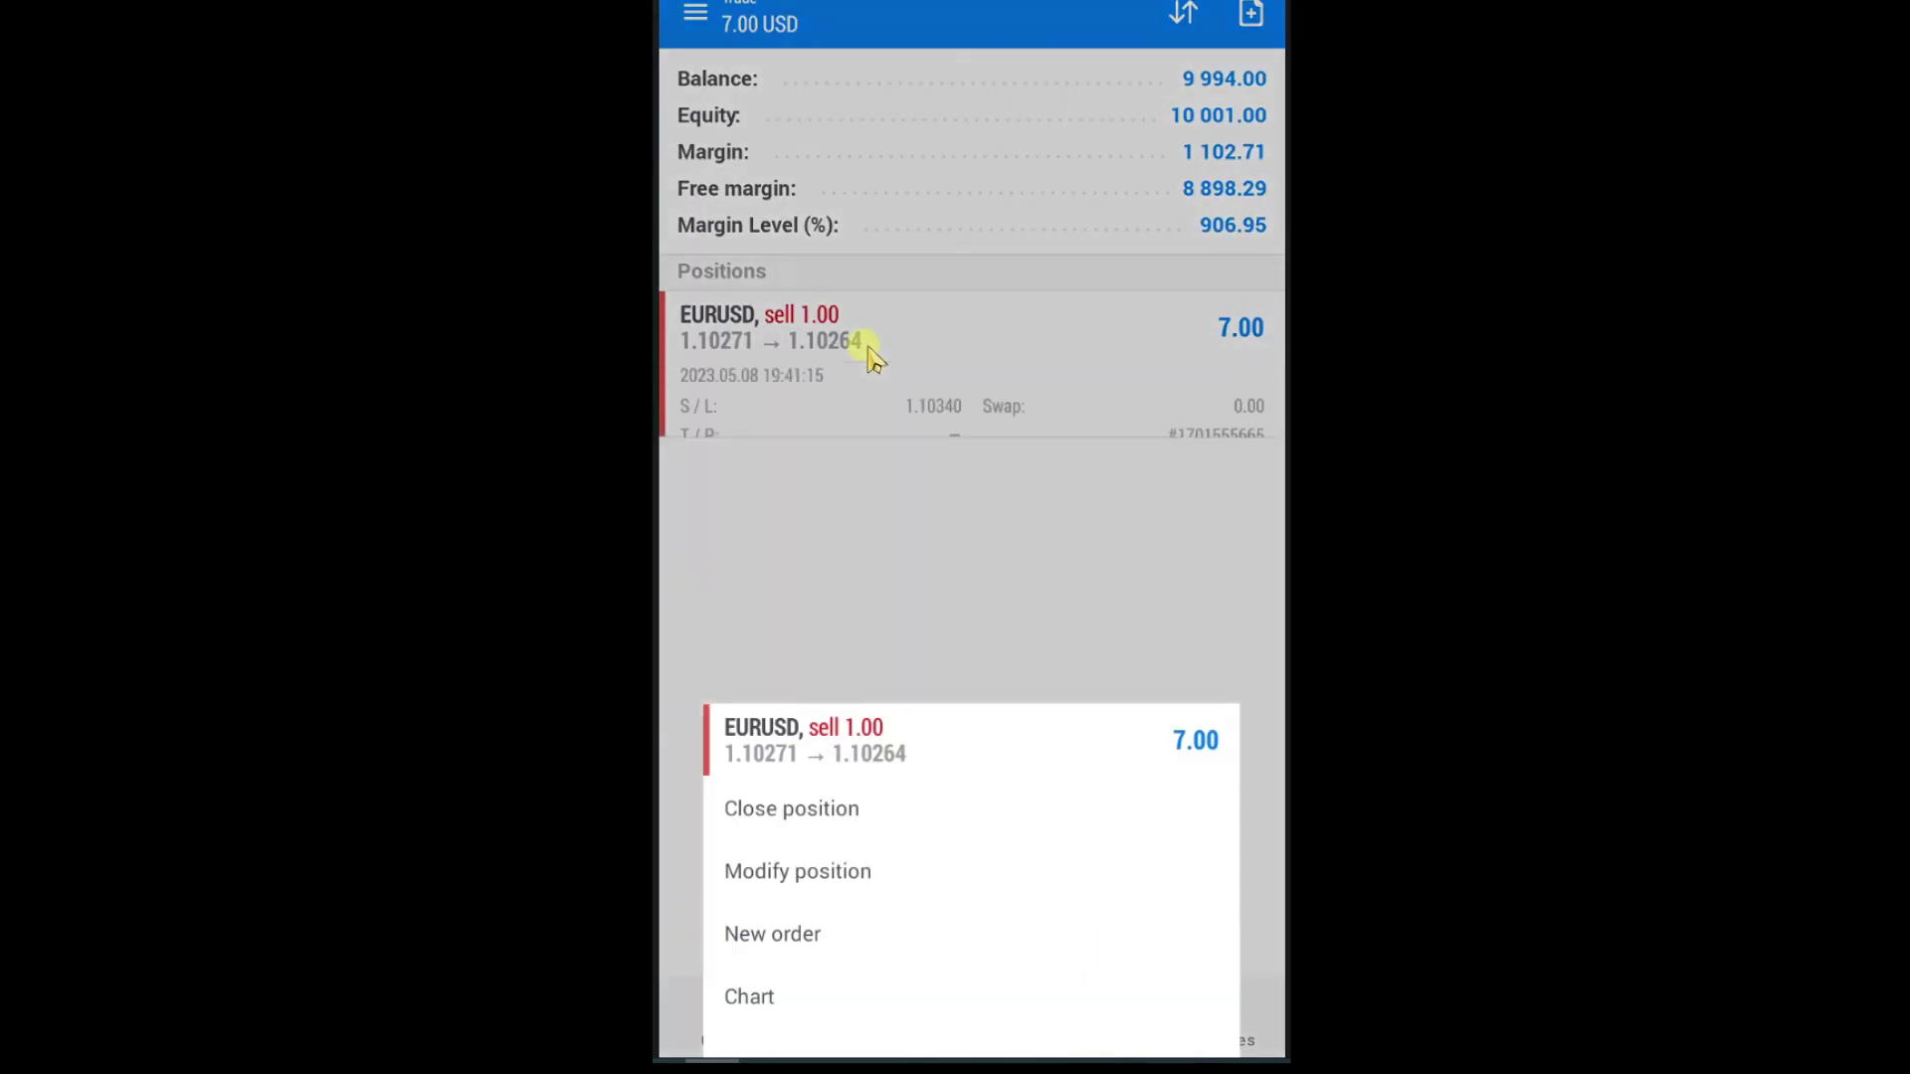
pyautogui.click(832, 870)
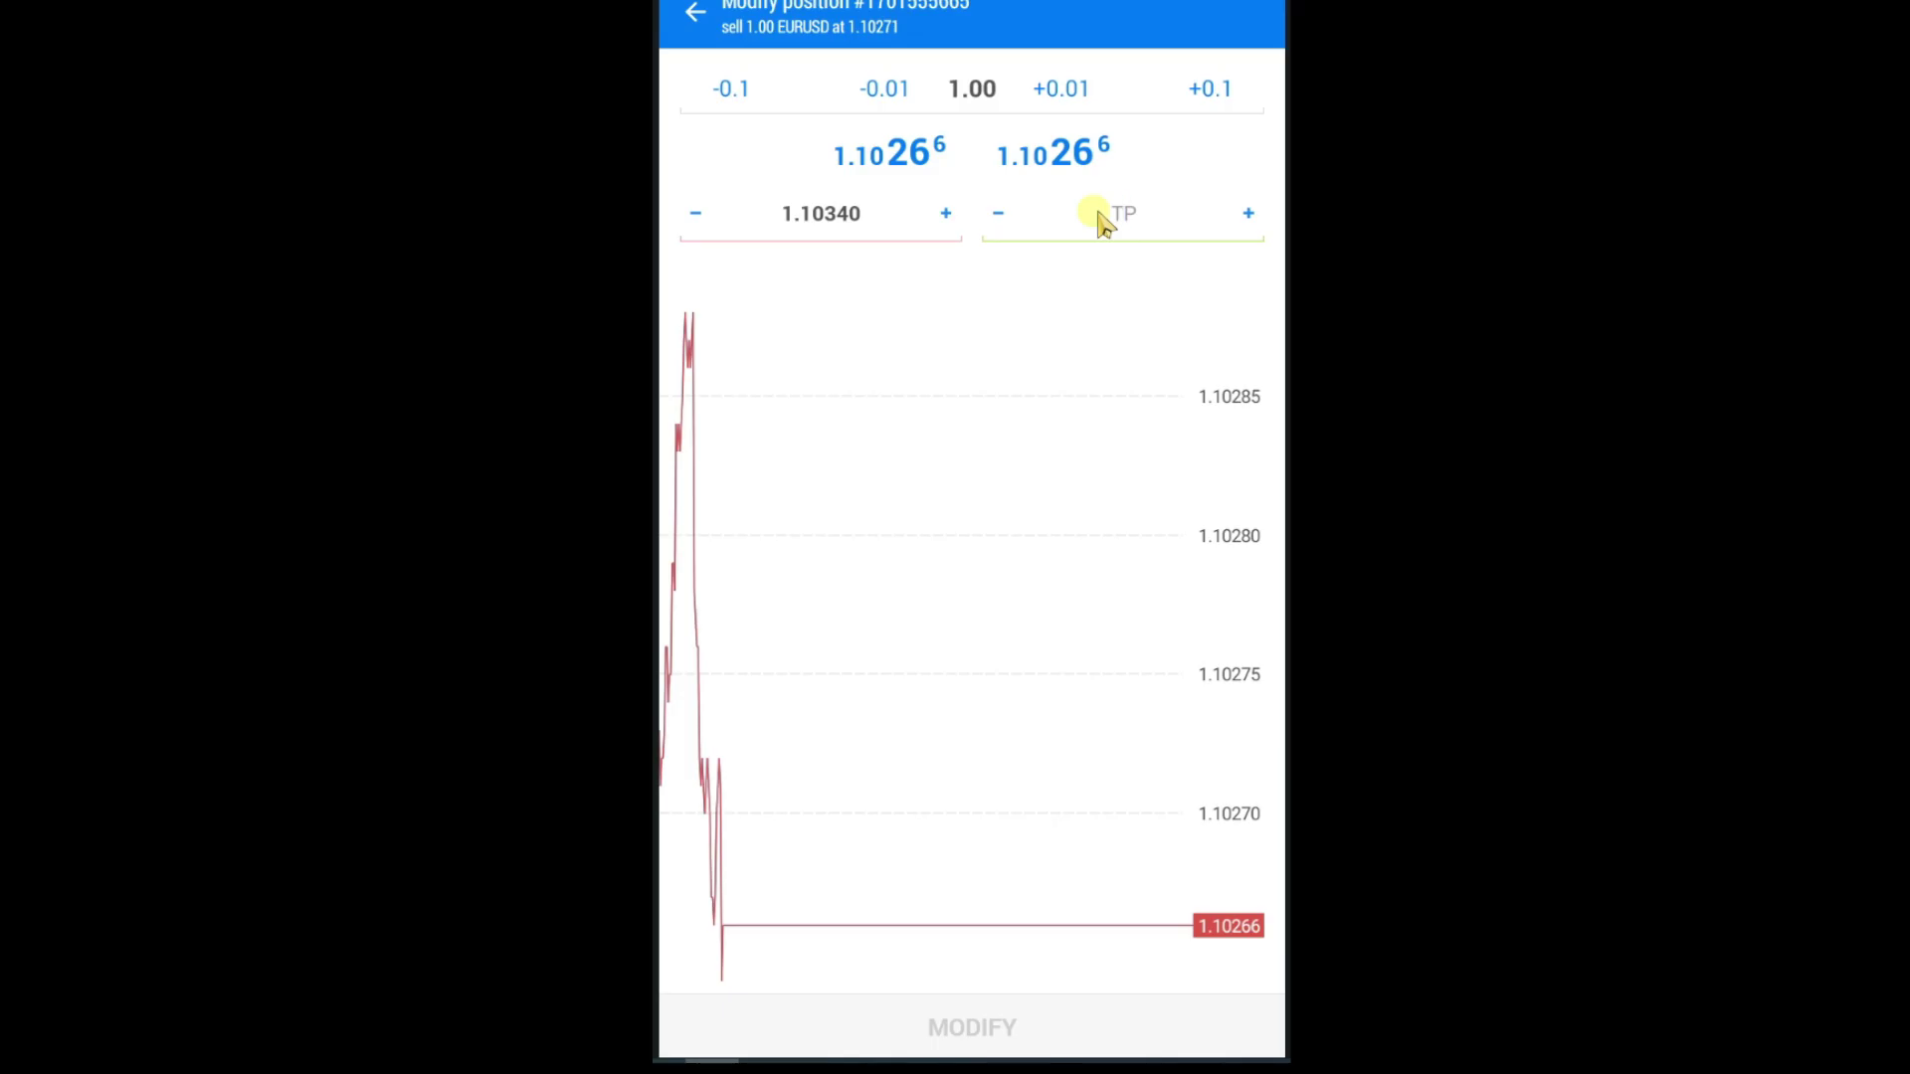
pyautogui.write('1.1013')
pyautogui.click(972, 1004)
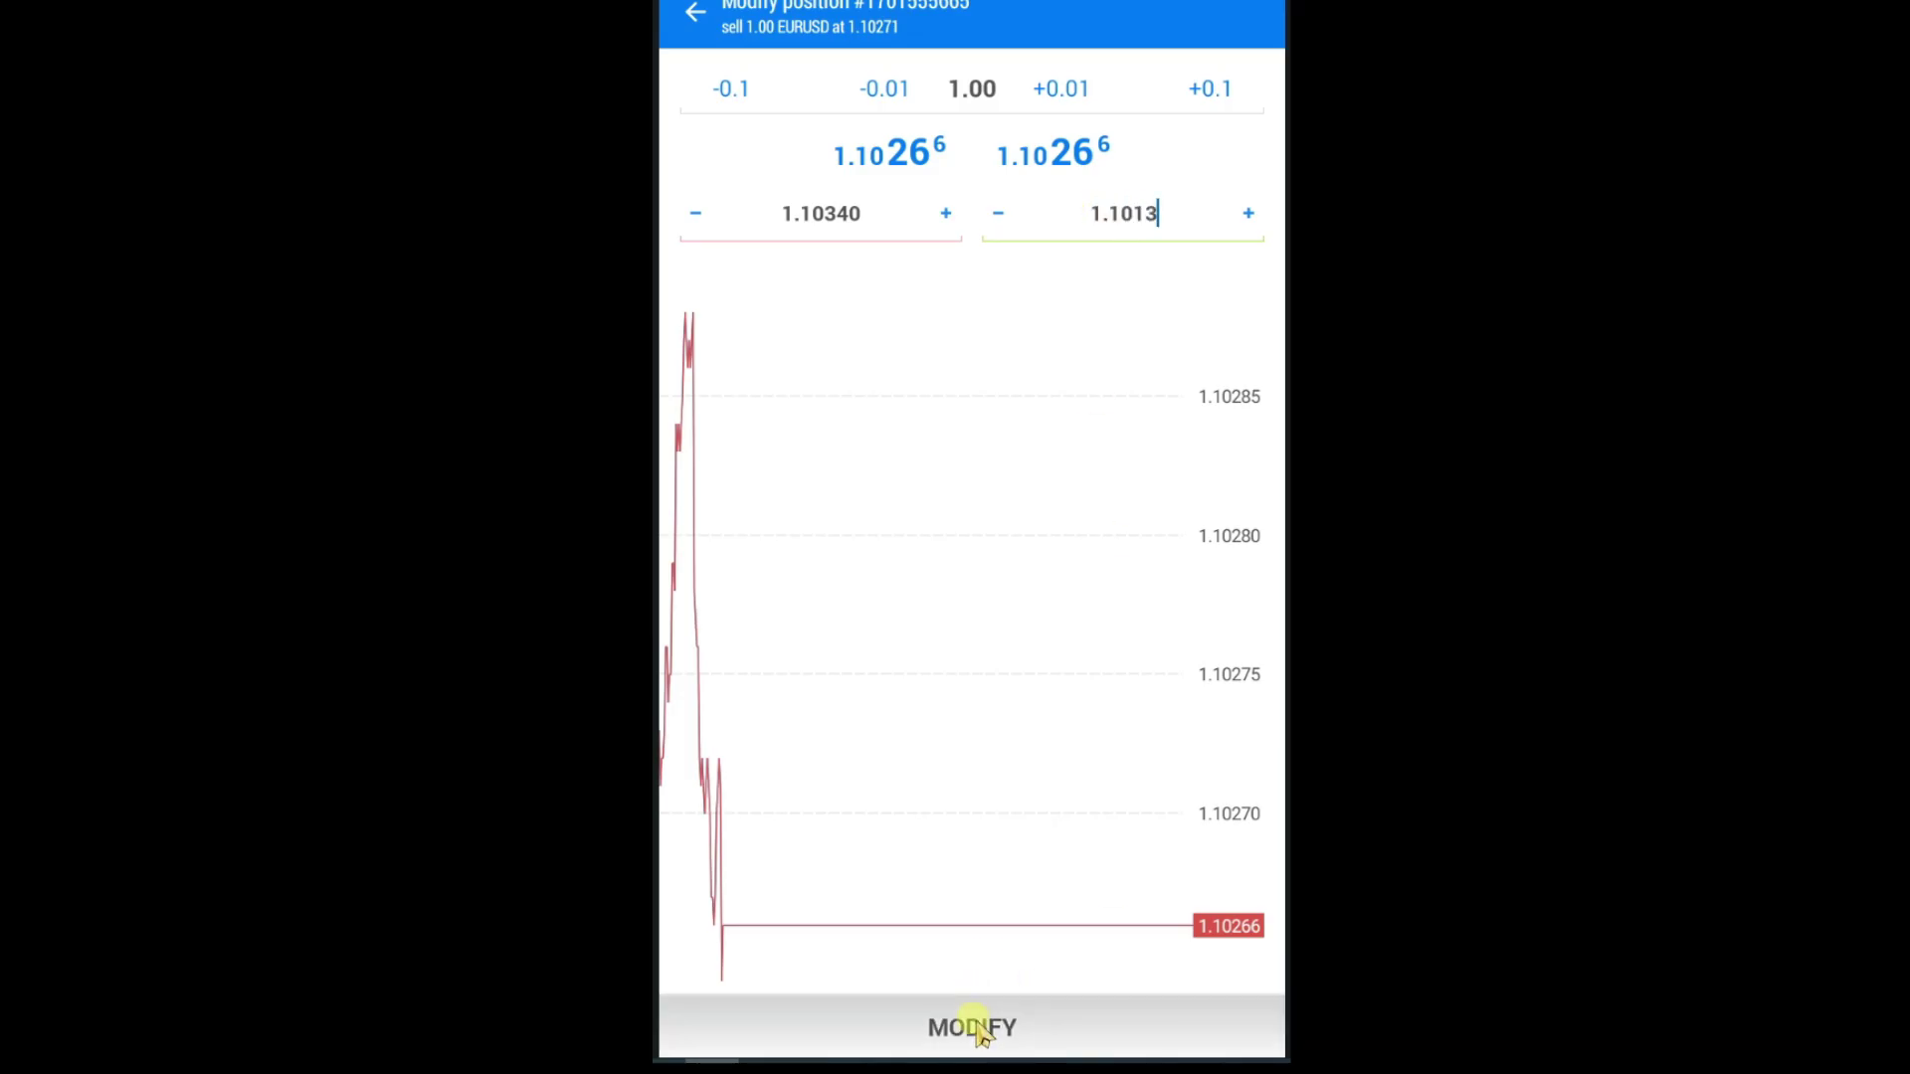
pyautogui.click(1012, 1015)
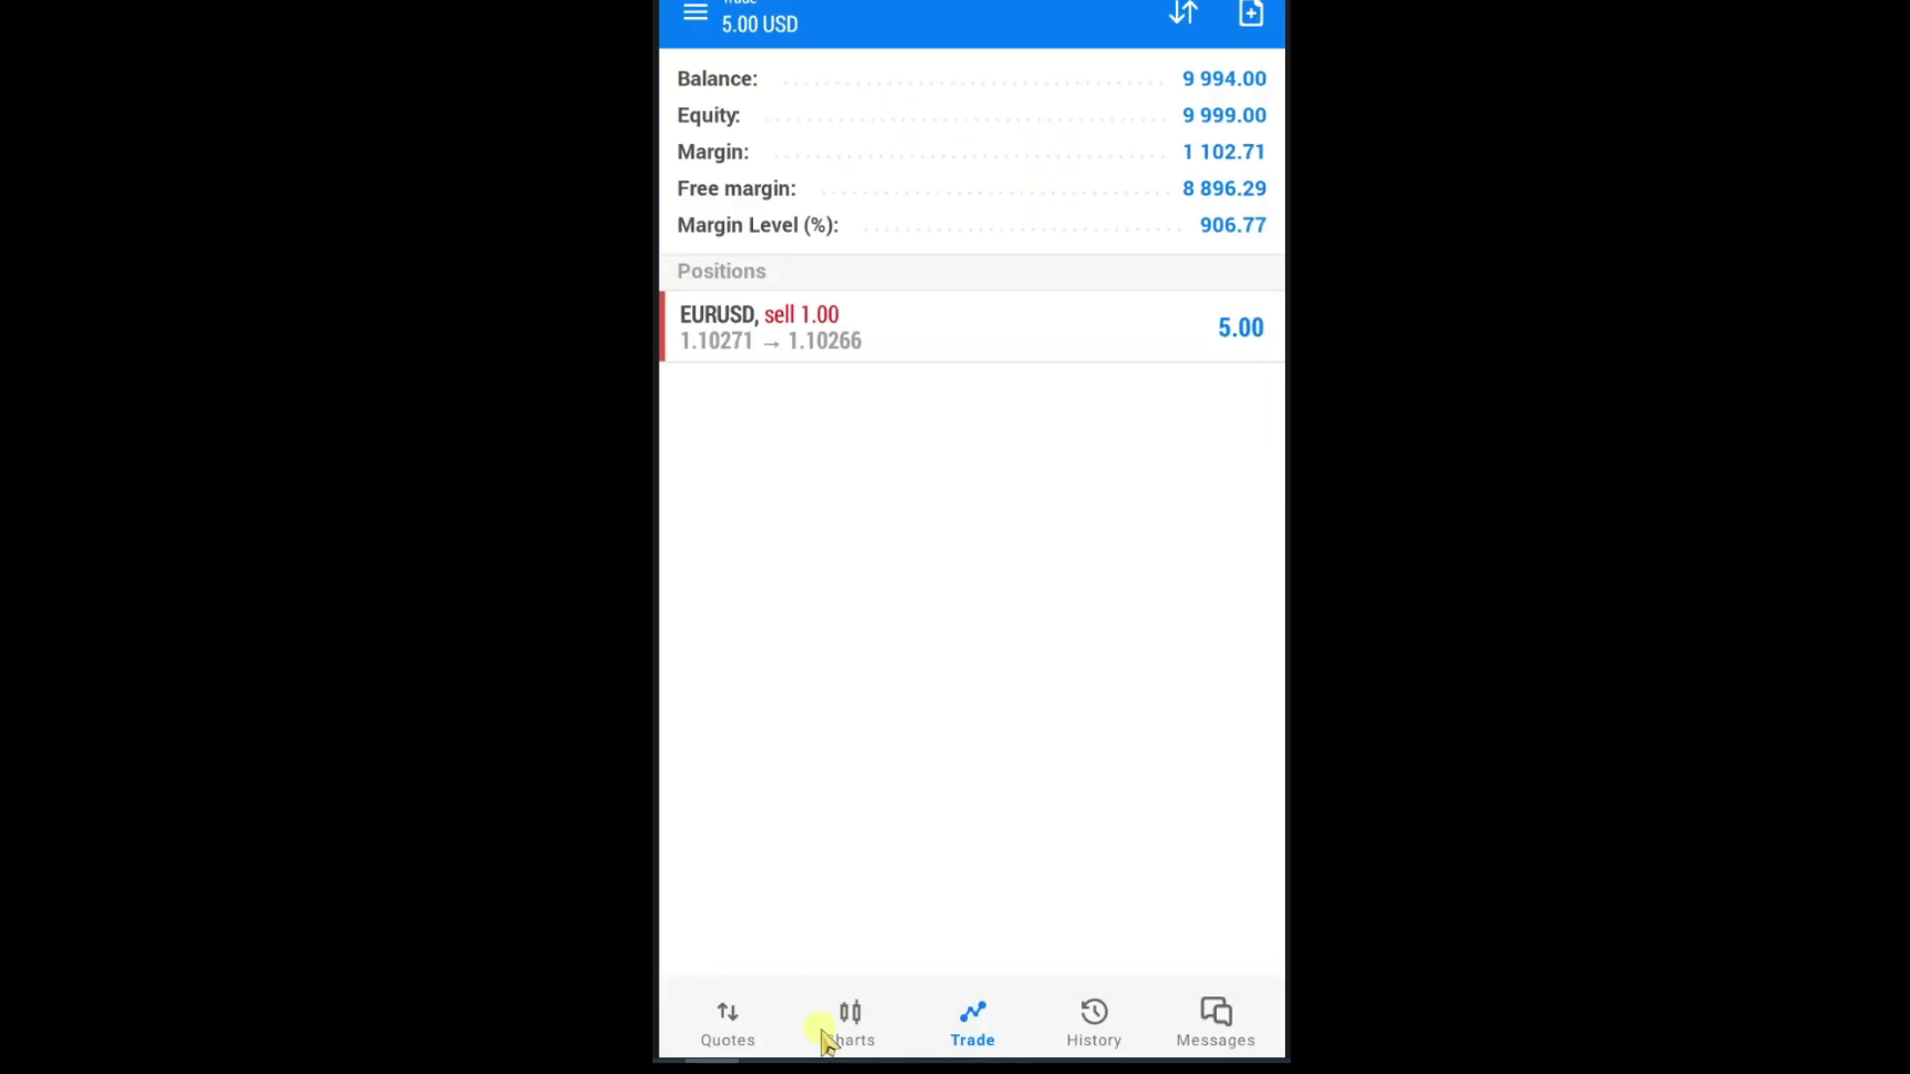